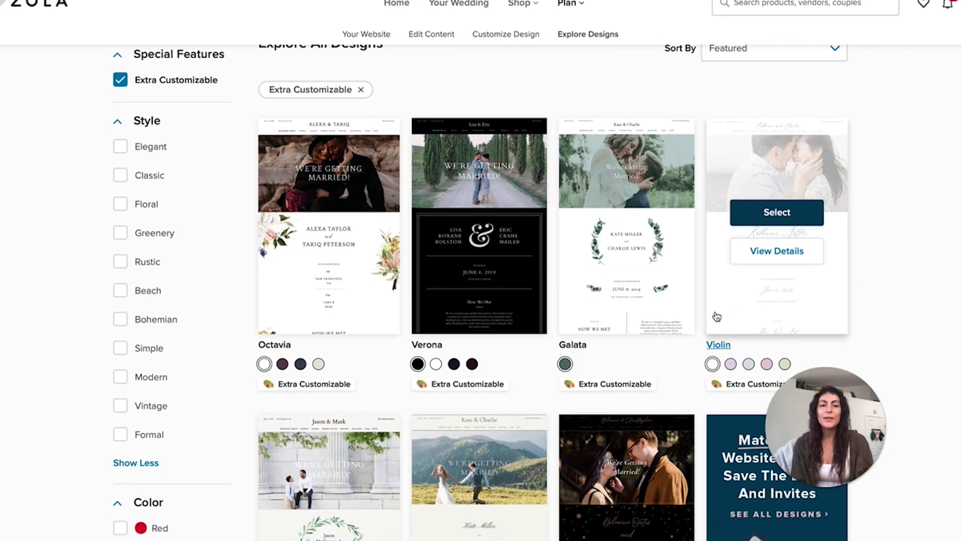
# Browse the website designs filtered to Extra Customizable, from the first row through the last.
pyautogui.scroll(-4, 715, 317)
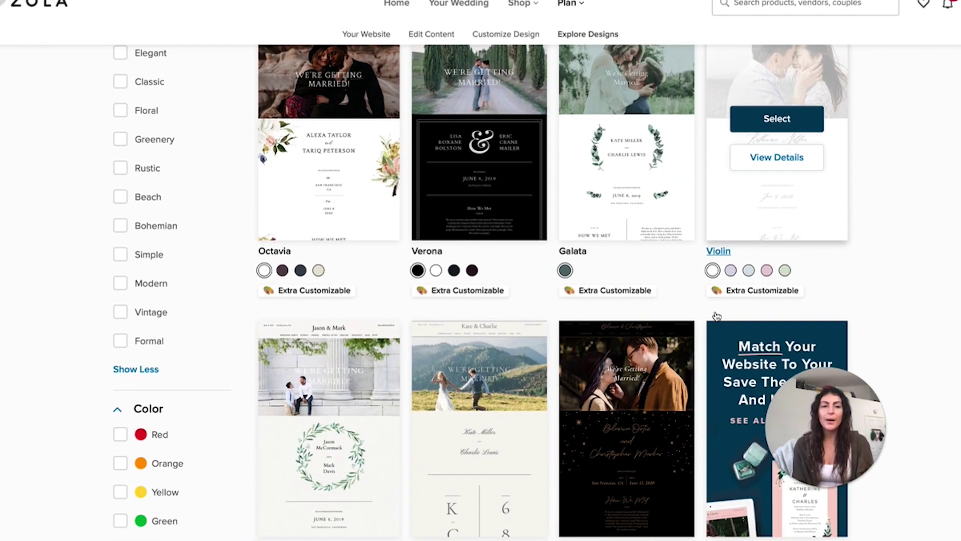
pyautogui.scroll(-1, 921, 153)
pyautogui.scroll(-3, 921, 152)
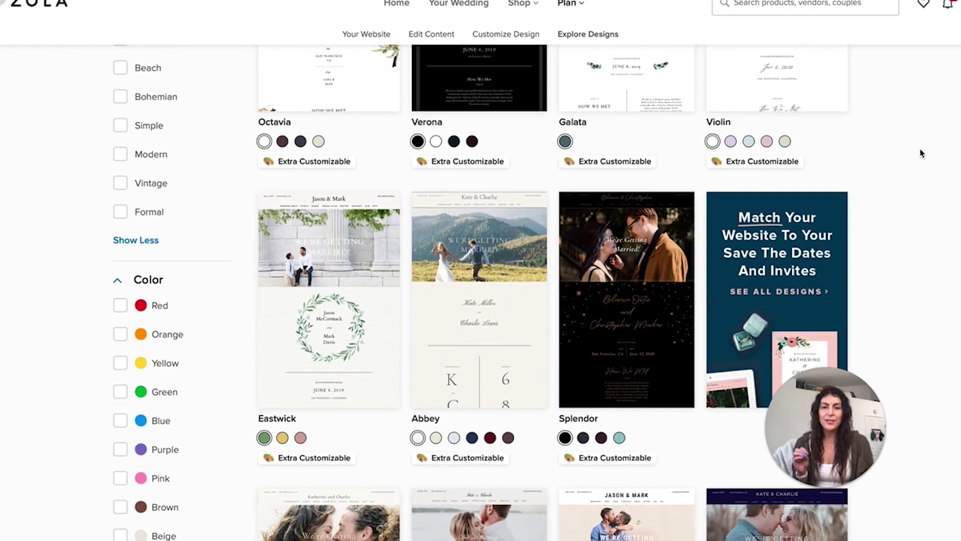
pyautogui.scroll(-1, 921, 153)
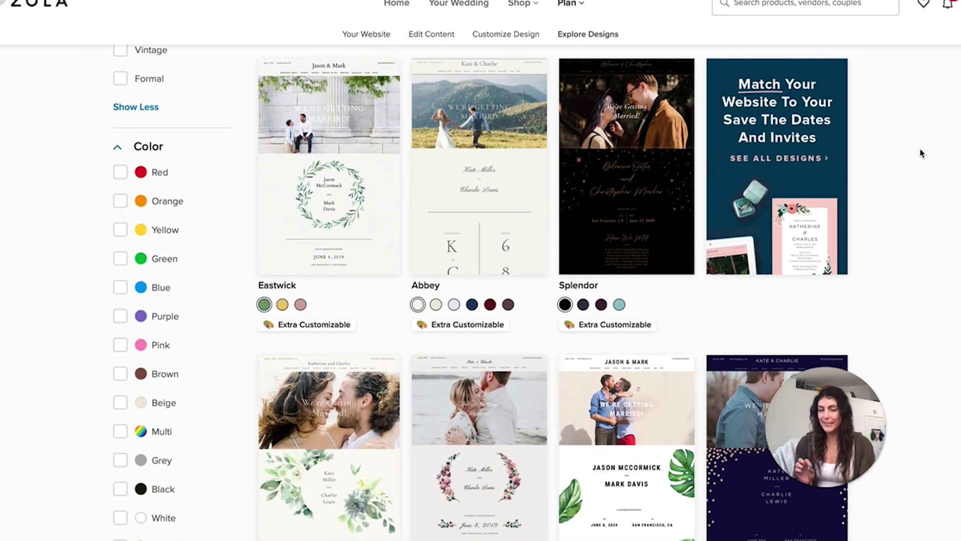
pyautogui.scroll(-4, 921, 153)
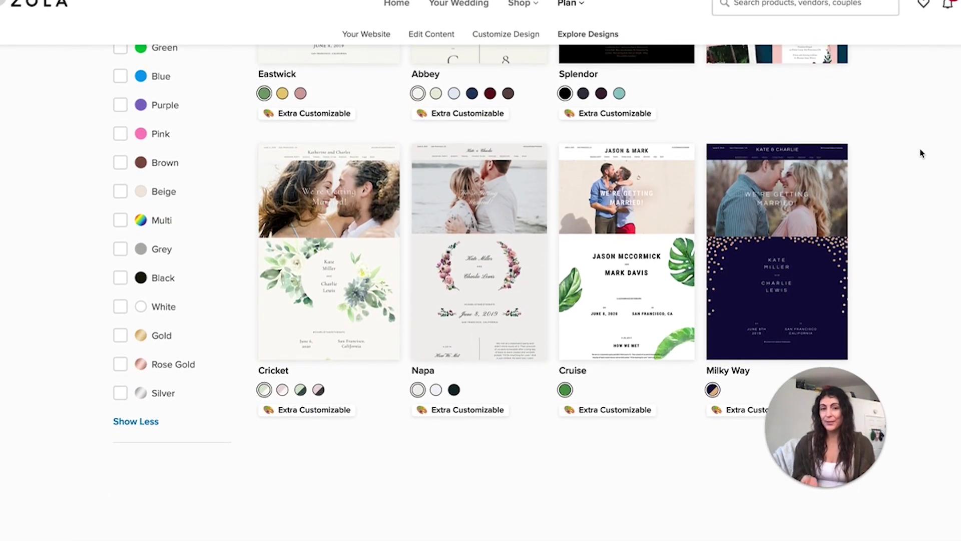
pyautogui.scroll(12, 921, 154)
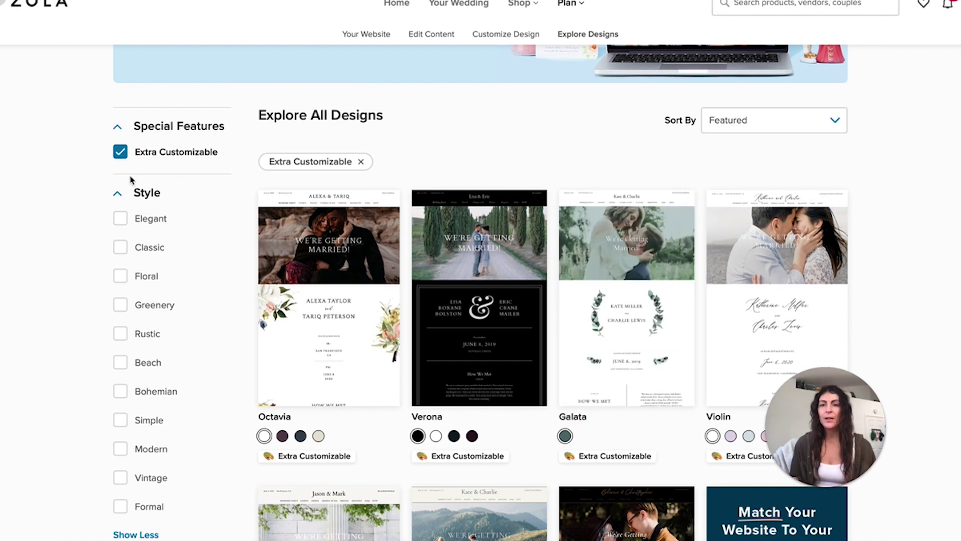
# Replace the Extra Customizable filter with the Elegant style and open the details of the Novela design.
pyautogui.click(120, 153)
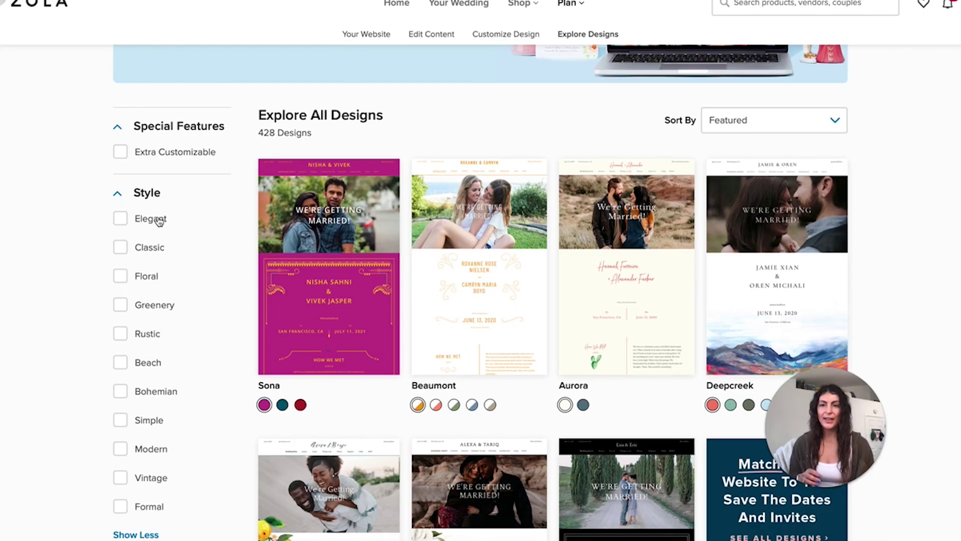
pyautogui.click(153, 221)
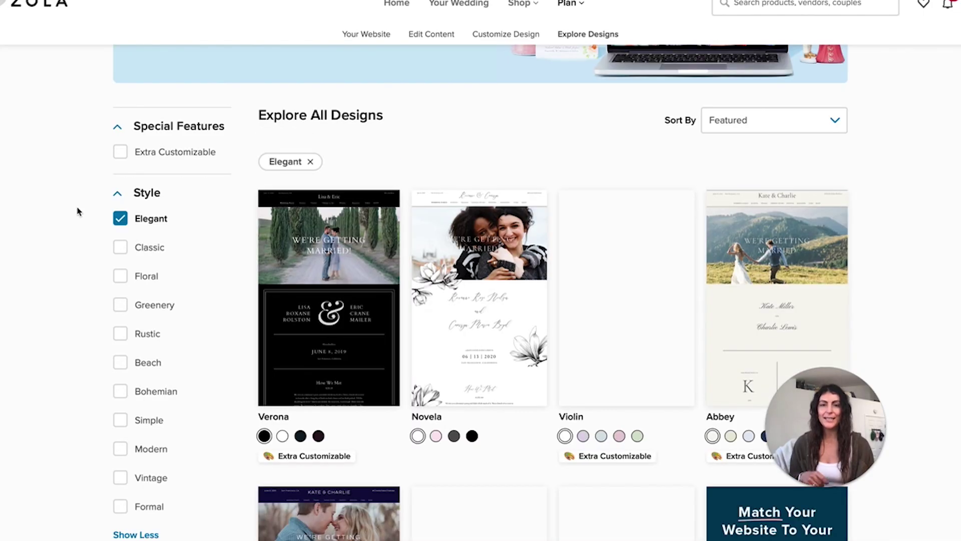
pyautogui.scroll(-3, 439, 189)
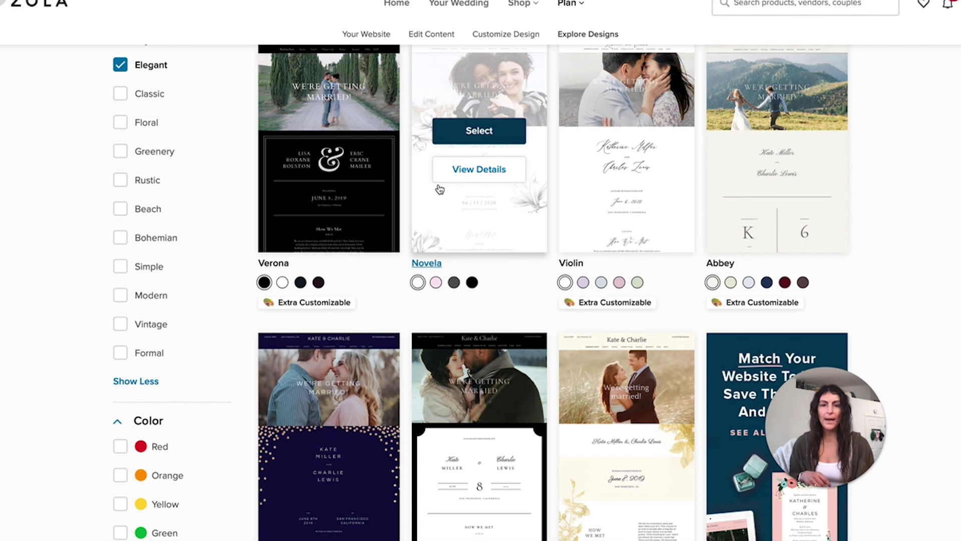
pyautogui.click(490, 170)
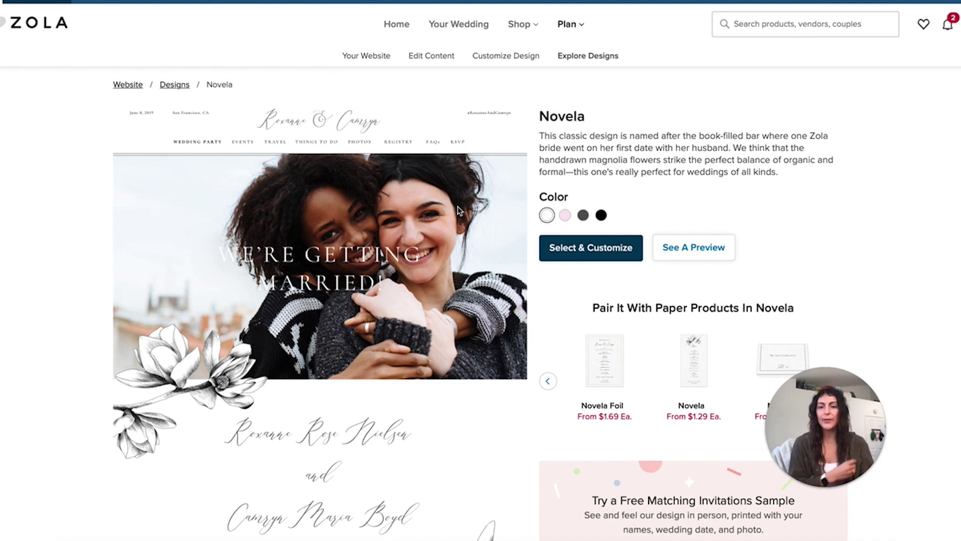
# Examine the Novela sample page, including its header, couple names, How We Met and Proposal sections, and photos.
pyautogui.scroll(-3, 459, 211)
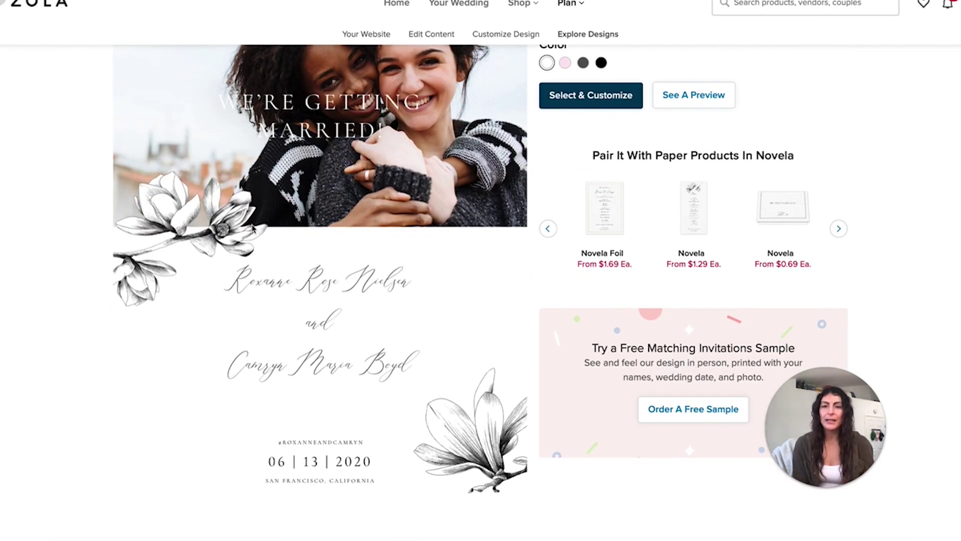
pyautogui.scroll(-8, 465, 360)
pyautogui.scroll(-3, 466, 361)
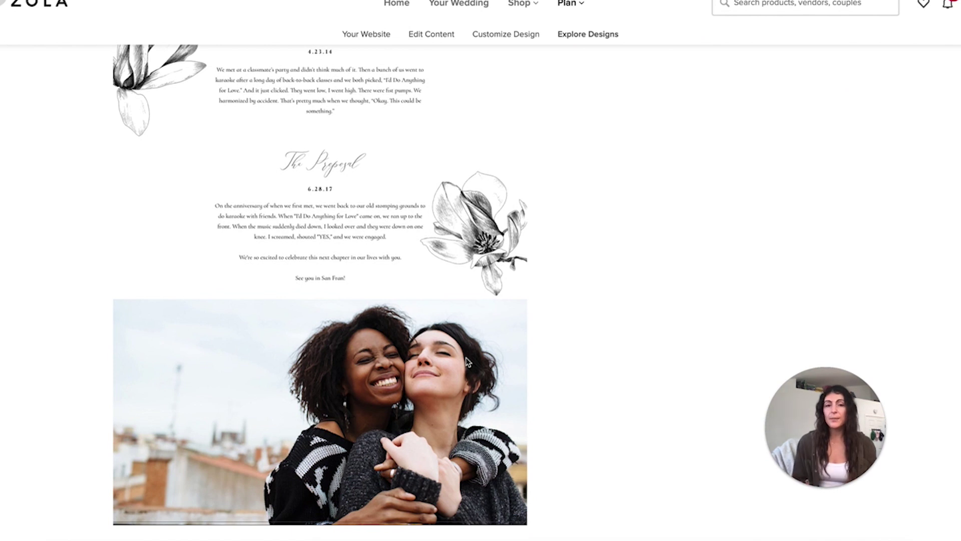
pyautogui.scroll(-1, 467, 361)
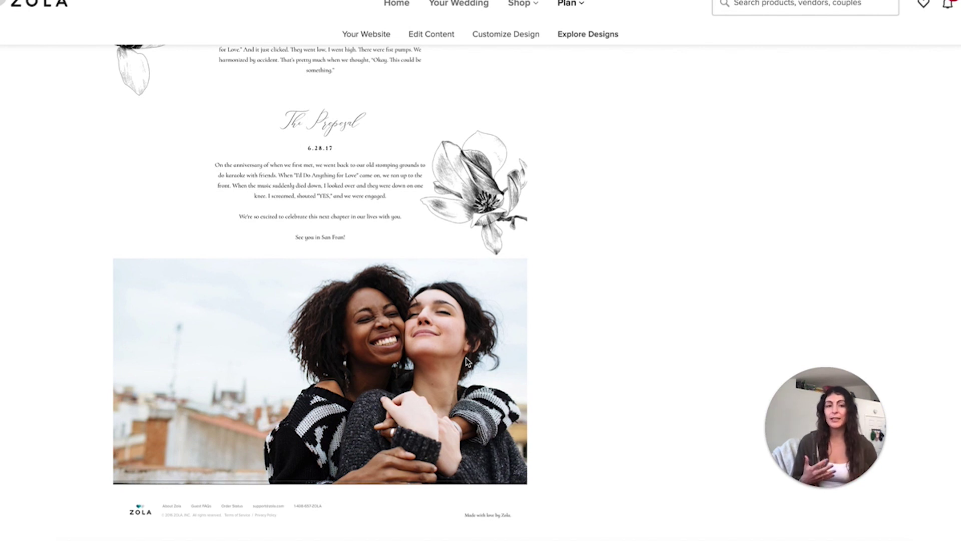
pyautogui.scroll(20, 467, 362)
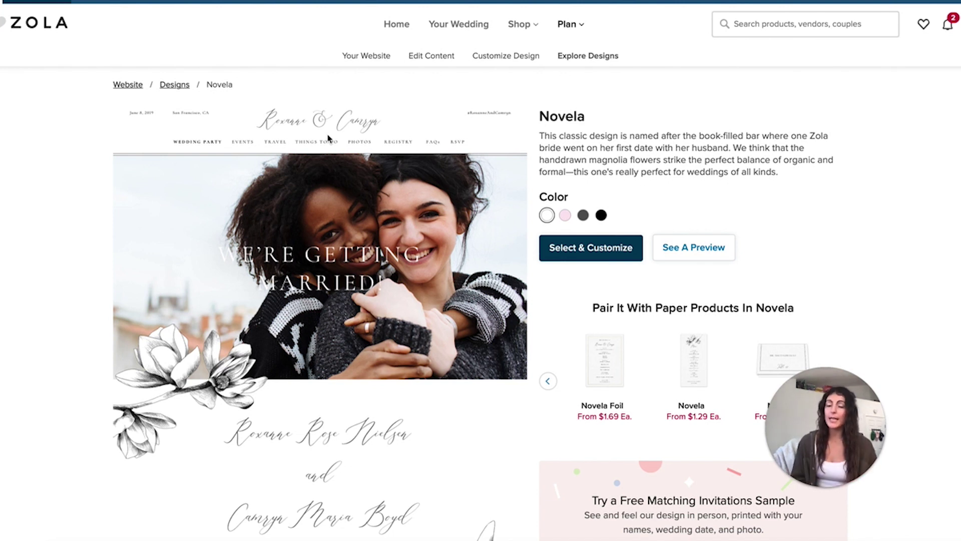
pyautogui.scroll(-2, 328, 137)
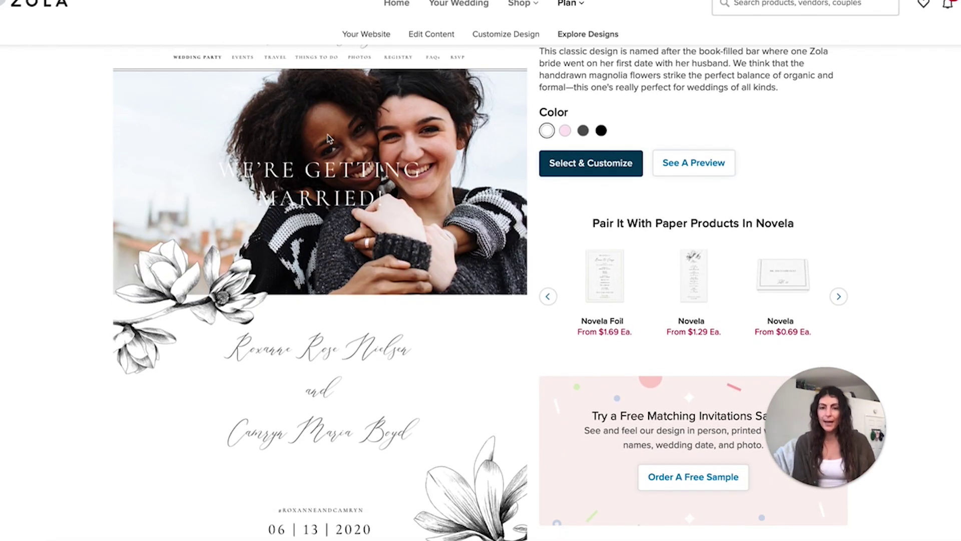
pyautogui.scroll(-3, 328, 138)
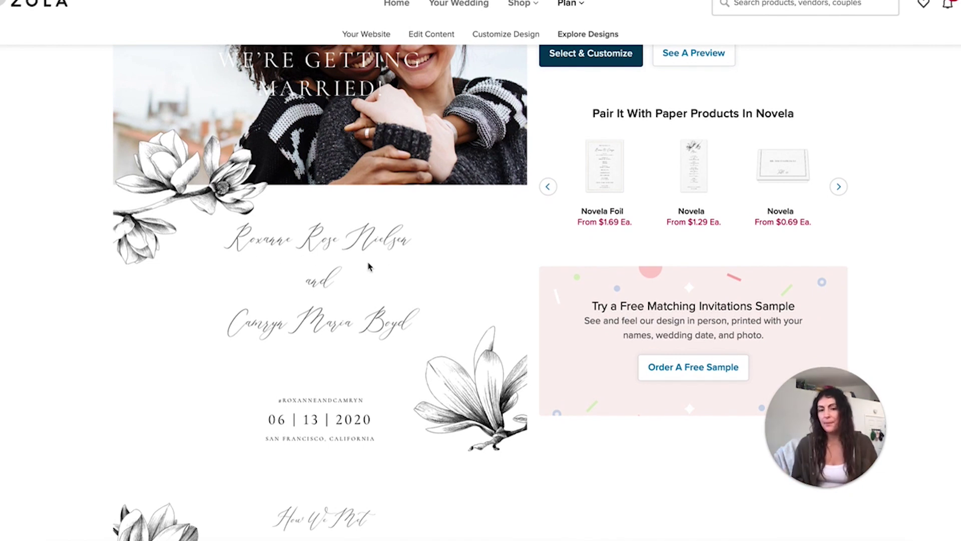
pyautogui.scroll(-5, 368, 267)
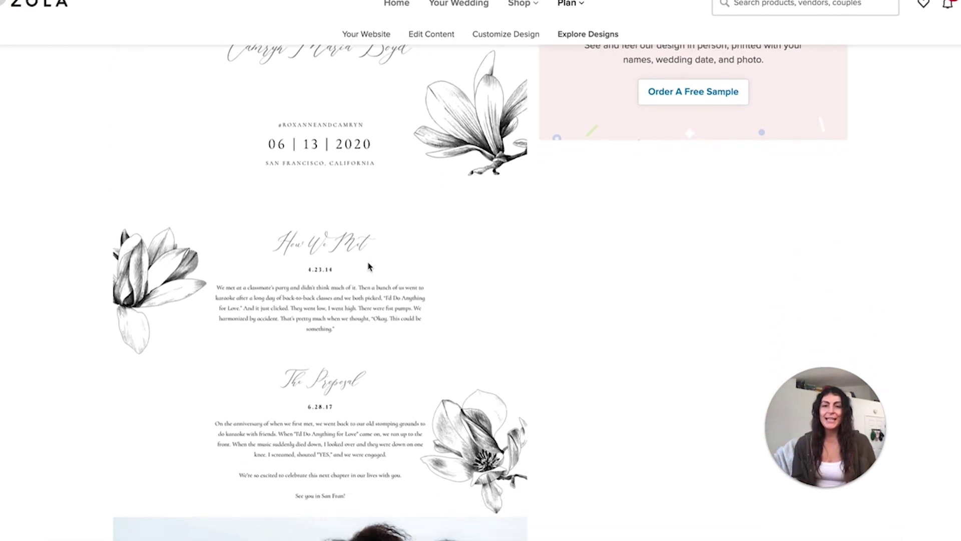
pyautogui.scroll(-1, 368, 266)
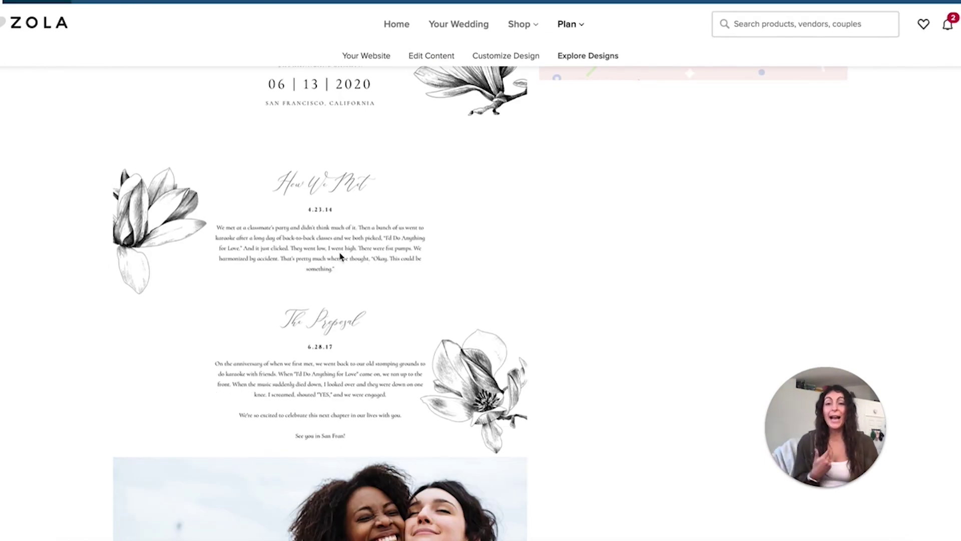
pyautogui.scroll(10, 340, 257)
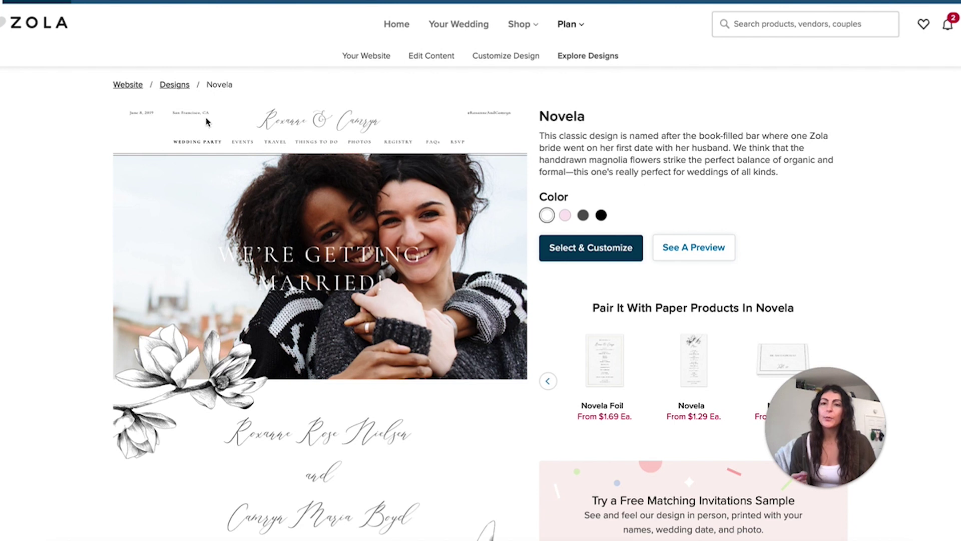
# Return to the full design gallery and filter it to Extra Customizable designs.
pyautogui.click(178, 90)
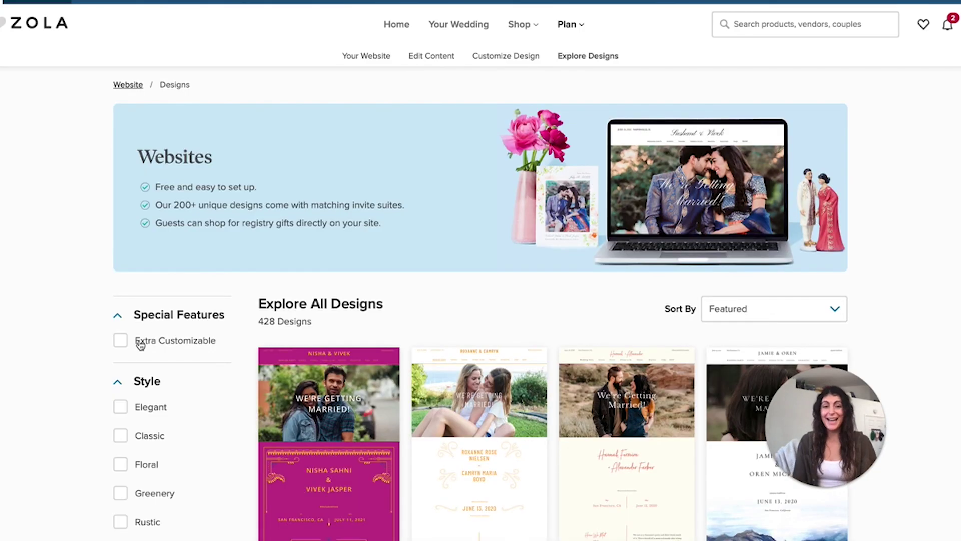
pyautogui.click(122, 341)
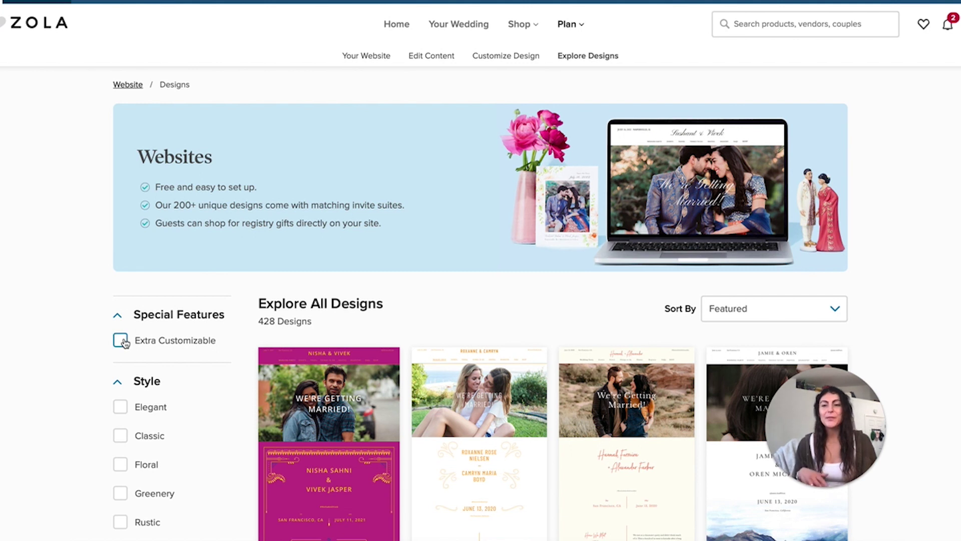
pyautogui.scroll(-2, 80, 331)
pyautogui.scroll(-1, 80, 331)
# Open the details of the Verona design and choose its white color version.
pyautogui.moveTo(487, 405)
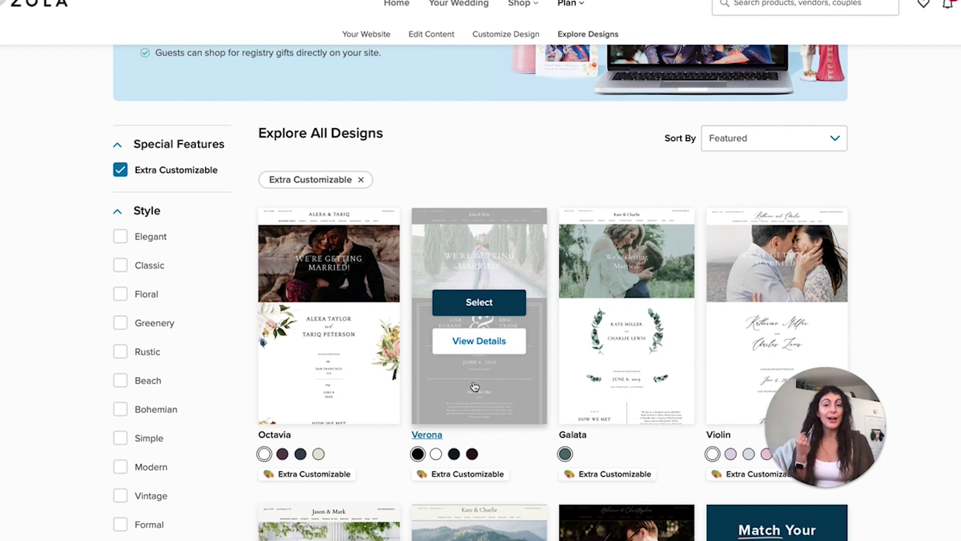
pyautogui.click(489, 349)
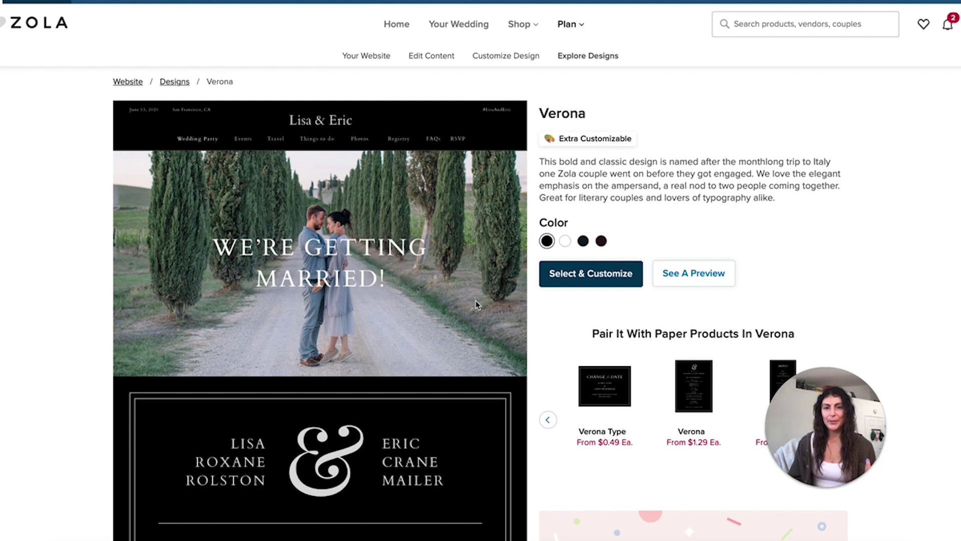
pyautogui.click(567, 242)
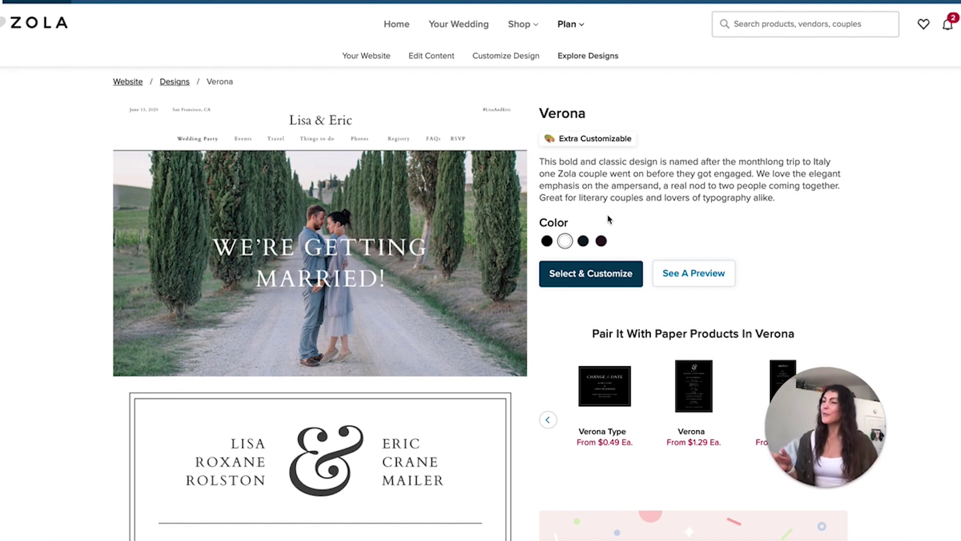
# Review the white Verona sample page and select the design for customization.
pyautogui.scroll(-3, 608, 220)
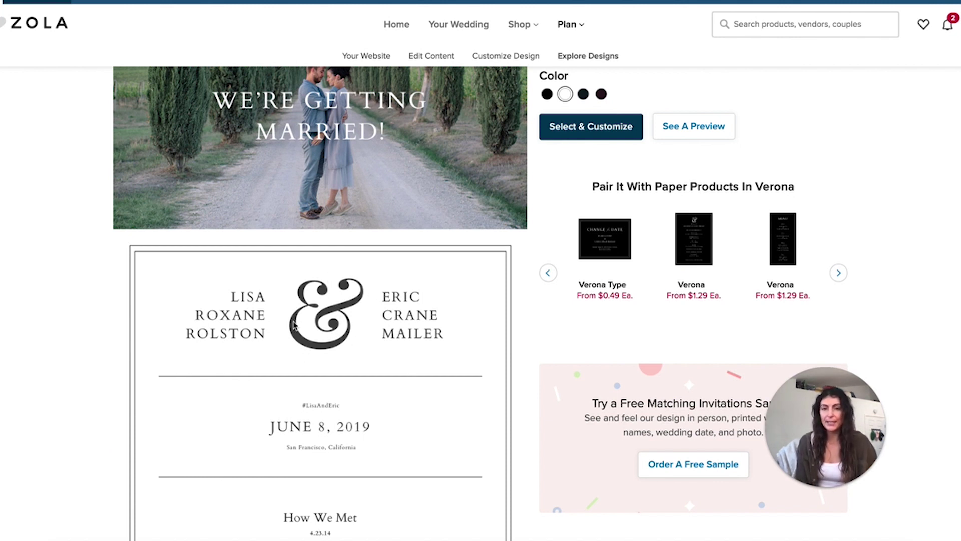
pyautogui.scroll(3, 294, 325)
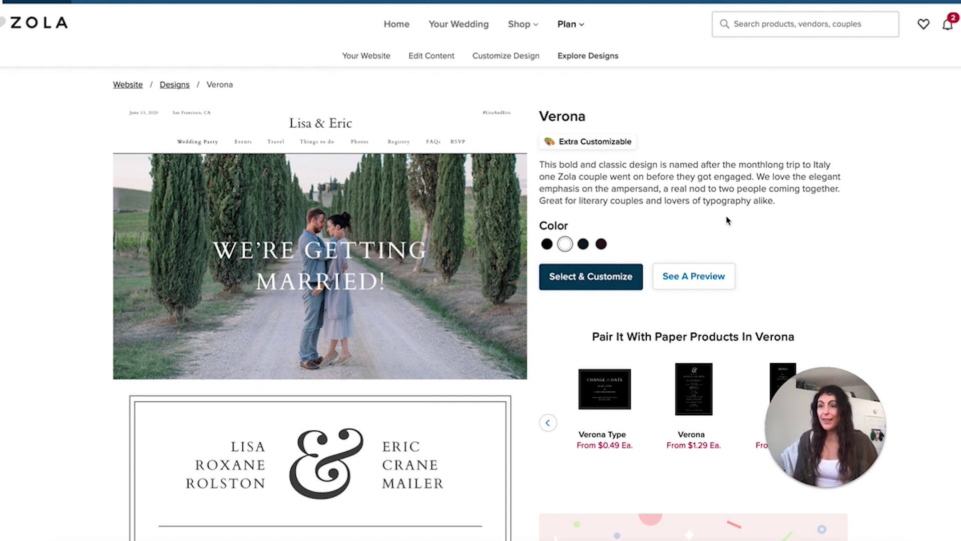
pyautogui.click(583, 279)
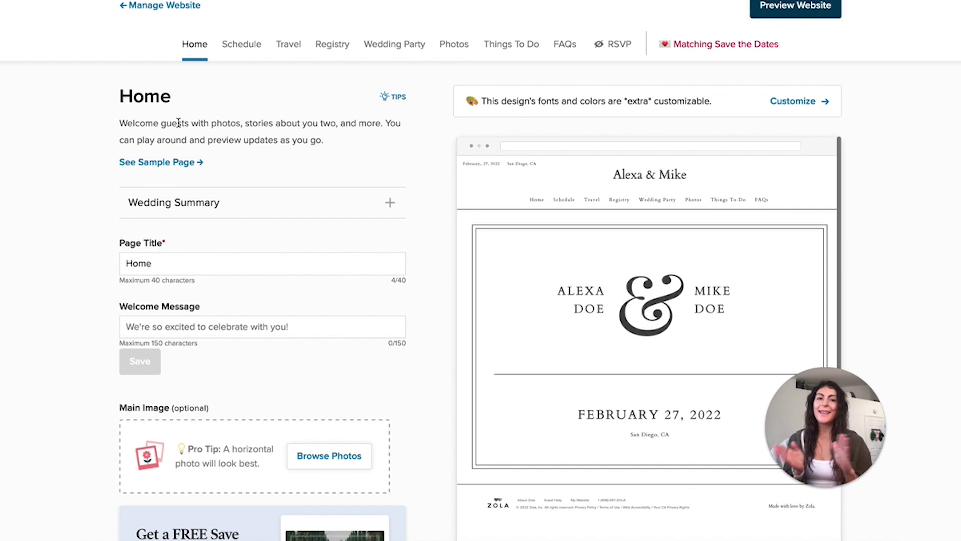
# Check the Home page preview of the wedding website and open the design's font and color customization.
pyautogui.scroll(-4, 603, 229)
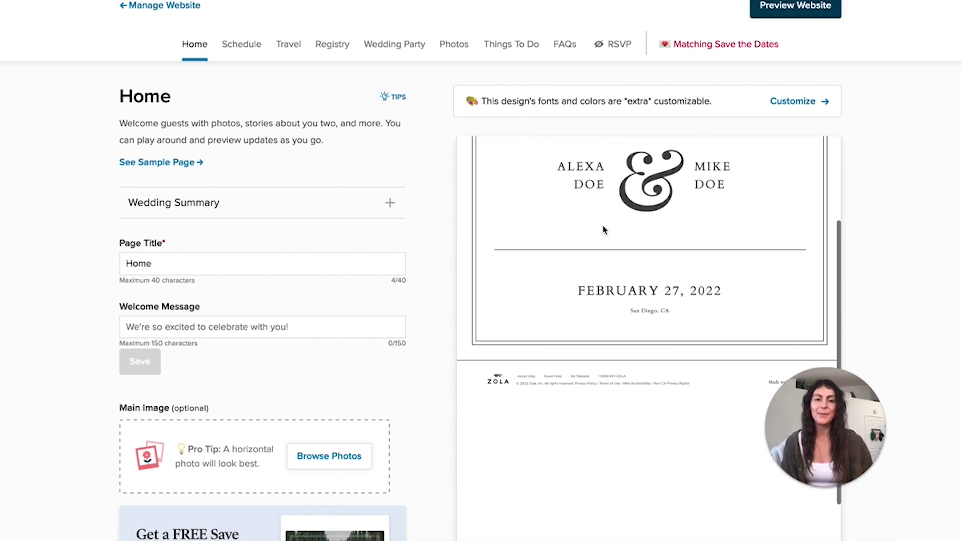
pyautogui.scroll(4, 603, 230)
pyautogui.scroll(-1, 603, 230)
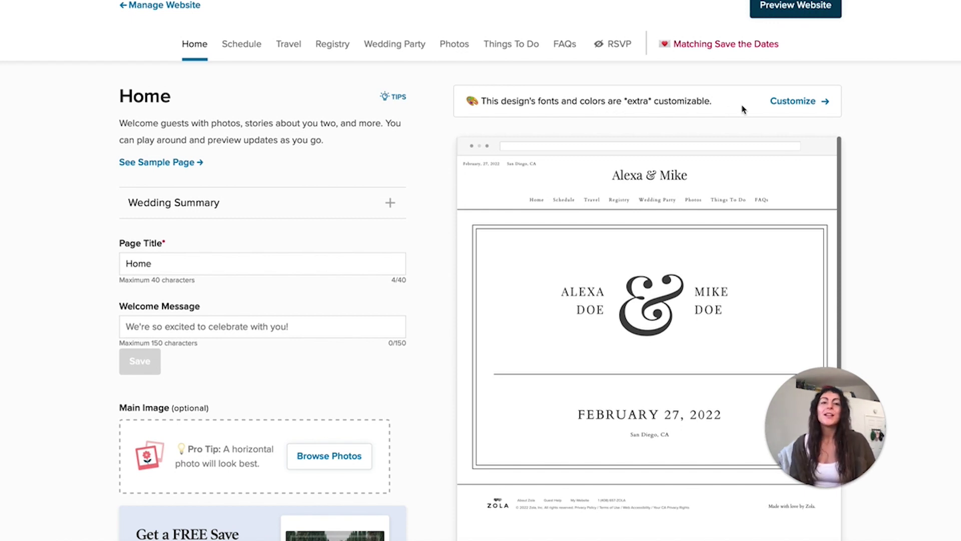
pyautogui.click(791, 105)
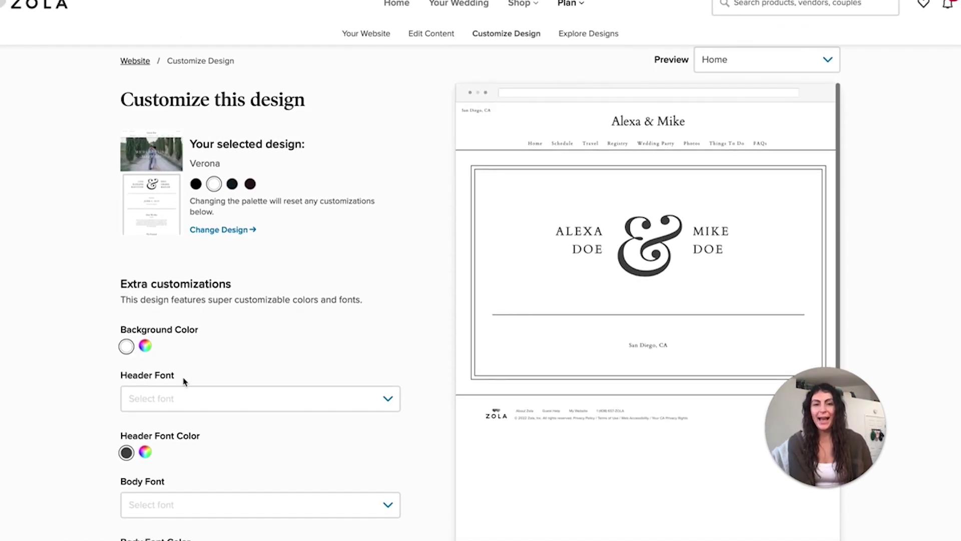
# Try Playfair Display Regular as the header font and reset the header font to the unselected default.
pyautogui.scroll(-2, 184, 381)
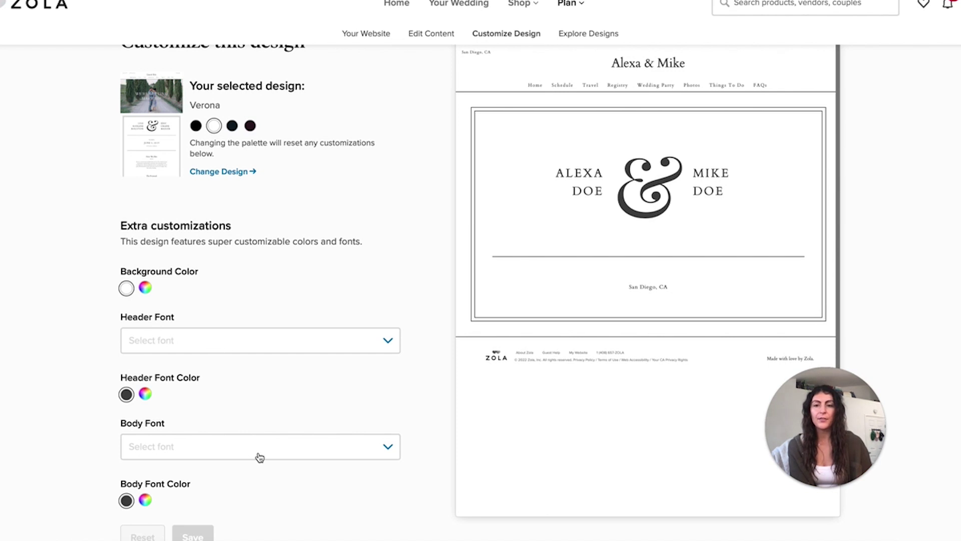
pyautogui.click(223, 343)
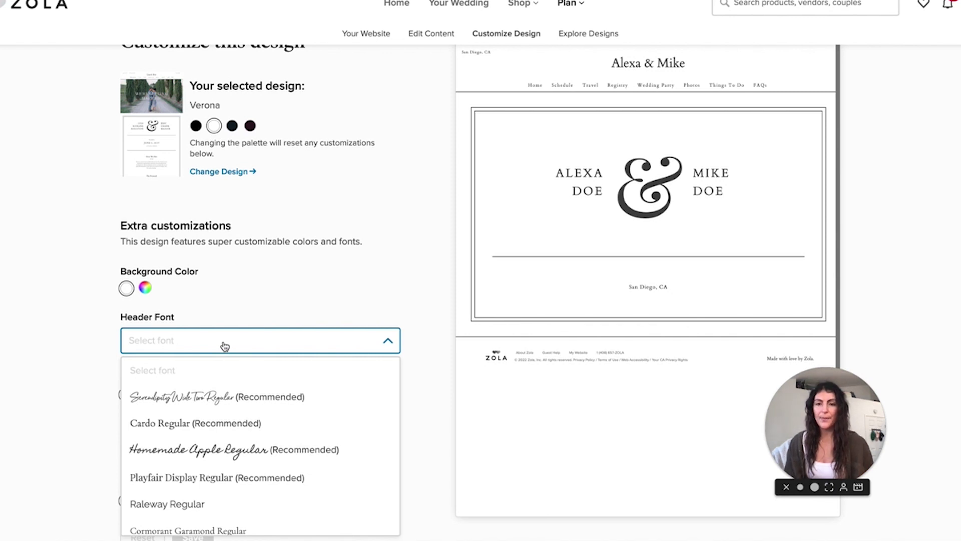
pyautogui.scroll(1, 225, 346)
pyautogui.scroll(-2, 200, 463)
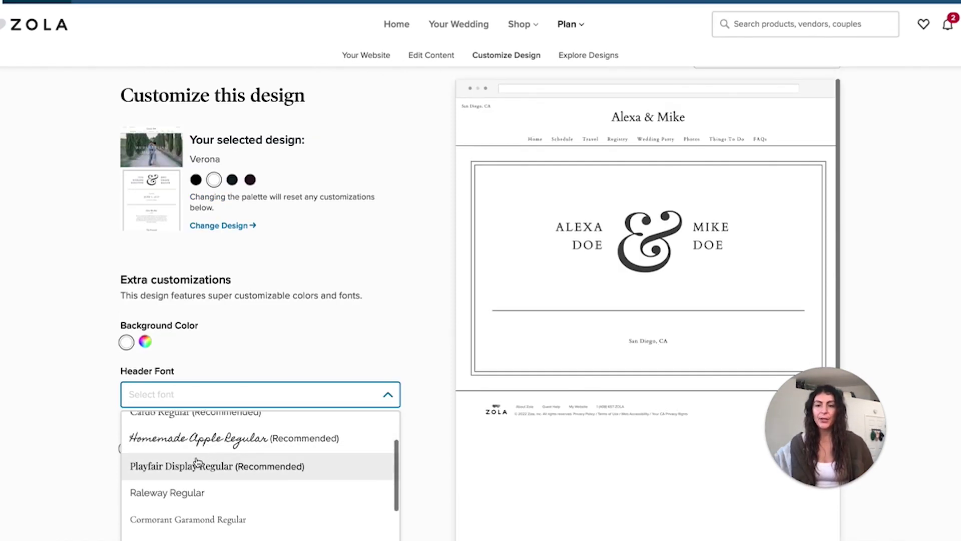
pyautogui.click(216, 471)
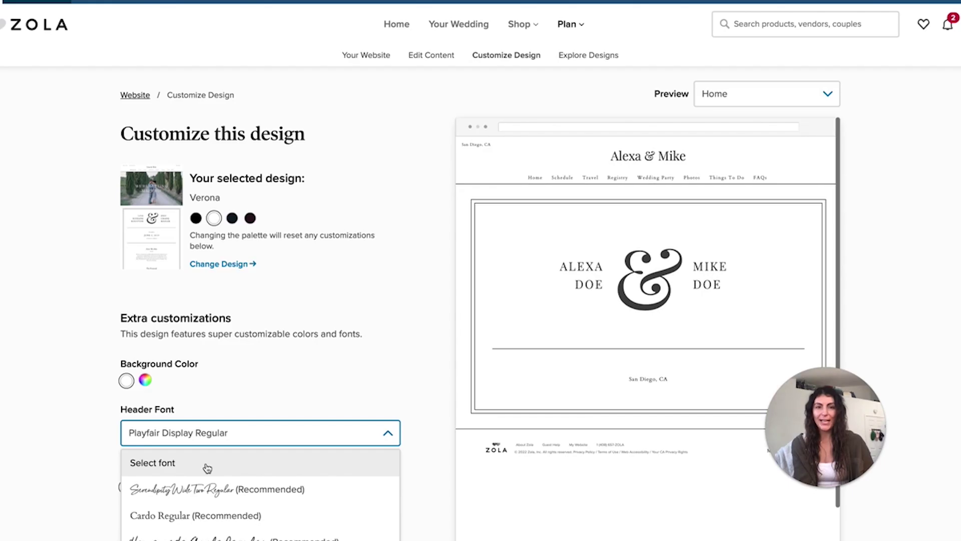
pyautogui.click(206, 466)
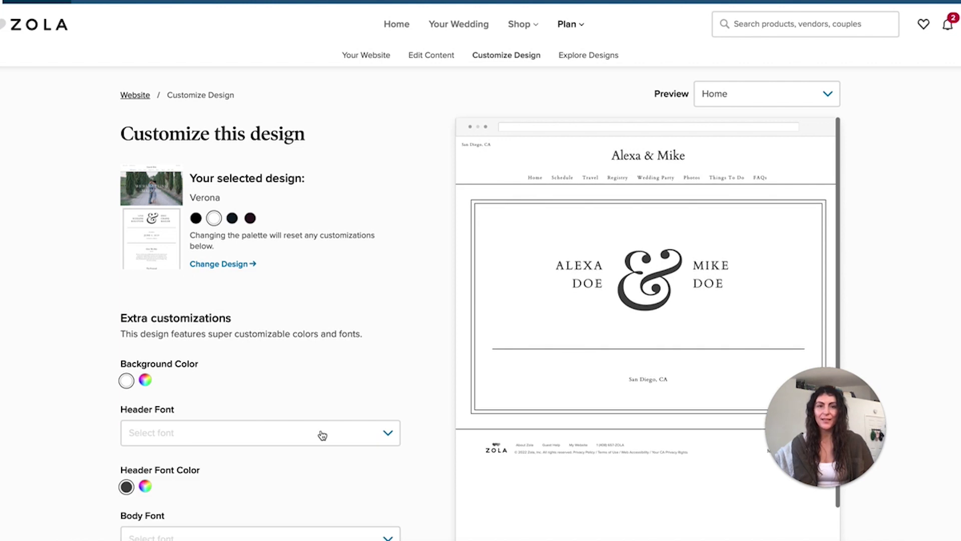
pyautogui.scroll(-2, 321, 435)
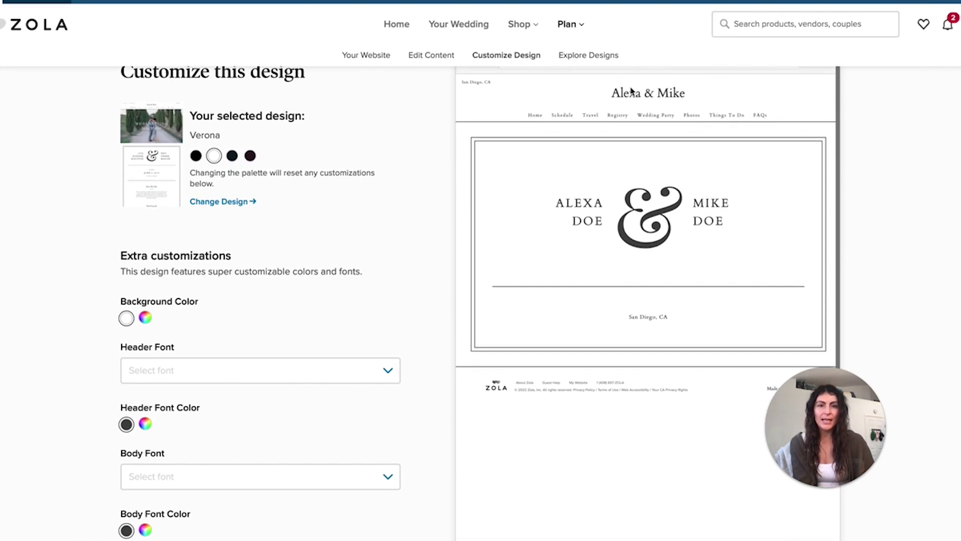
# Set the design's header font to Playfair Display Regular.
pyautogui.click(332, 378)
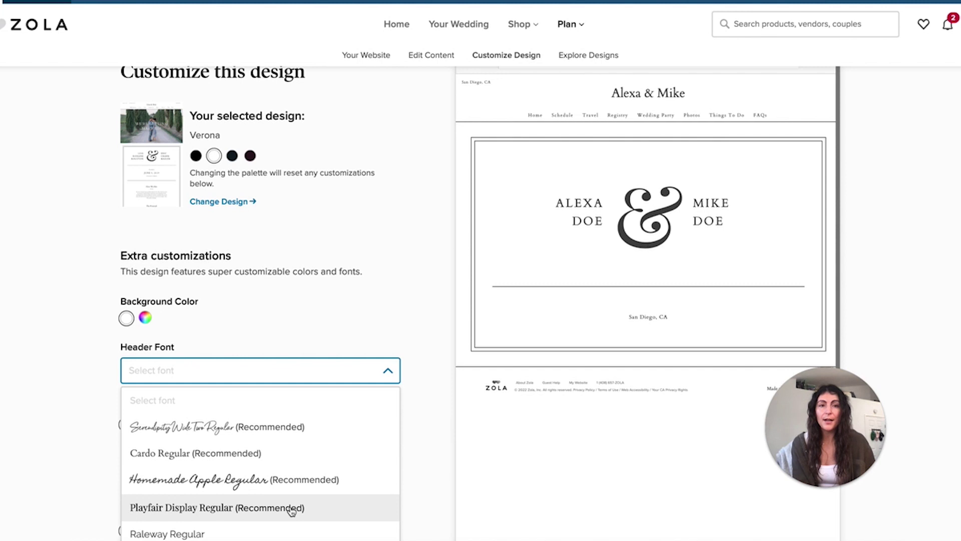
pyautogui.click(292, 508)
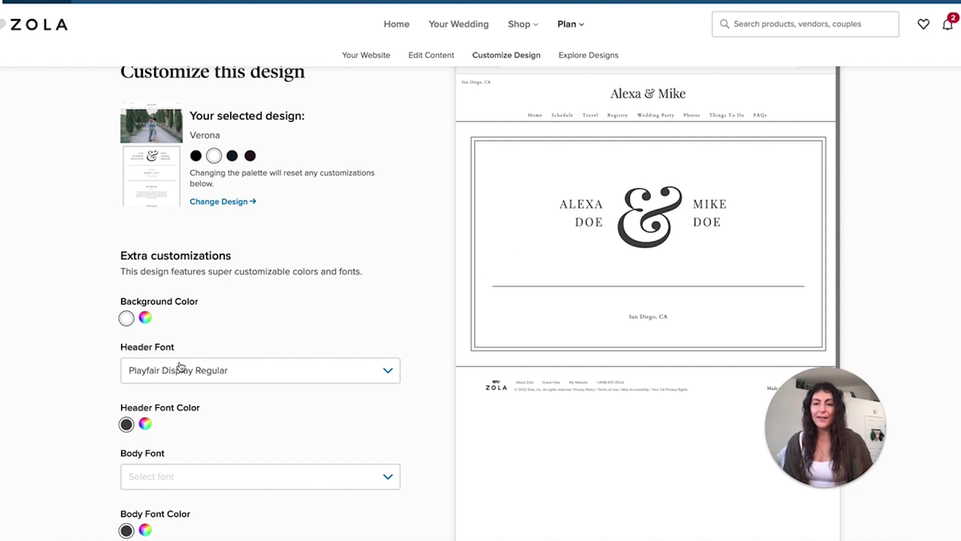
pyautogui.scroll(-1, 183, 367)
pyautogui.scroll(1, 263, 400)
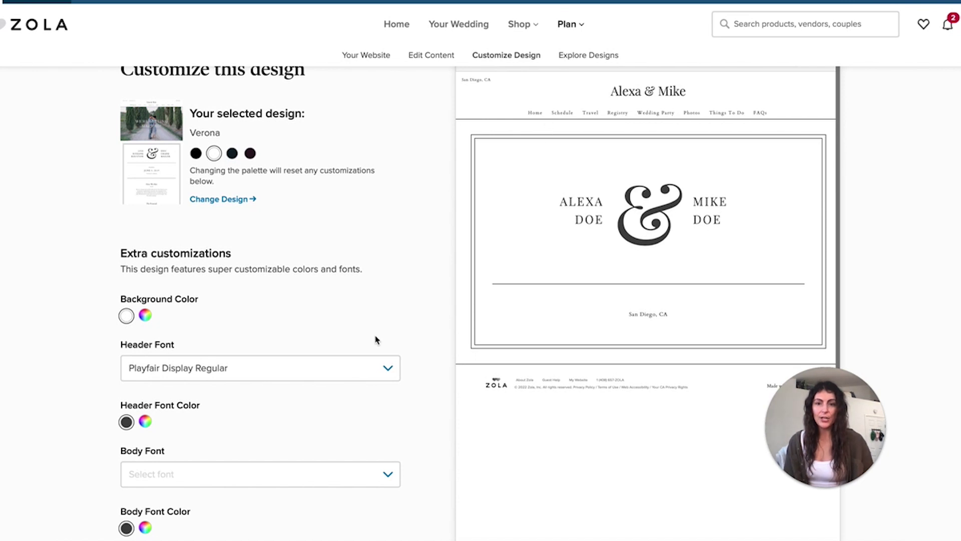
# Set the design's body font to Cardo Regular.
pyautogui.click(252, 479)
pyautogui.scroll(-1, 189, 479)
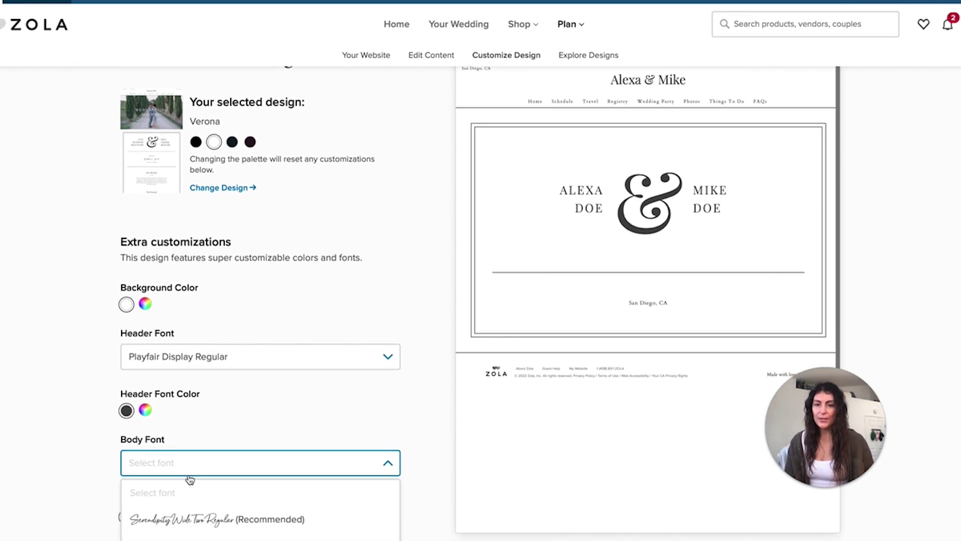
pyautogui.scroll(1, 189, 482)
pyautogui.scroll(-1, 217, 517)
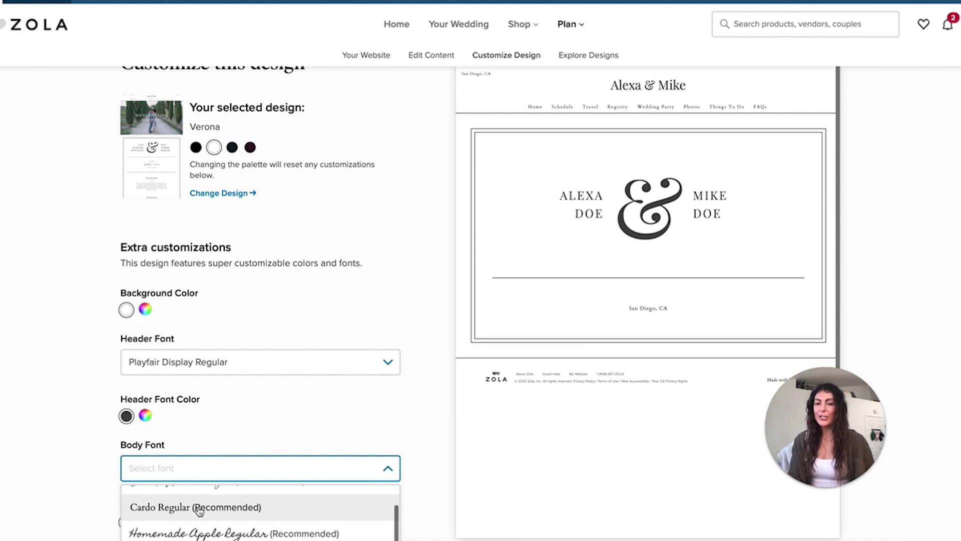
pyautogui.click(199, 507)
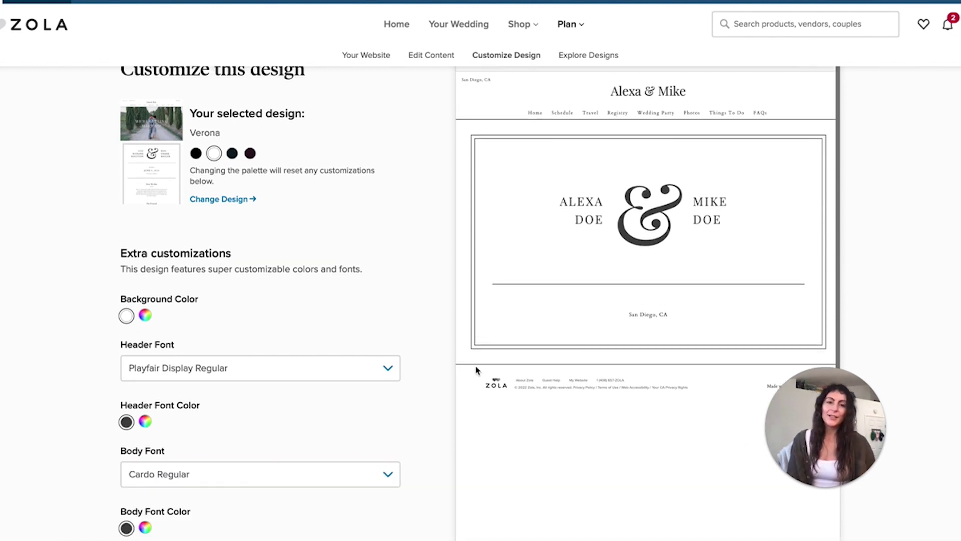
# Save the font customizations and return to the website's Home page editor.
pyautogui.scroll(1, 446, 365)
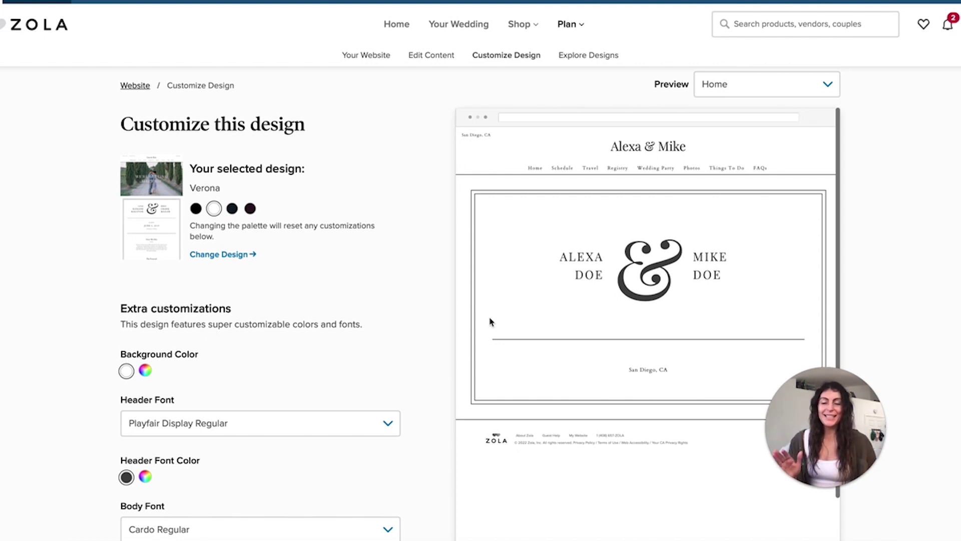
pyautogui.scroll(-3, 453, 316)
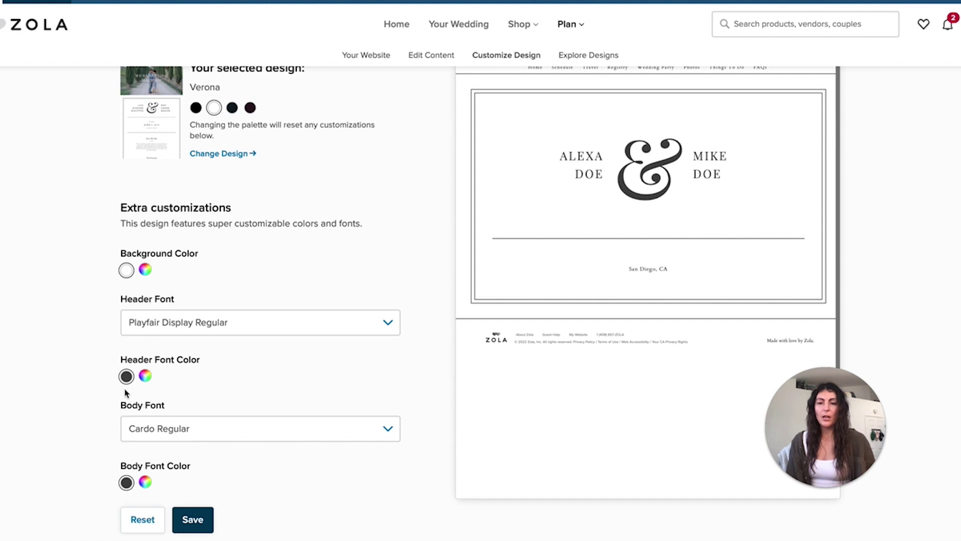
pyautogui.click(190, 518)
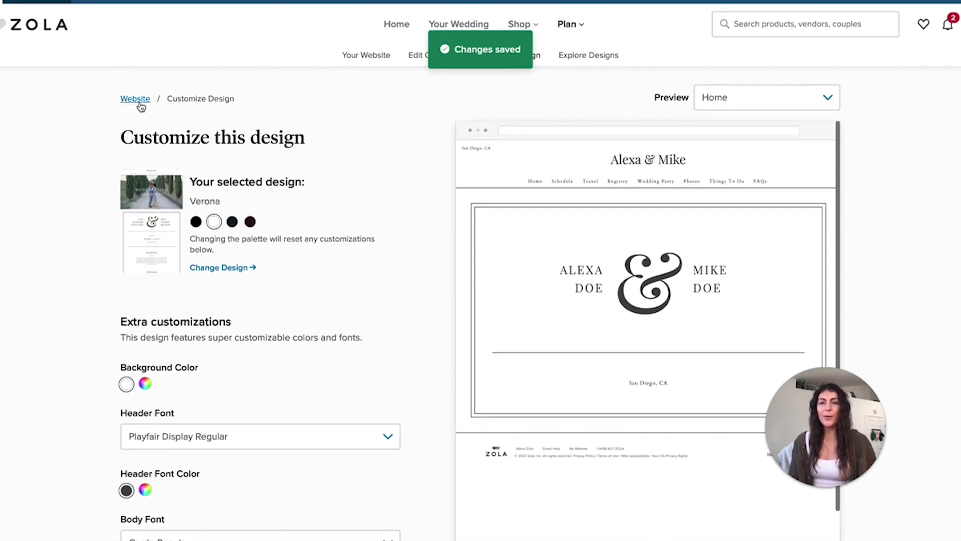
pyautogui.click(135, 101)
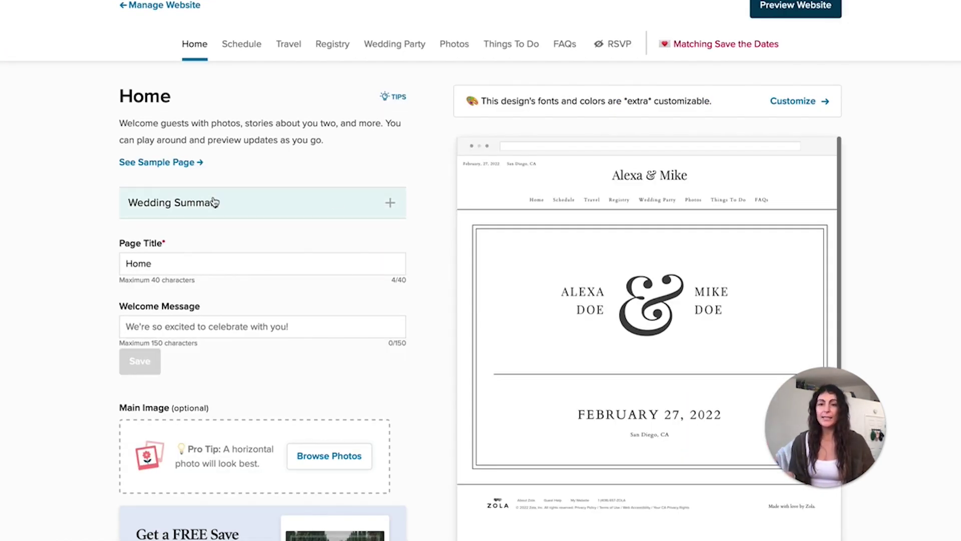
# Expand the wedding summary on the Home page and set the wedding date to January 1, 2023.
pyautogui.click(389, 205)
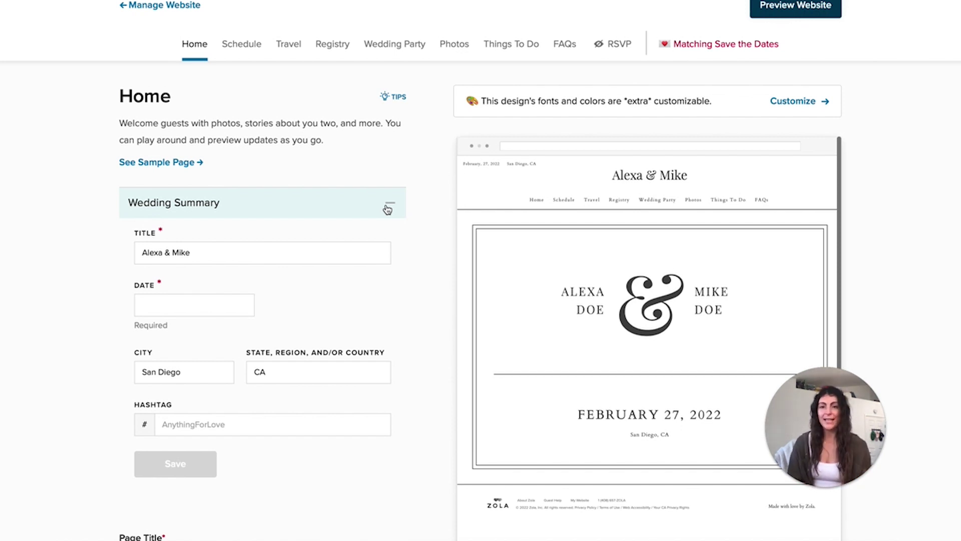
pyautogui.click(165, 305)
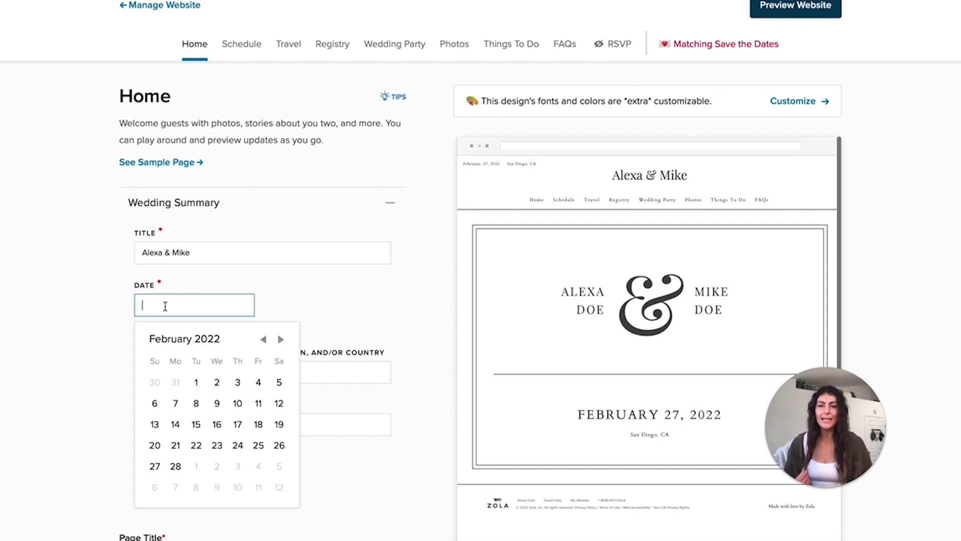
pyautogui.click(281, 340)
pyautogui.click(281, 340)
pyautogui.click(280, 340)
pyautogui.click(281, 340)
pyautogui.click(282, 340)
pyautogui.click(281, 339)
pyautogui.click(282, 340)
pyautogui.click(281, 340)
pyautogui.click(282, 340)
pyautogui.click(281, 340)
pyautogui.click(282, 340)
pyautogui.click(281, 340)
pyautogui.click(263, 340)
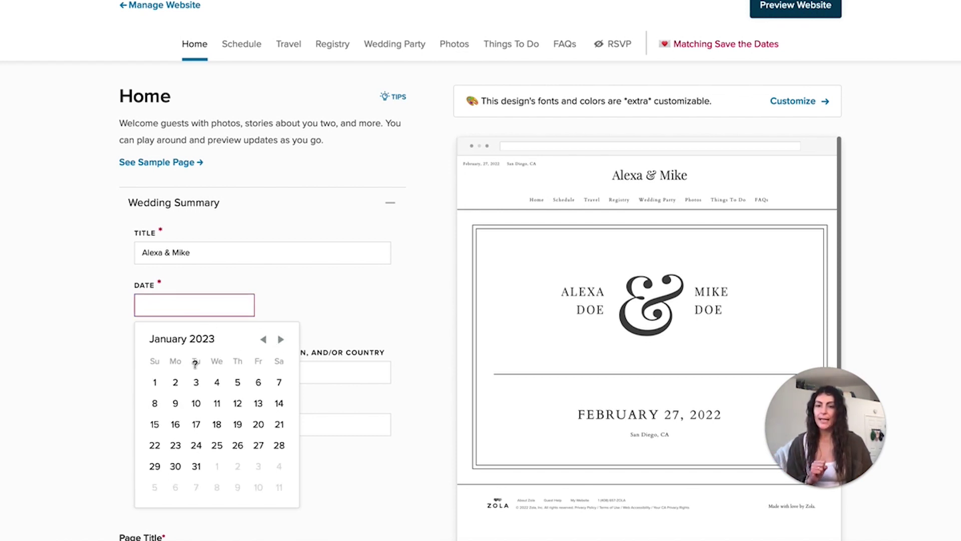
pyautogui.click(157, 384)
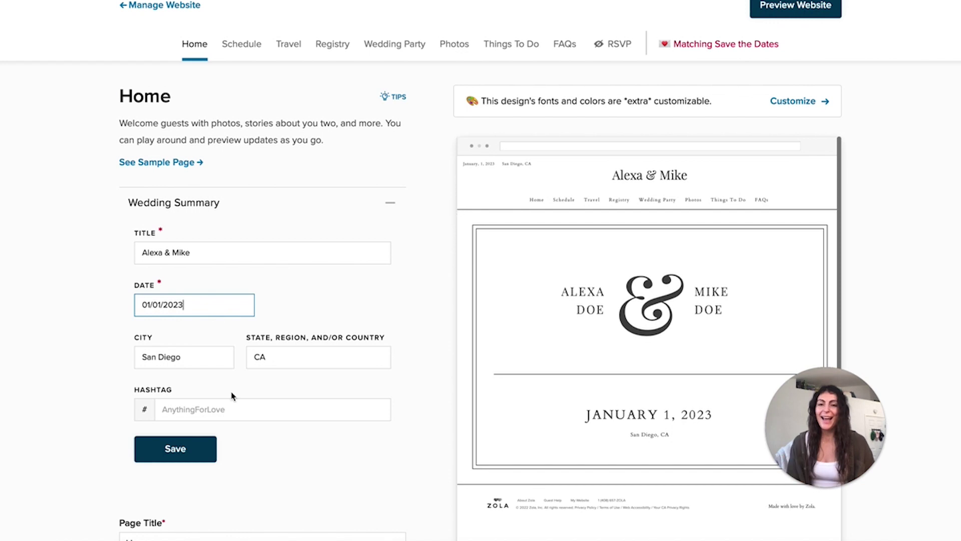
# Try HELLO as the wedding hashtag and clear the field again.
pyautogui.click(218, 409)
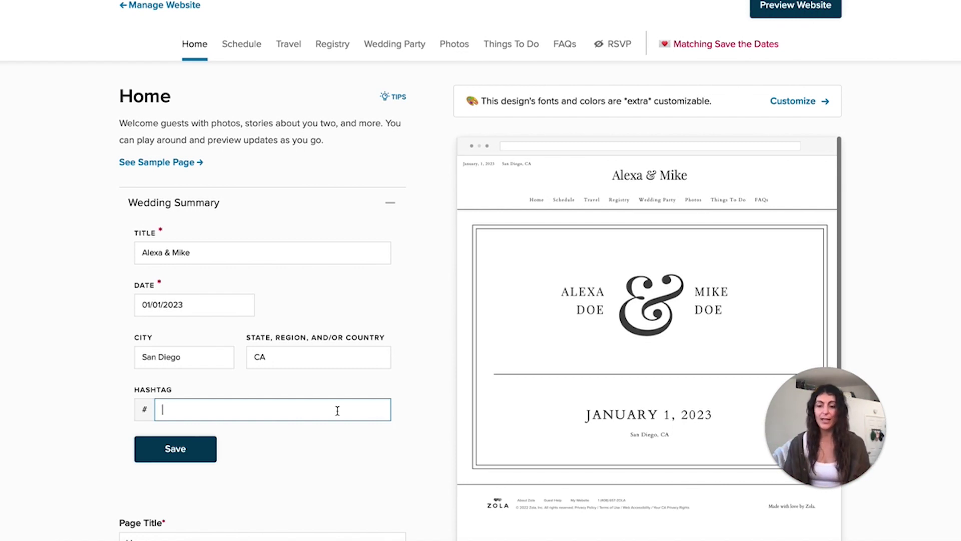
pyautogui.write('HELLO')
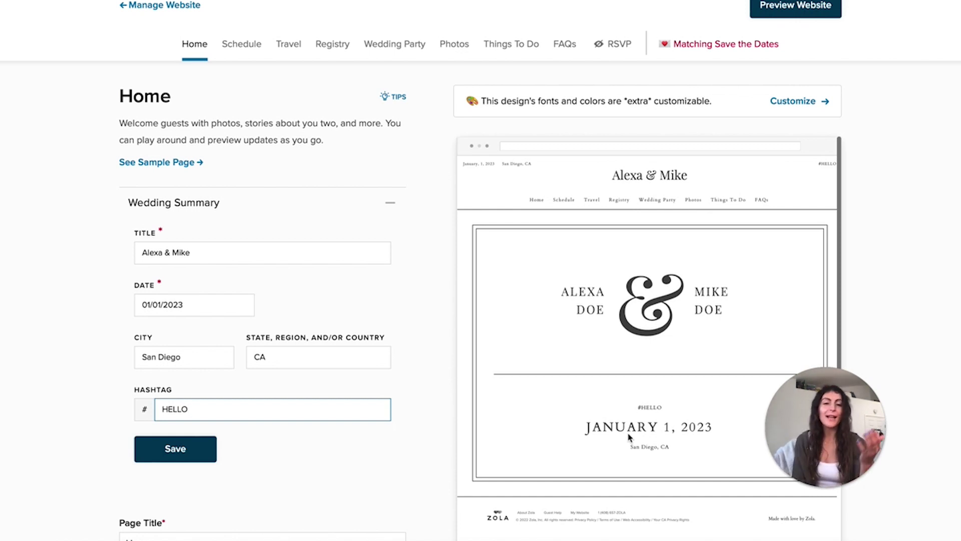
pyautogui.doubleClick(261, 414)
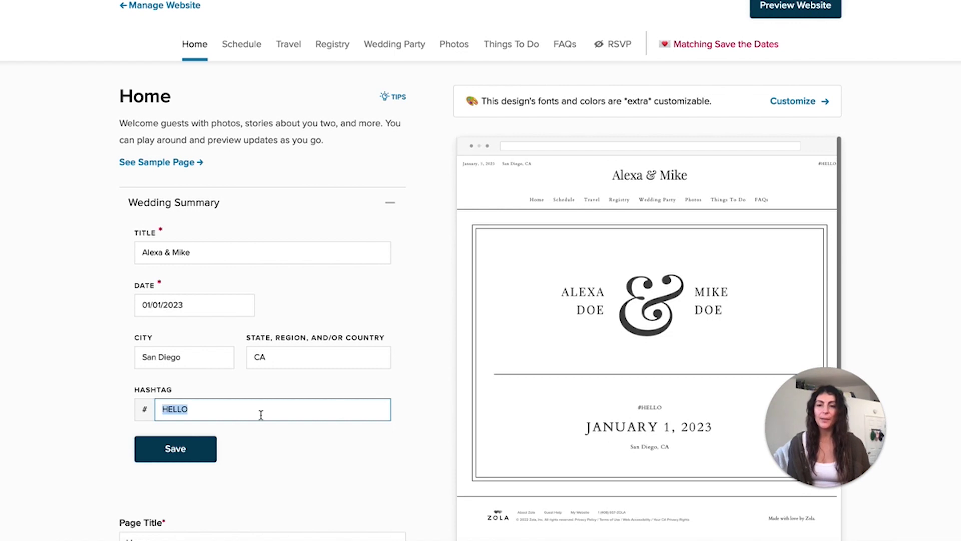
pyautogui.press('BackSpace')
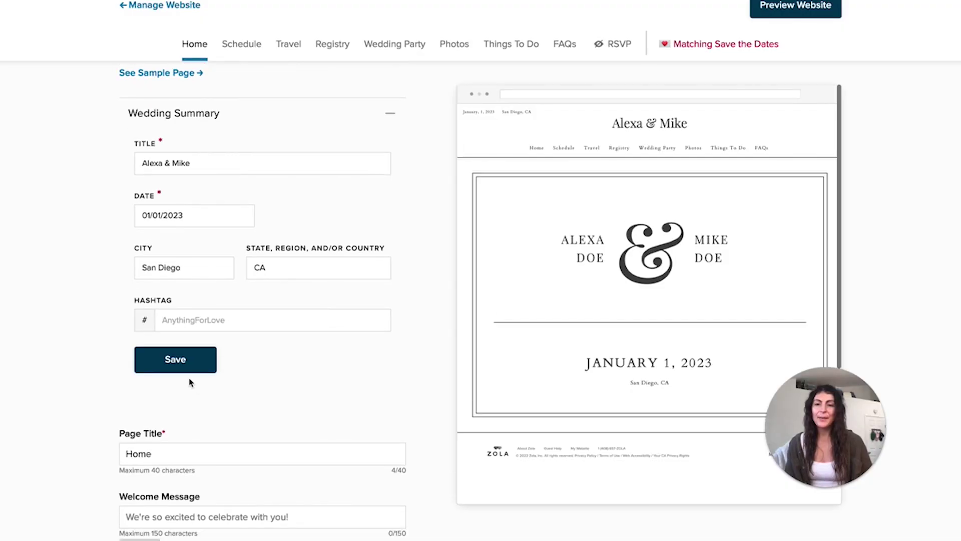
# Save the wedding summary and look over the page title and welcome message fields.
pyautogui.click(185, 371)
pyautogui.scroll(-5, 393, 338)
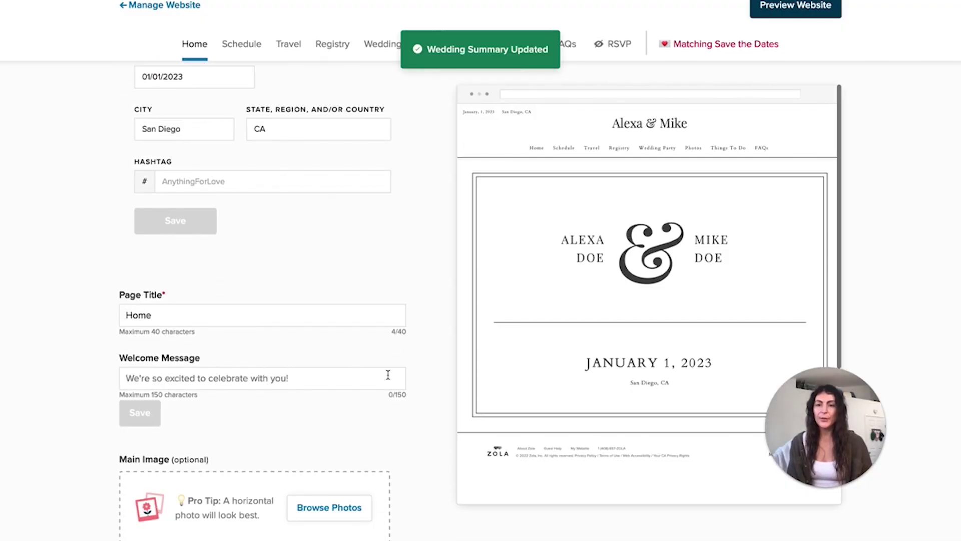
pyautogui.scroll(-2, 389, 374)
pyautogui.scroll(-1, 388, 375)
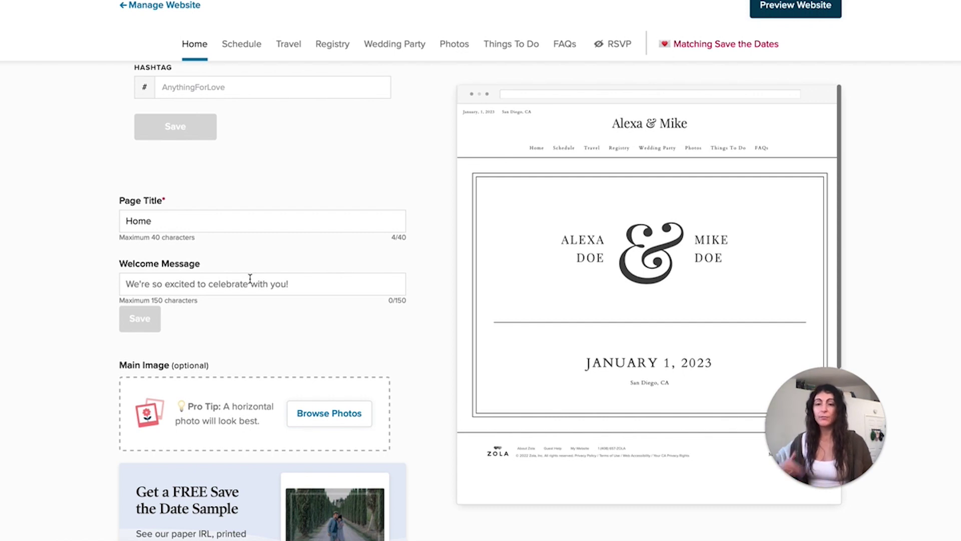
# Try to upload IMG_3255.jpg from Downloads as the Home page's main image.
pyautogui.scroll(-3, 250, 278)
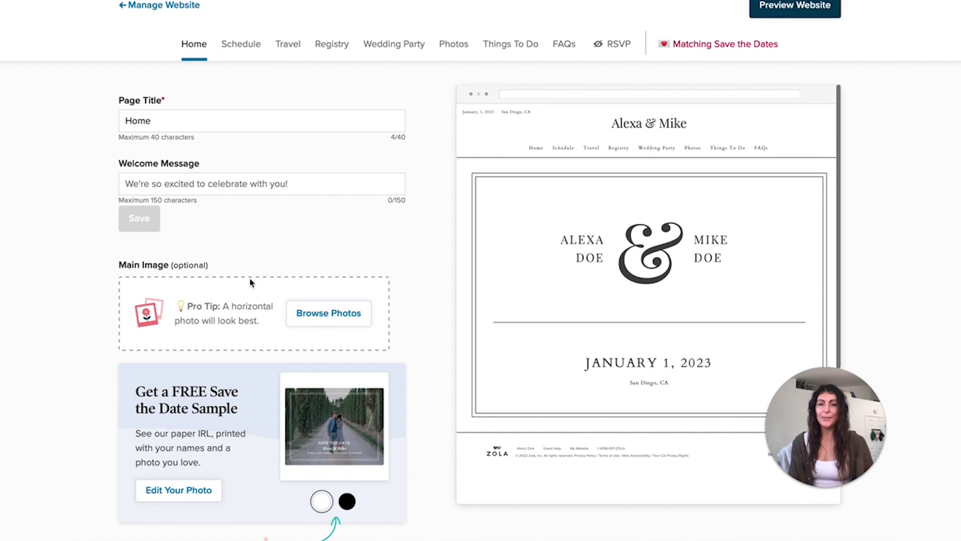
pyautogui.scroll(-1, 250, 282)
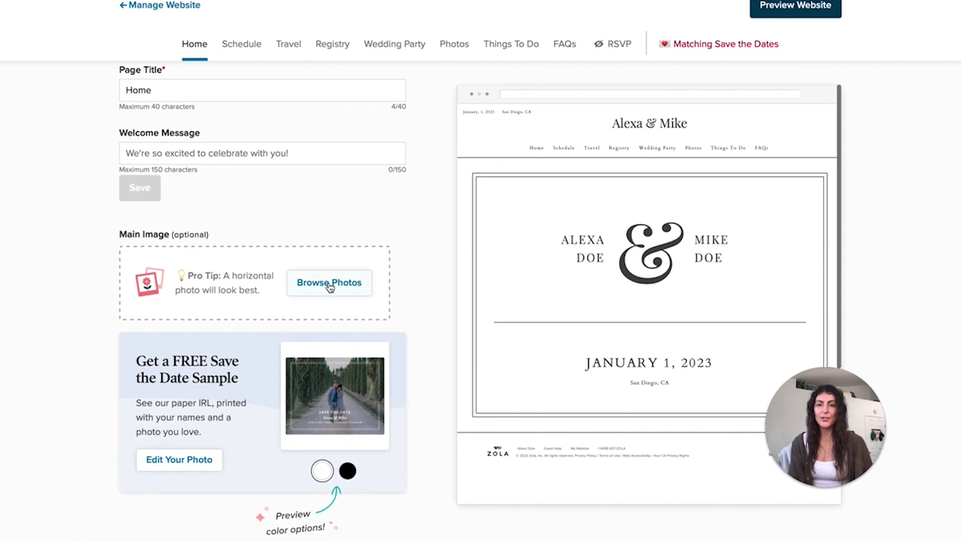
pyautogui.click(329, 284)
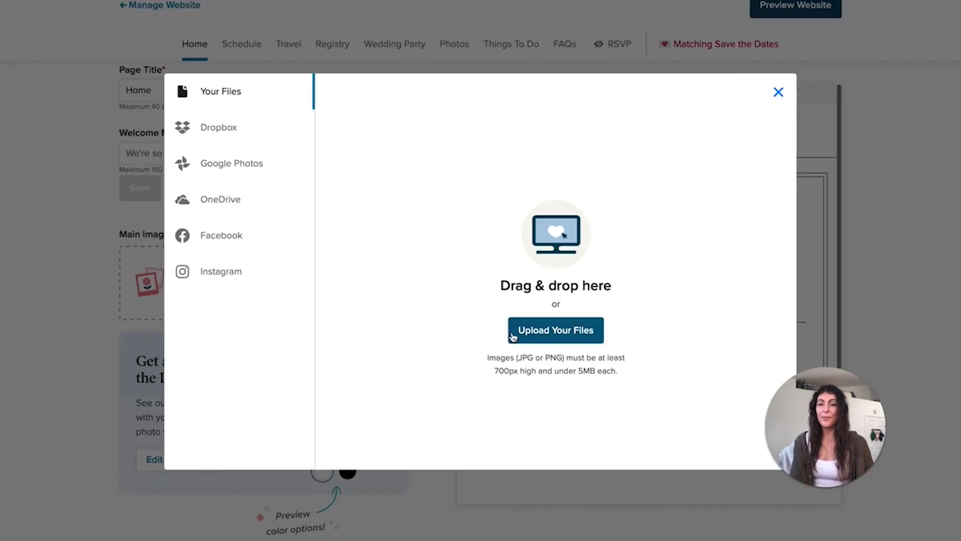
pyautogui.click(555, 328)
pyautogui.click(331, 105)
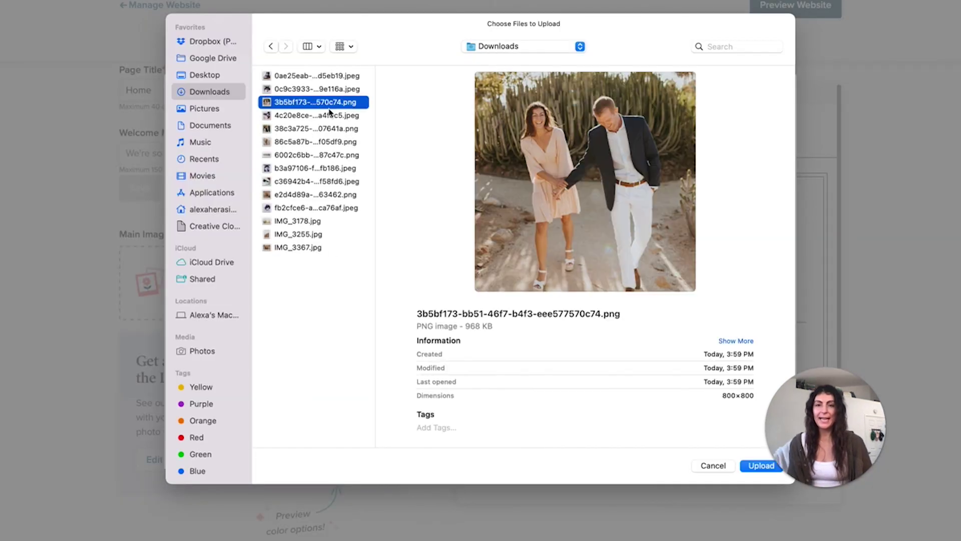
pyautogui.press('Up')
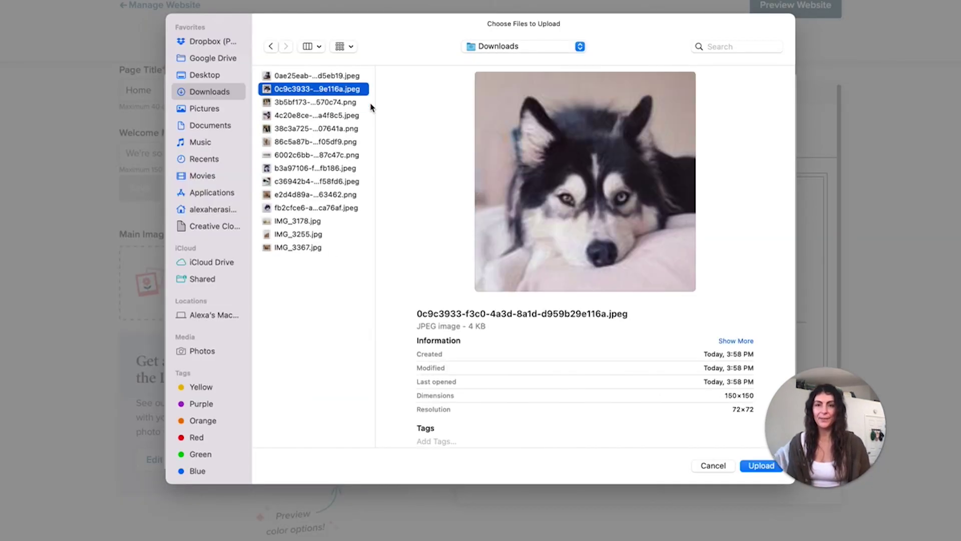
pyautogui.doubleClick(308, 234)
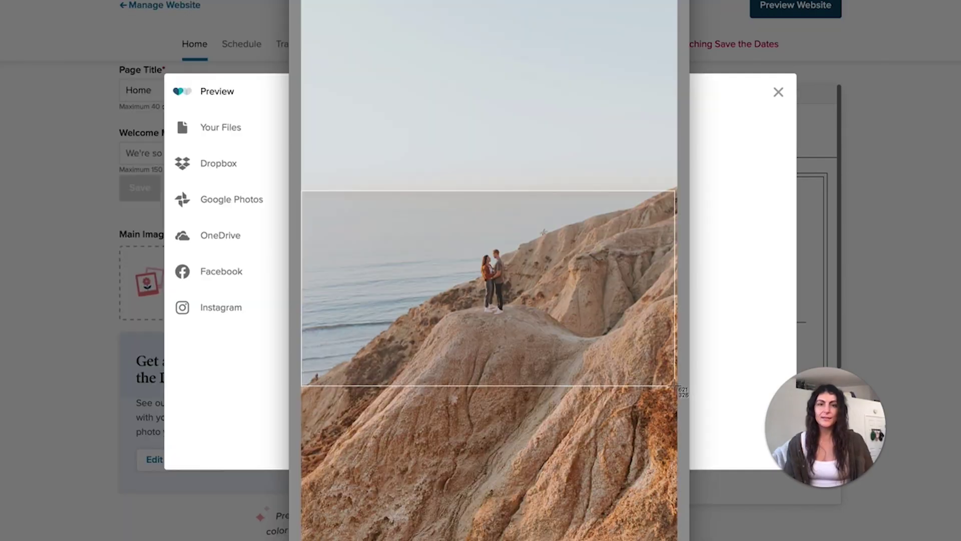
# Capture a horizontal section of the cliff photo around the couple and try to upload the capture as the main image.
pyautogui.moveTo(681, 385); pyautogui.dragTo(676, 379)
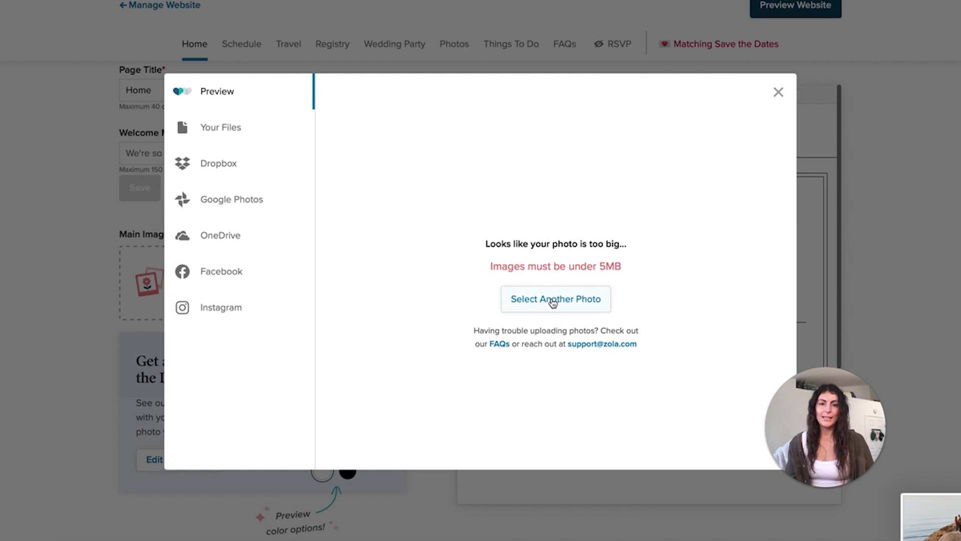
pyautogui.click(553, 302)
pyautogui.moveTo(931, 518); pyautogui.dragTo(551, 266)
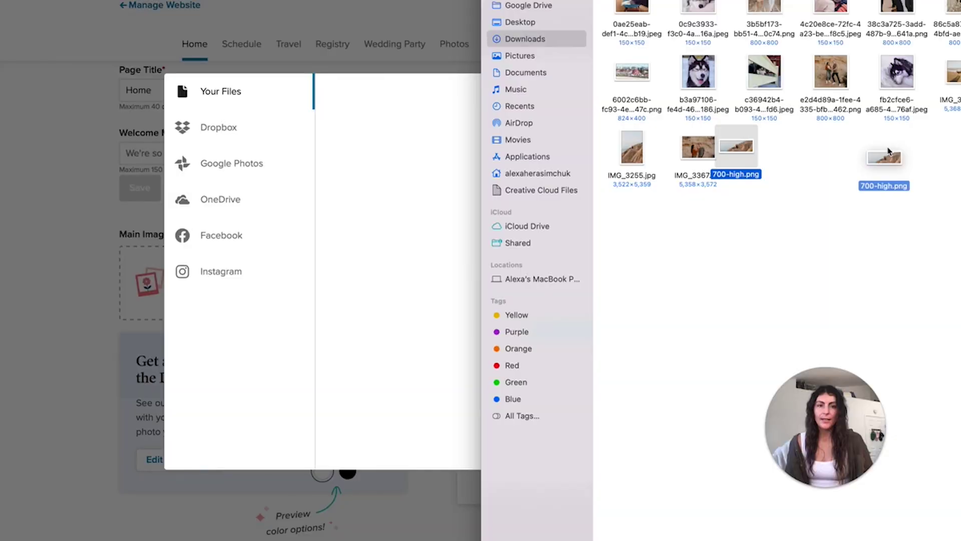
# Upload 700-high.png from Downloads as the Home page's main image and save the photo.
pyautogui.moveTo(896, 146); pyautogui.dragTo(466, 221)
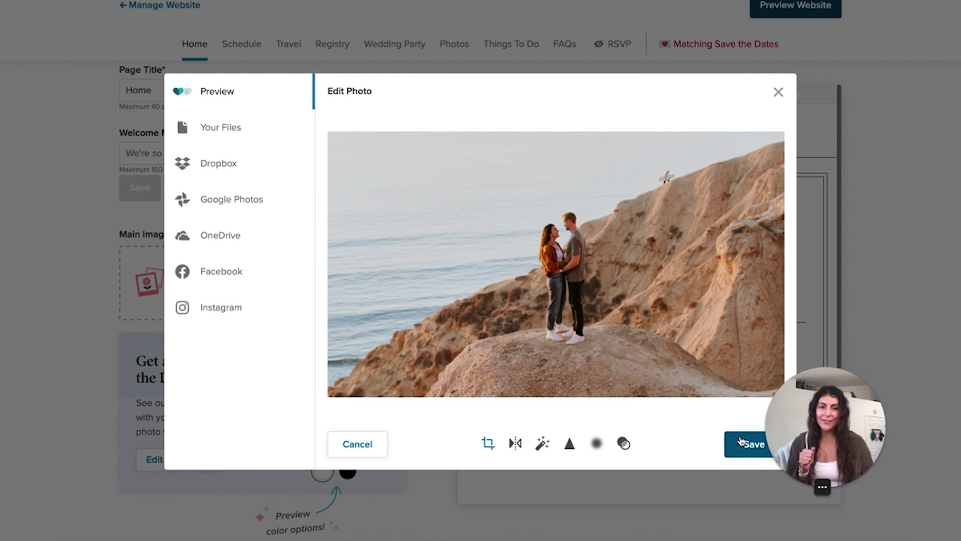
pyautogui.click(742, 442)
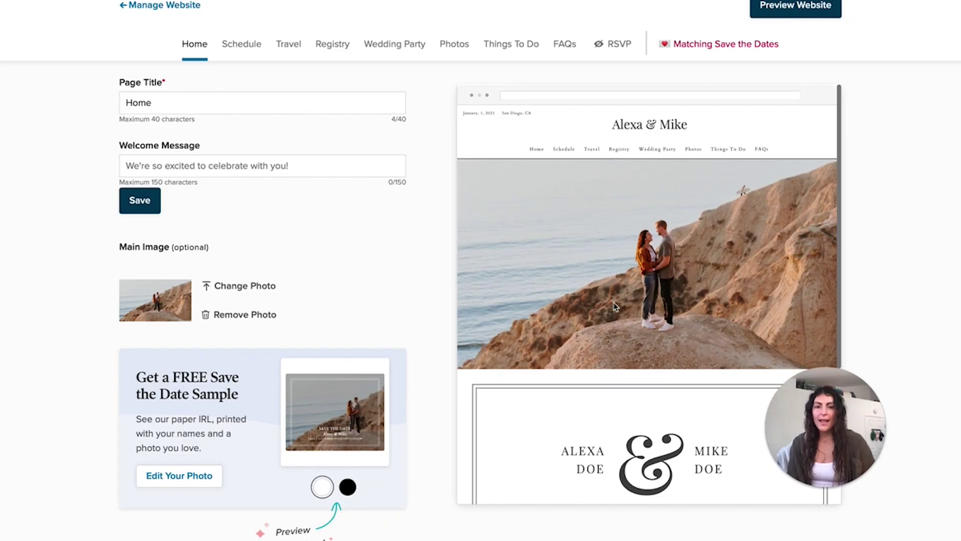
# Upload IMG_3367 copy.png from Downloads as the Home page's bottom image.
pyautogui.scroll(-3, 615, 306)
pyautogui.scroll(-6, 262, 315)
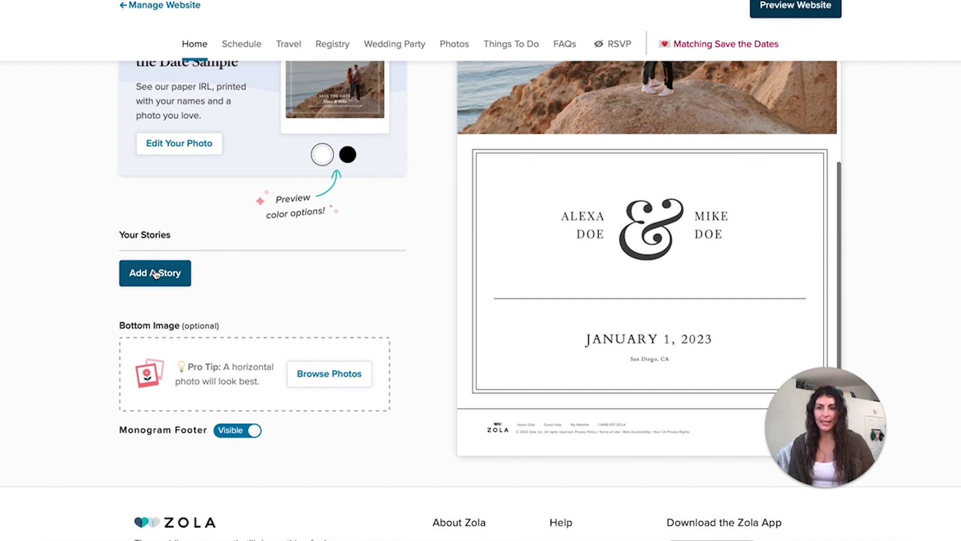
pyautogui.click(344, 376)
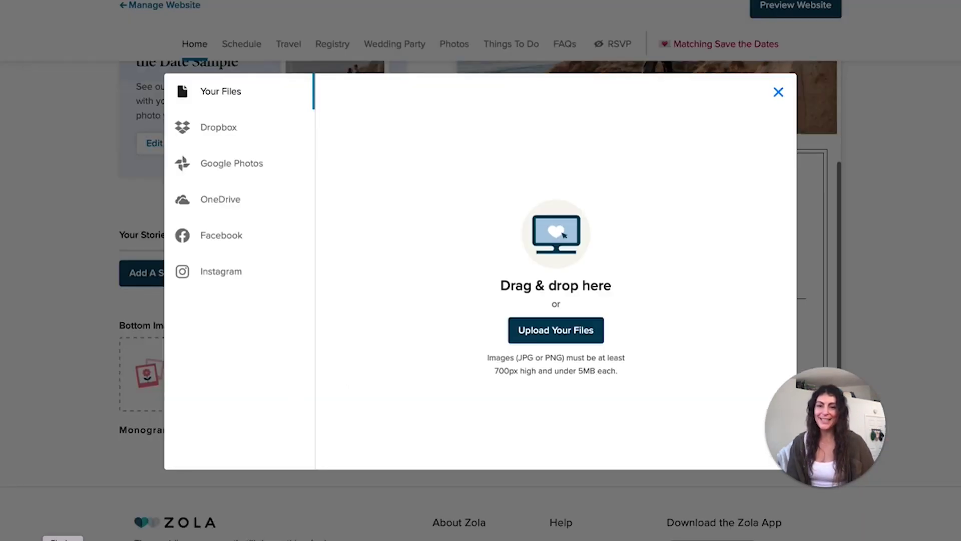
pyautogui.click(63, 539)
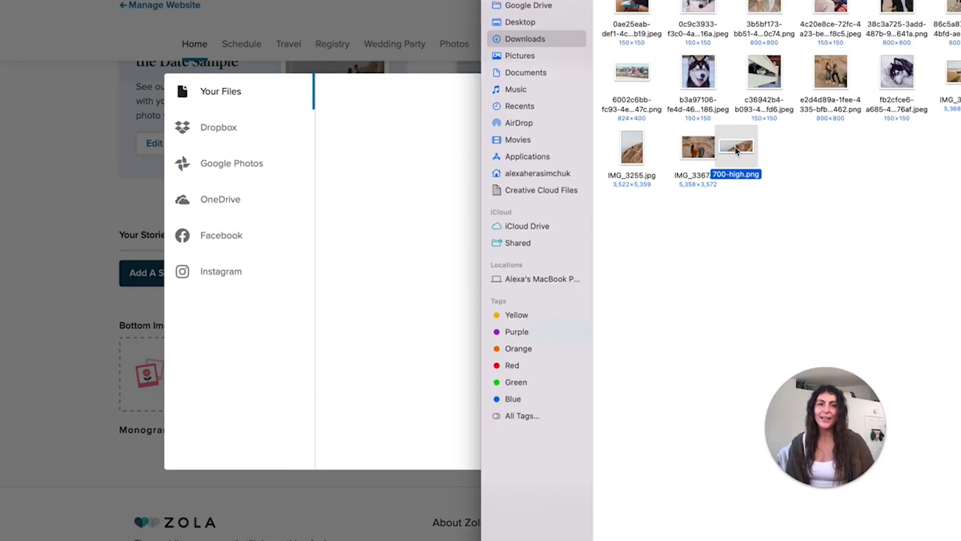
pyautogui.moveTo(698, 146); pyautogui.dragTo(425, 224)
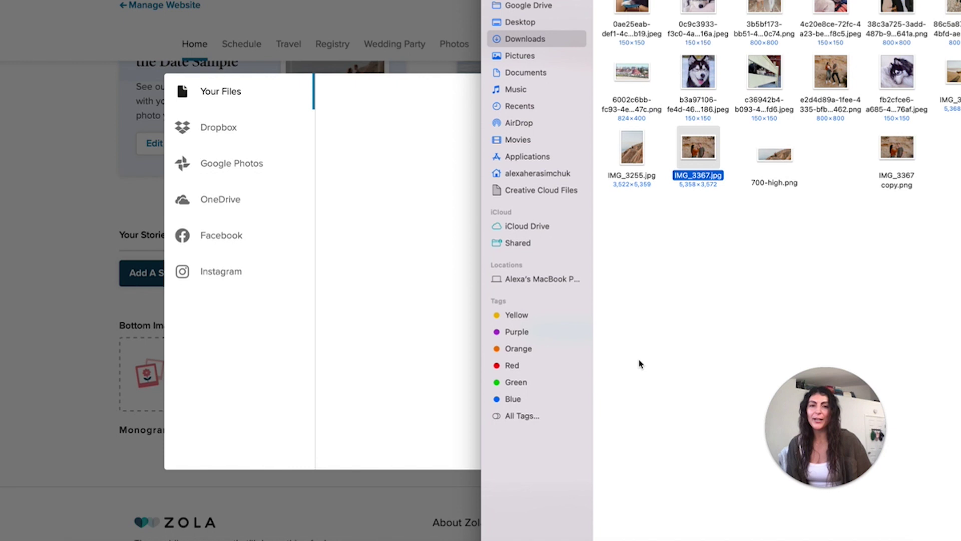
pyautogui.moveTo(903, 146); pyautogui.dragTo(435, 169)
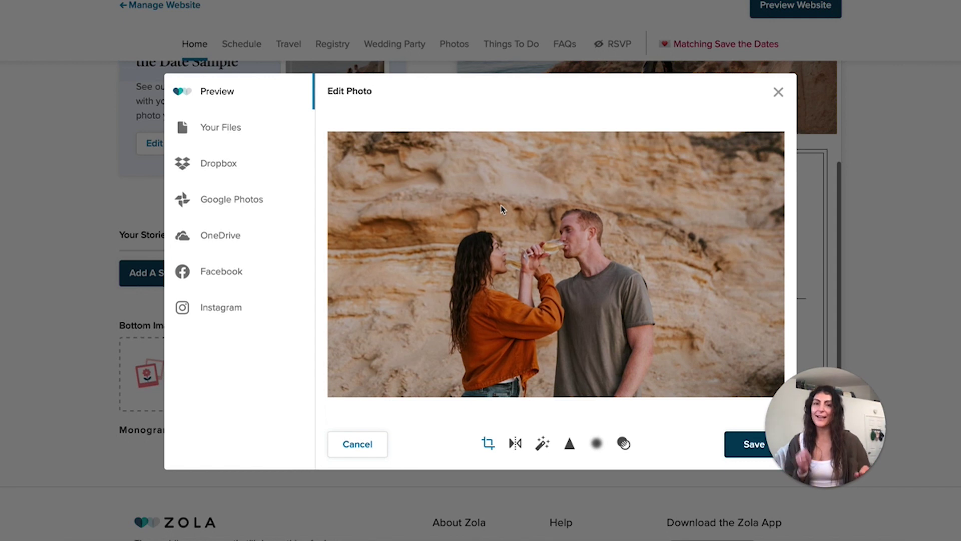
# Crop the bottom image closer around the couple, with the crop area reaching the photo's lower edge, and save it.
pyautogui.click(488, 443)
pyautogui.moveTo(776, 134); pyautogui.dragTo(739, 153)
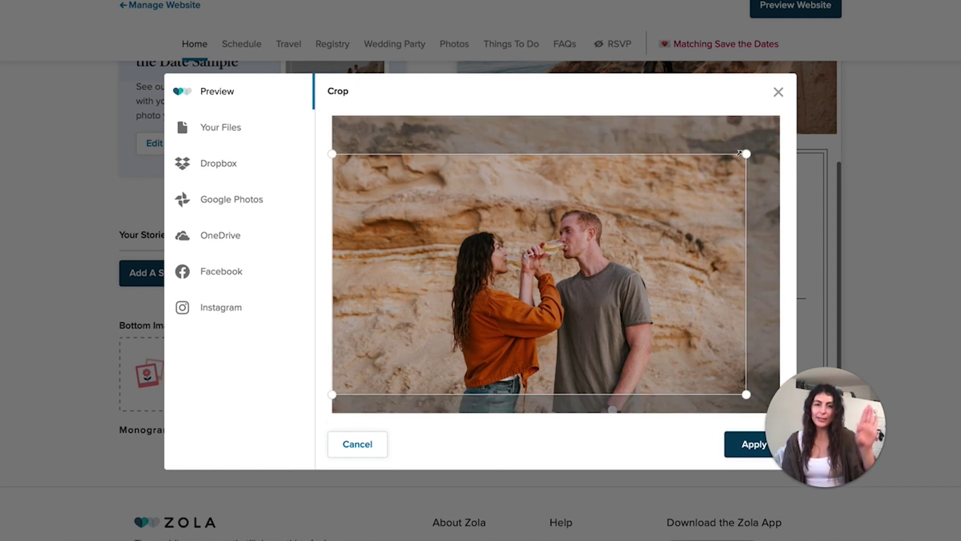
pyautogui.moveTo(740, 153); pyautogui.dragTo(746, 147)
pyautogui.click(745, 444)
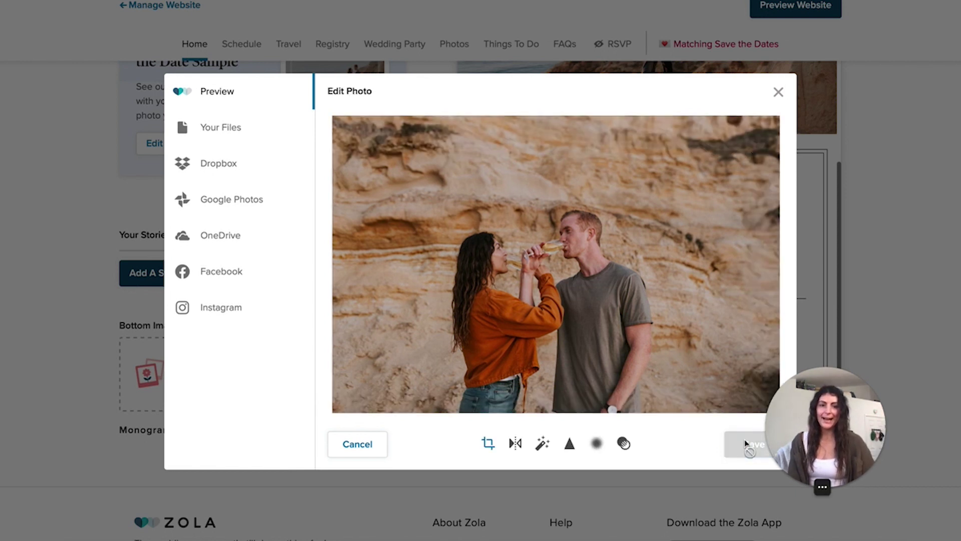
pyautogui.click(489, 444)
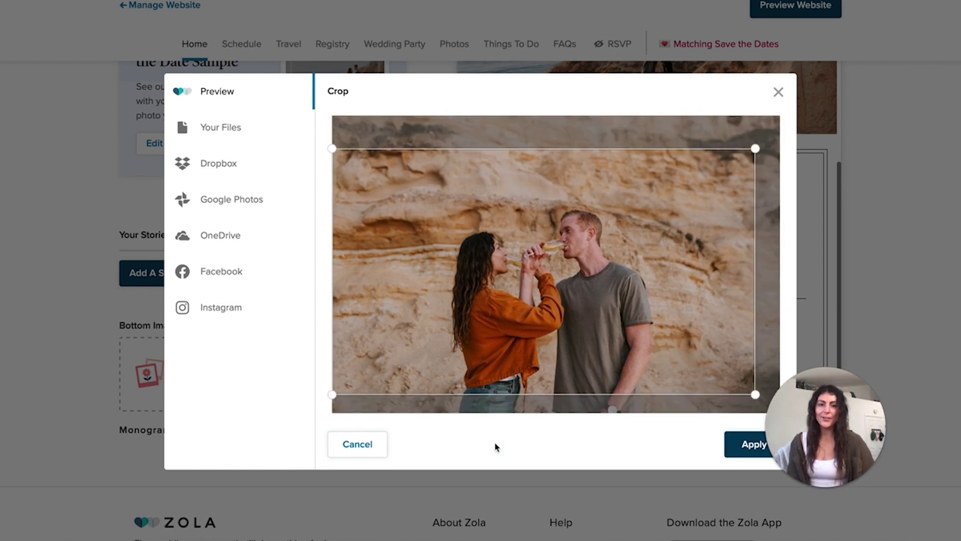
pyautogui.moveTo(587, 290); pyautogui.dragTo(586, 310)
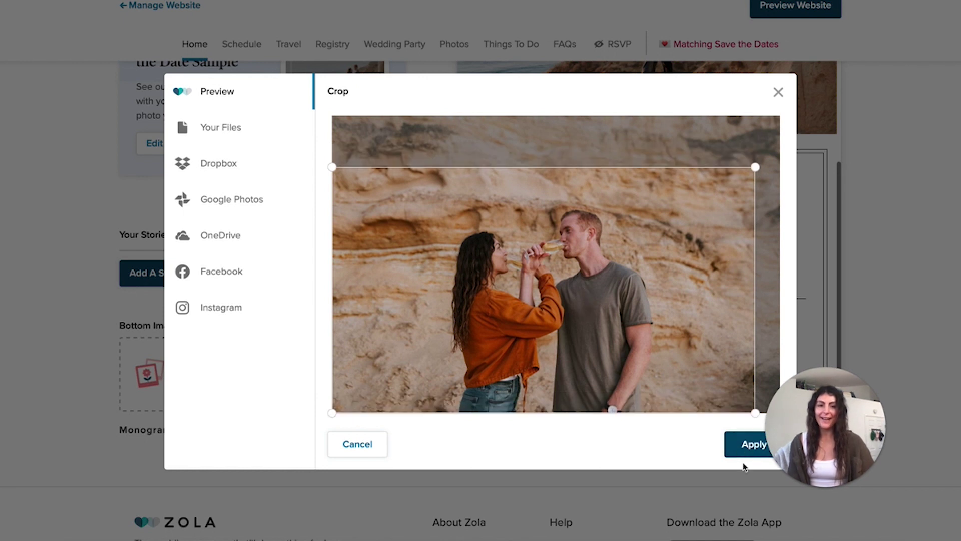
pyautogui.click(745, 444)
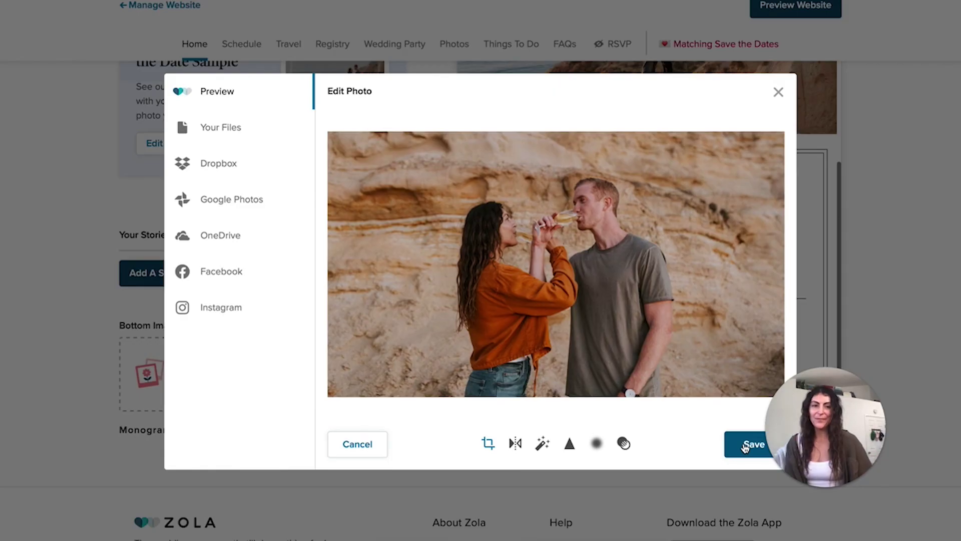
pyautogui.click(745, 444)
# Open the Schedule page and start a new event of type Ceremony.
pyautogui.scroll(-4, 656, 344)
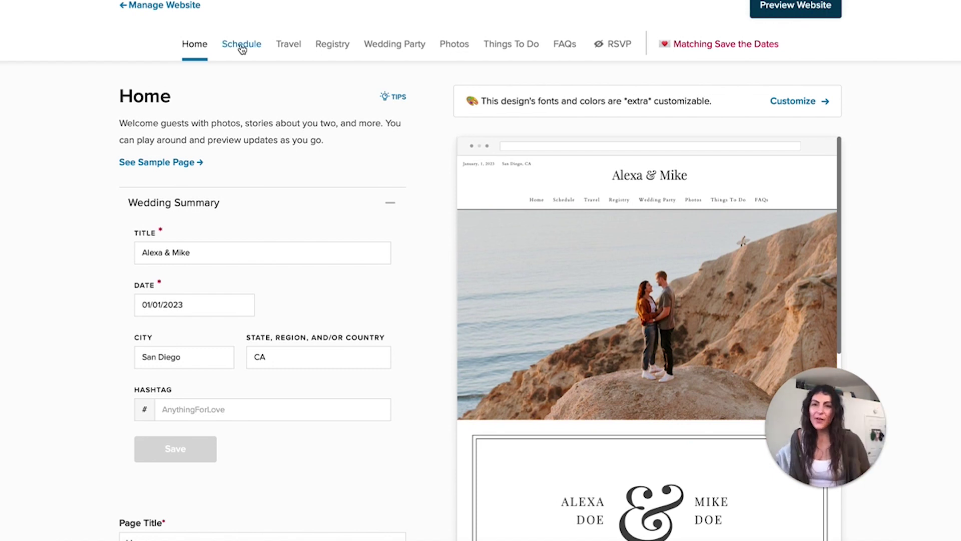
pyautogui.click(241, 45)
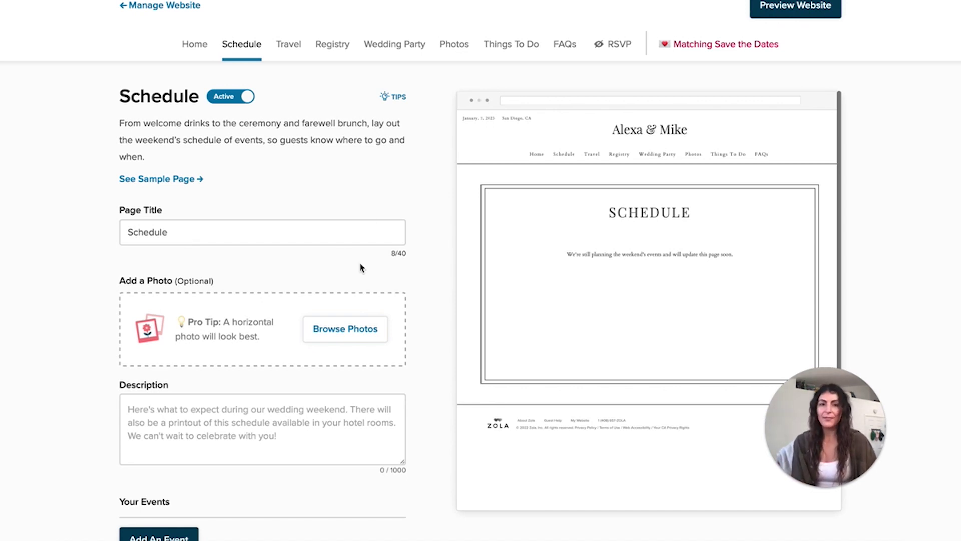
pyautogui.scroll(-1, 361, 268)
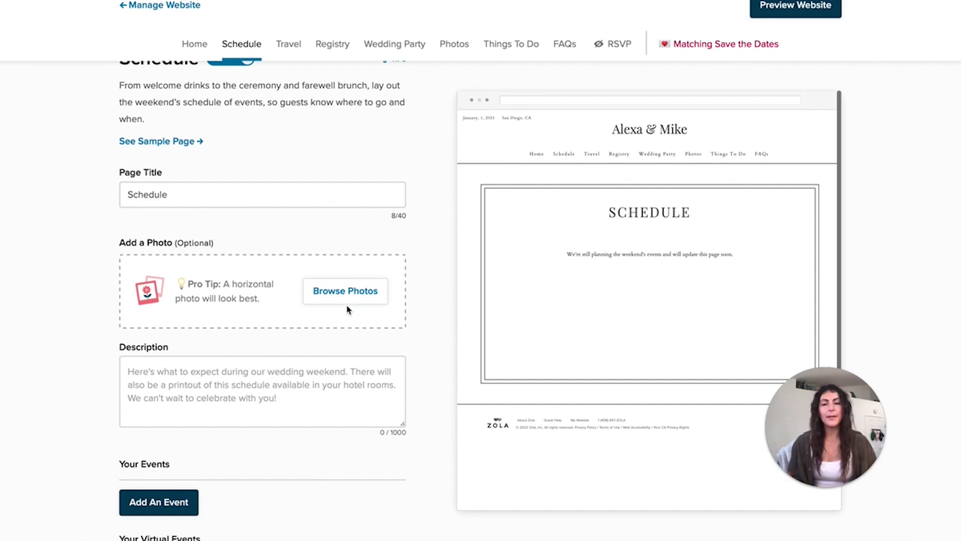
pyautogui.scroll(-2, 349, 310)
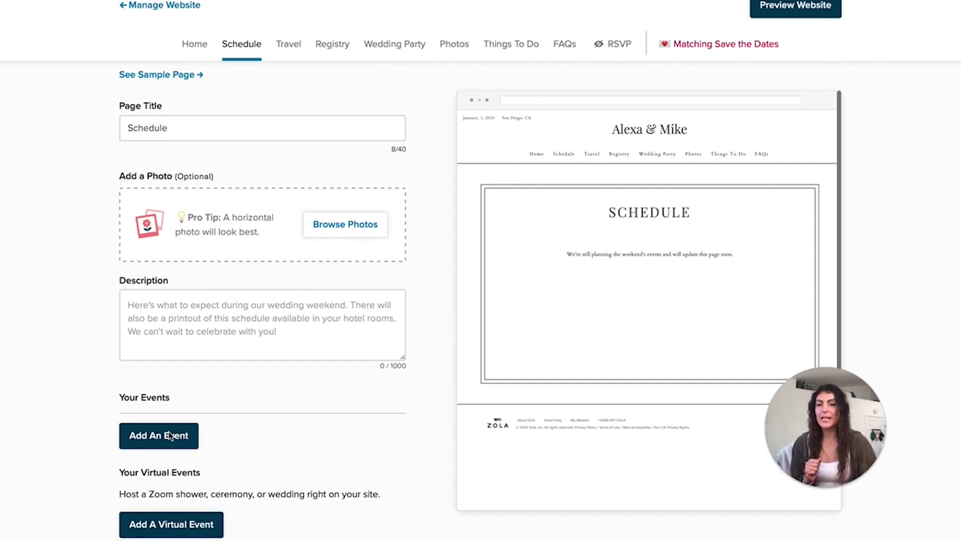
pyautogui.scroll(-1, 160, 439)
pyautogui.click(156, 388)
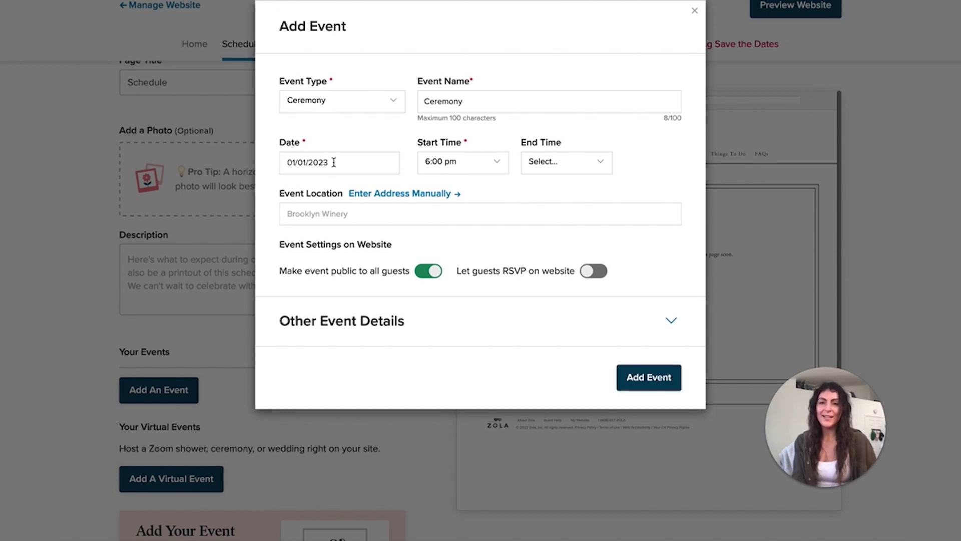
# Set the Ceremony's start time to 3:30 pm and its end time to 4:30 am.
pyautogui.click(455, 165)
pyautogui.scroll(1, 437, 213)
pyautogui.scroll(4, 461, 213)
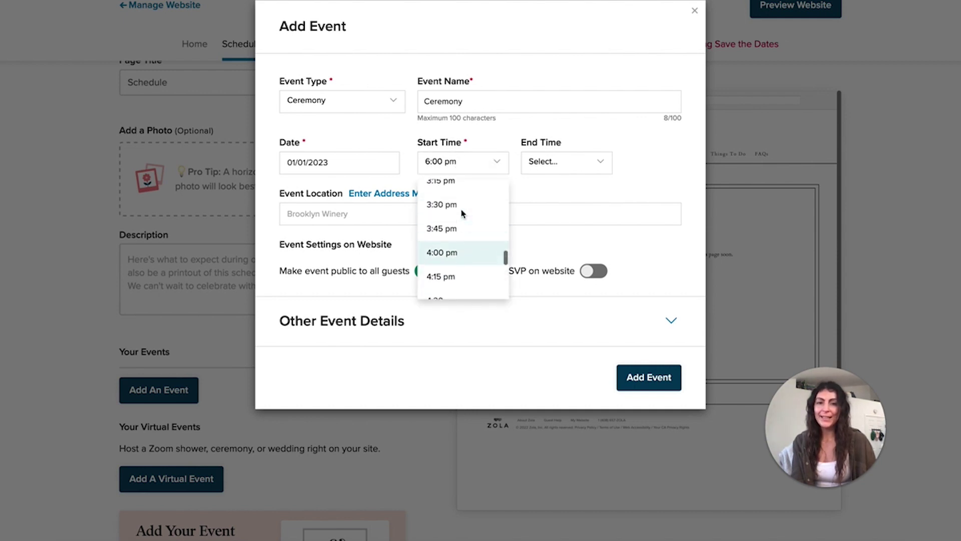
pyautogui.click(498, 194)
pyautogui.click(554, 163)
pyautogui.scroll(-3, 563, 243)
pyautogui.scroll(-6, 565, 246)
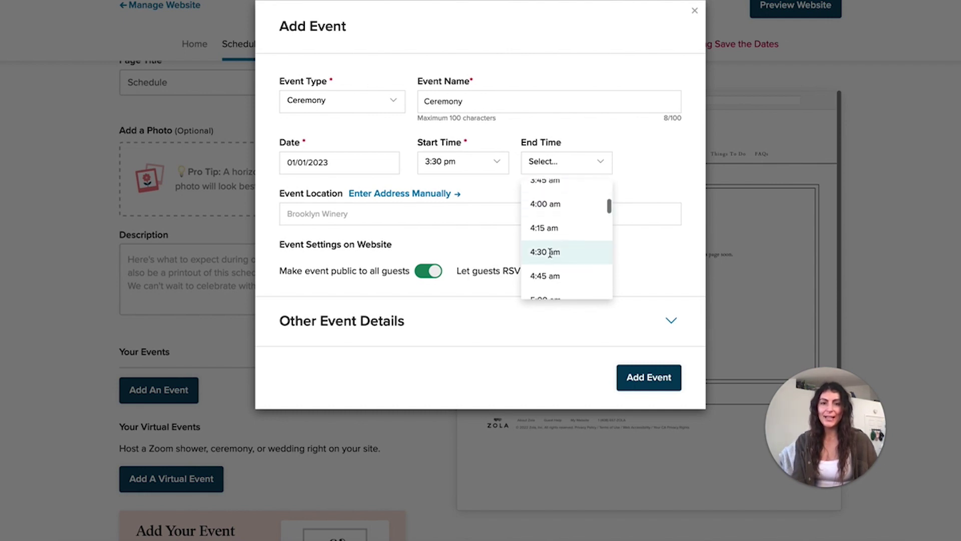
pyautogui.click(547, 251)
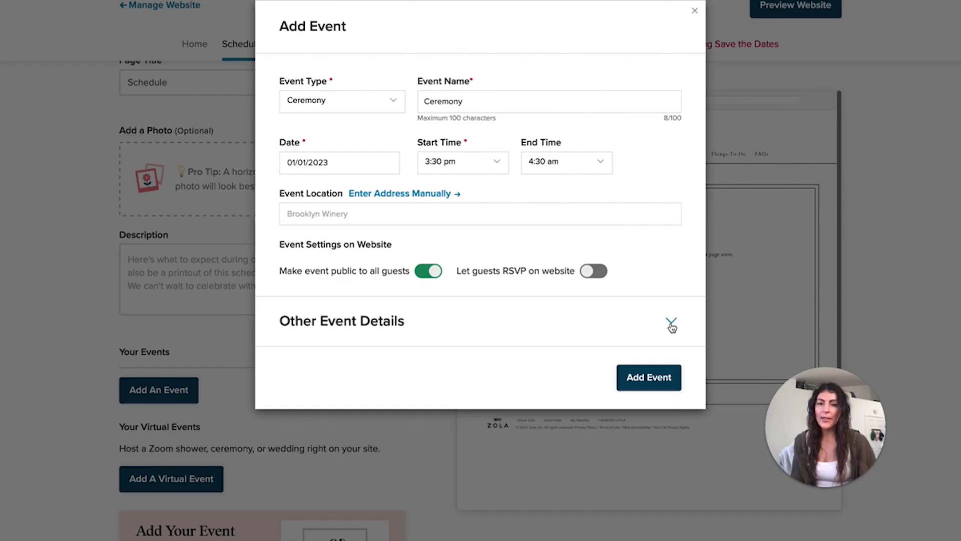
# Look over the optional attire, guest note, meal and RSVP question fields, and add the Ceremony to the schedule.
pyautogui.click(671, 323)
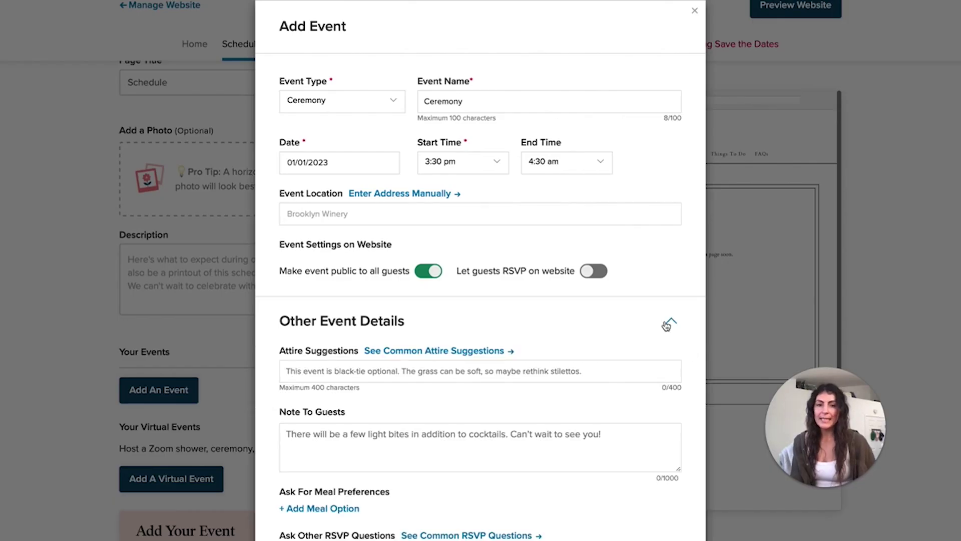
pyautogui.scroll(-1, 649, 318)
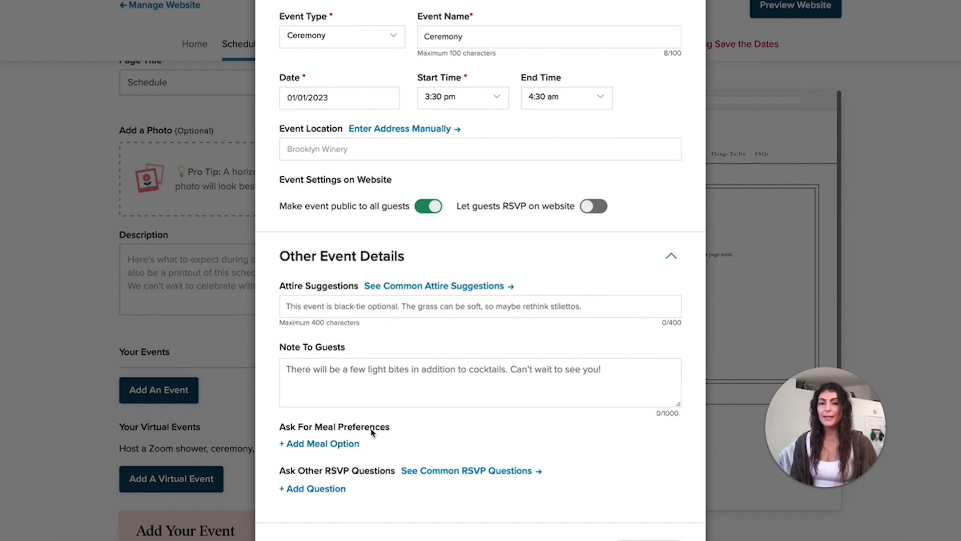
pyautogui.scroll(-1, 521, 440)
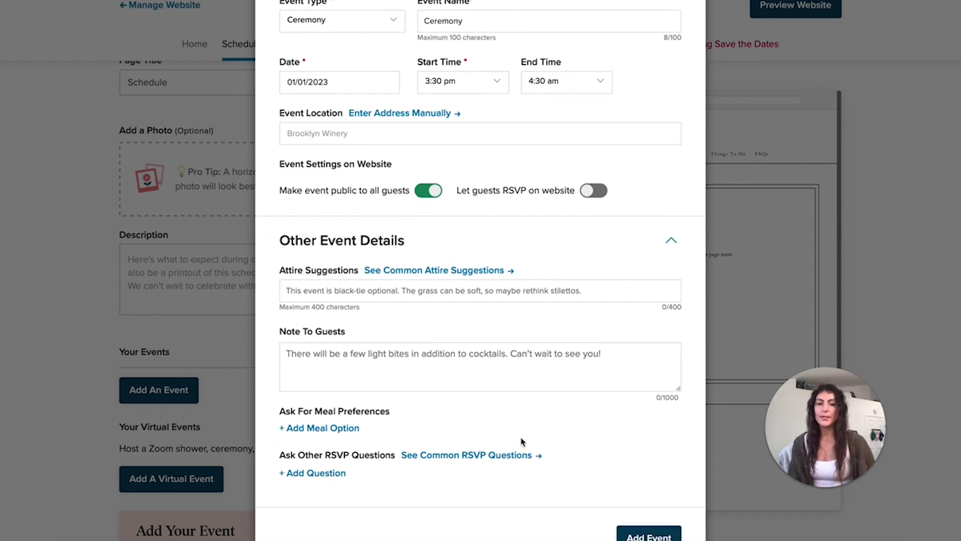
pyautogui.click(662, 210)
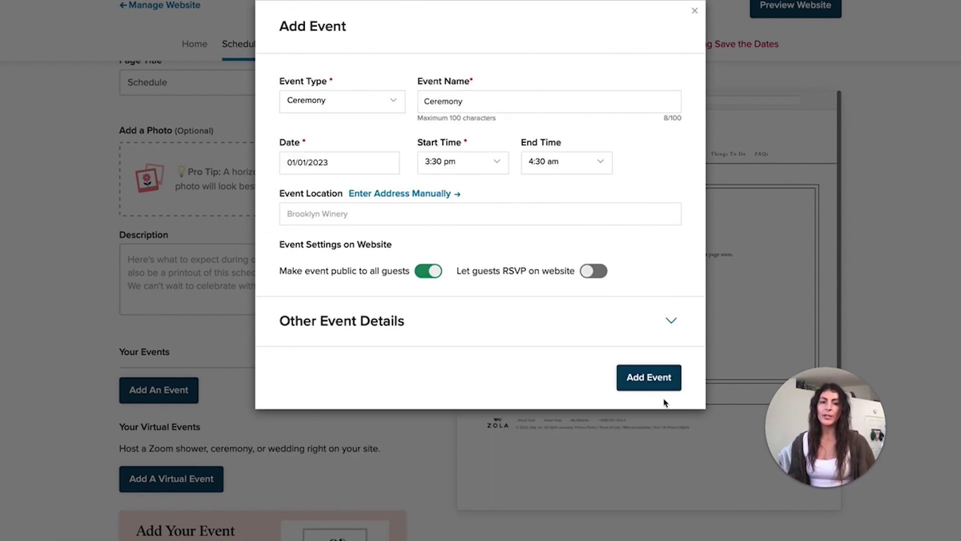
pyautogui.click(650, 377)
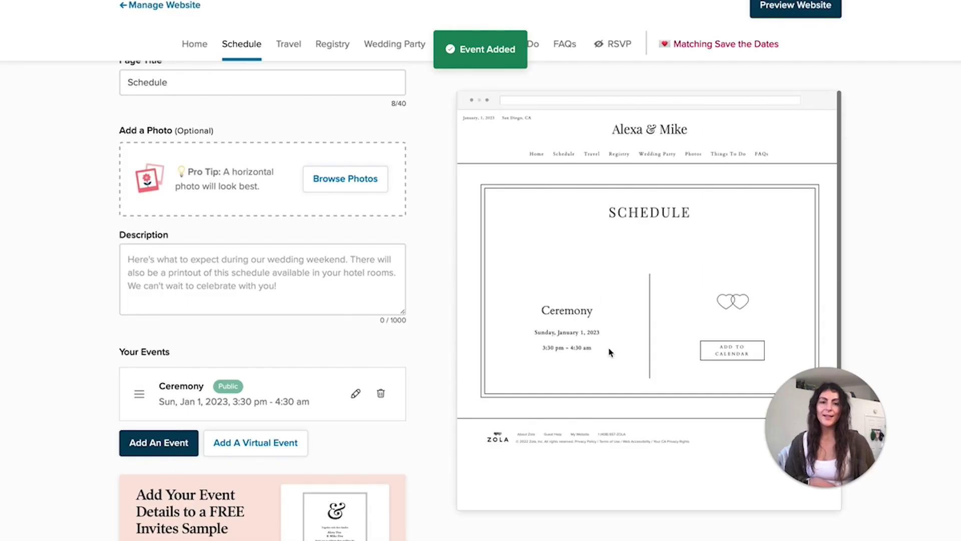
# Start another schedule event of type Other and name it "Cocktail hour".
pyautogui.click(159, 443)
pyautogui.click(370, 102)
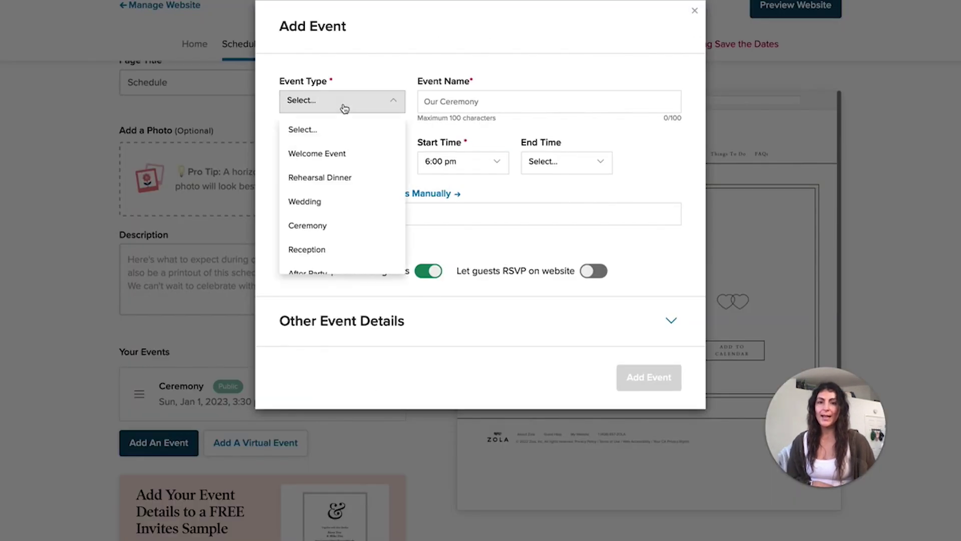
pyautogui.scroll(-2, 350, 209)
pyautogui.click(334, 261)
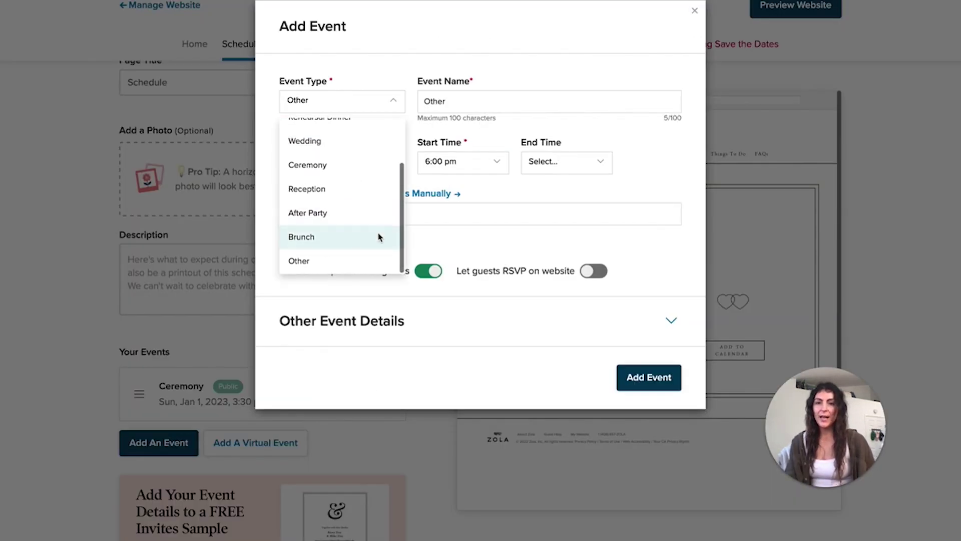
pyautogui.doubleClick(465, 97)
pyautogui.write('Cocktail hour')
# Set the Cocktail hour to run from 4:30 pm to 5:30 pm and add it to the schedule.
pyautogui.click(450, 162)
pyautogui.scroll(2, 449, 241)
pyautogui.scroll(1, 459, 206)
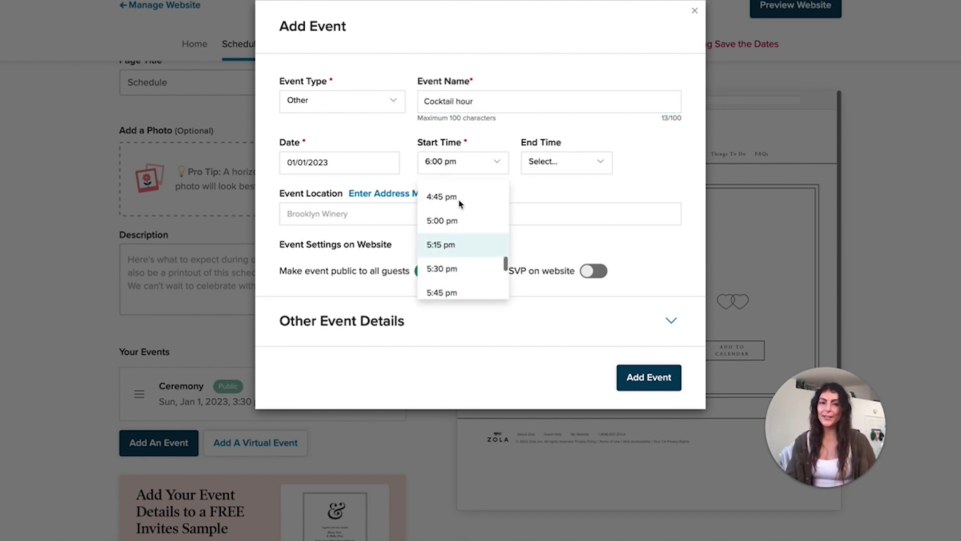
pyautogui.scroll(1, 452, 217)
pyautogui.click(642, 387)
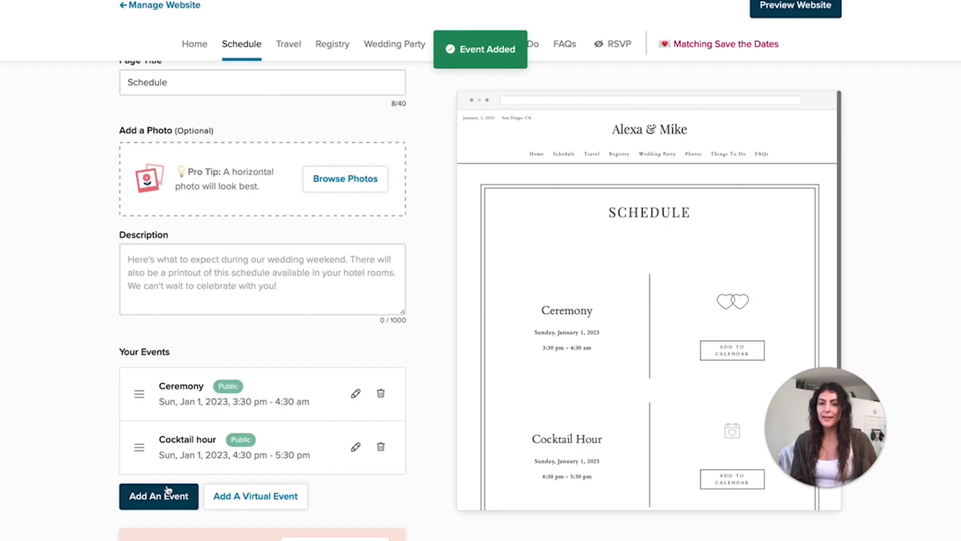
# Start a third schedule event and set its type to Reception.
pyautogui.click(160, 497)
pyautogui.click(358, 115)
pyautogui.scroll(-3, 322, 188)
pyautogui.scroll(1, 320, 200)
pyautogui.click(320, 200)
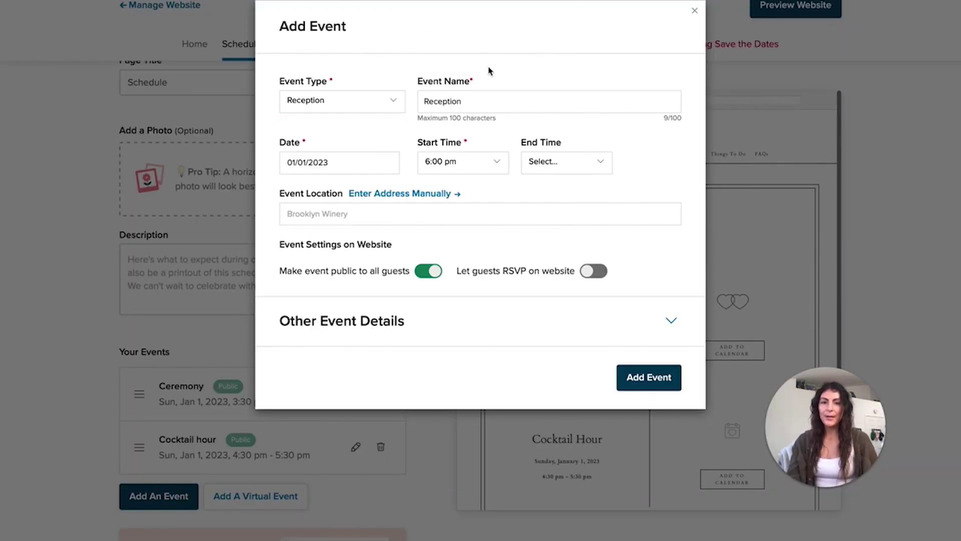
# Set the Reception to run from 5:30 pm to 11:00 pm, add it and check the events in the schedule preview.
pyautogui.click(474, 169)
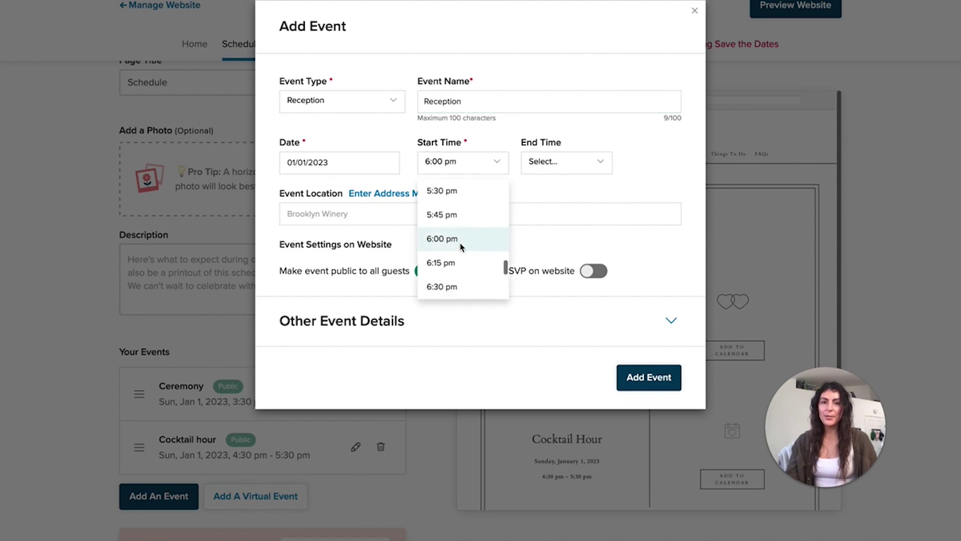
pyautogui.scroll(1, 460, 243)
pyautogui.click(449, 218)
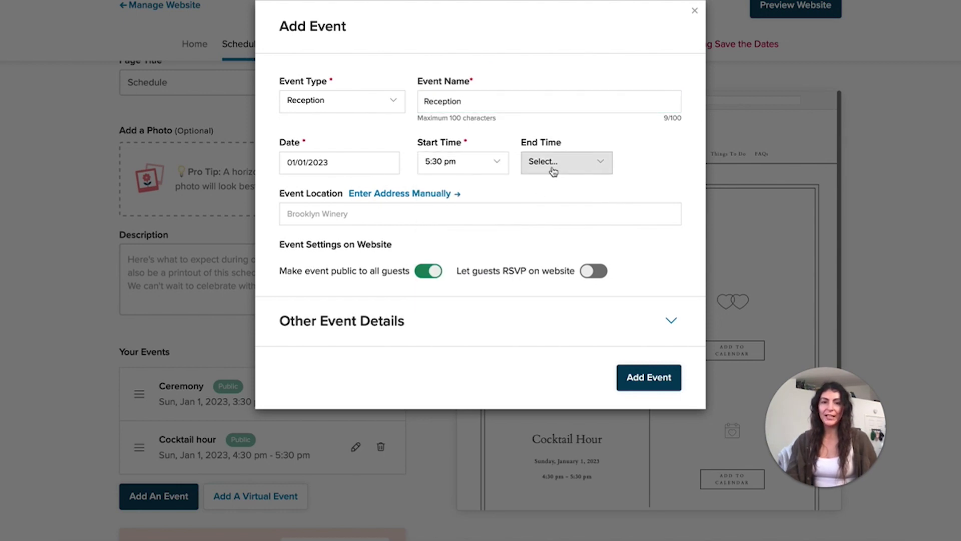
pyautogui.click(549, 168)
pyautogui.scroll(-10, 550, 270)
pyautogui.scroll(-12, 554, 282)
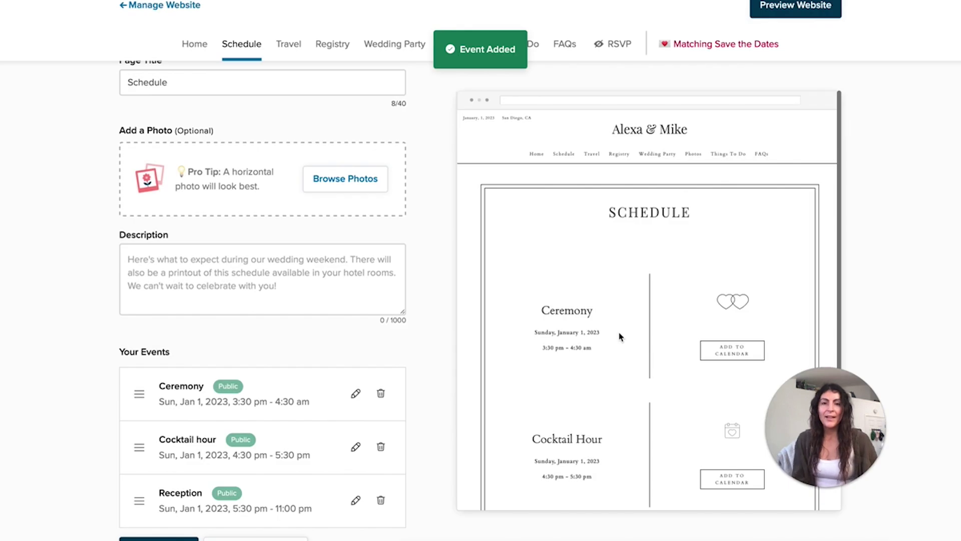
pyautogui.scroll(-4, 619, 337)
pyautogui.scroll(3, 619, 337)
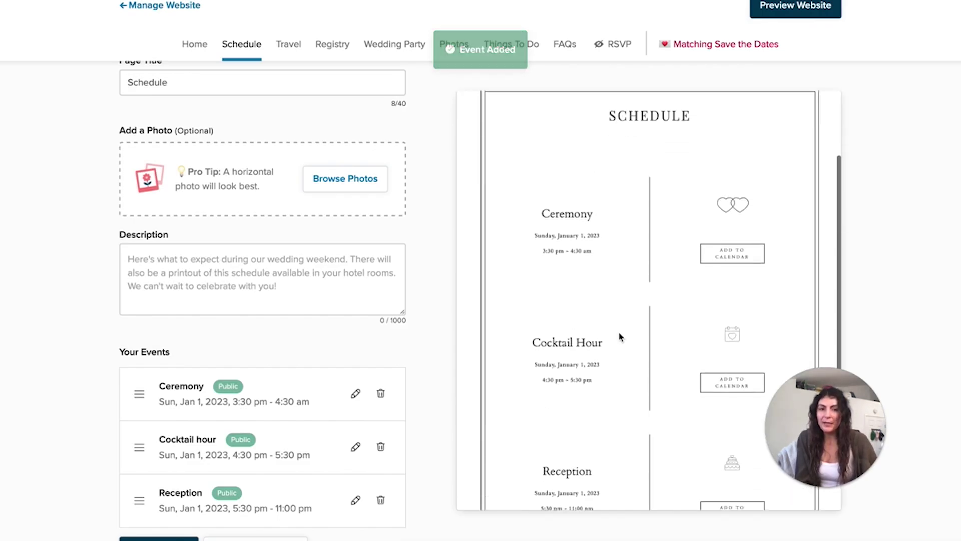
pyautogui.scroll(2, 619, 336)
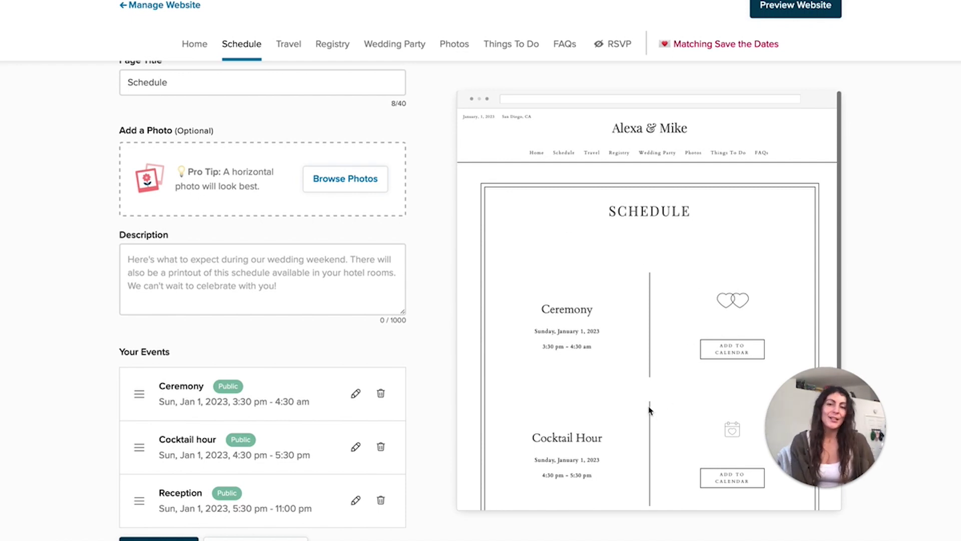
pyautogui.scroll(-4, 650, 372)
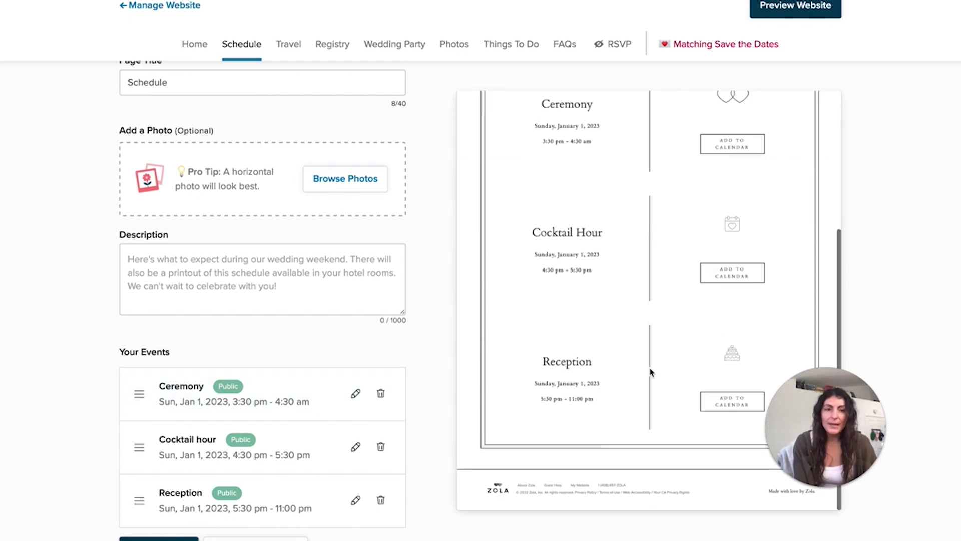
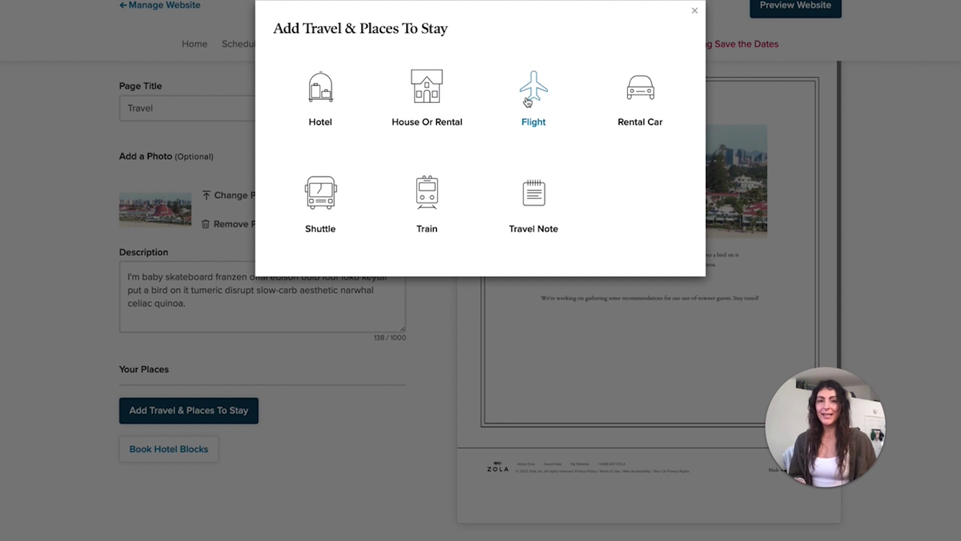
# Add a flight named "San Diego airport" with a note to guests starting "Fixie copper mug roof party" and check it in the travel preview.
pyautogui.write('n Diego aiport')
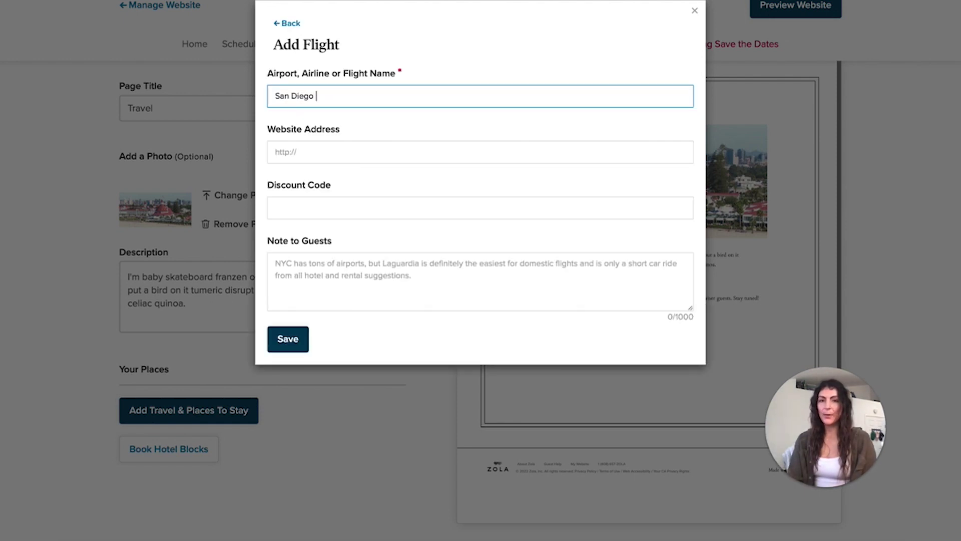
pyautogui.click(395, 68)
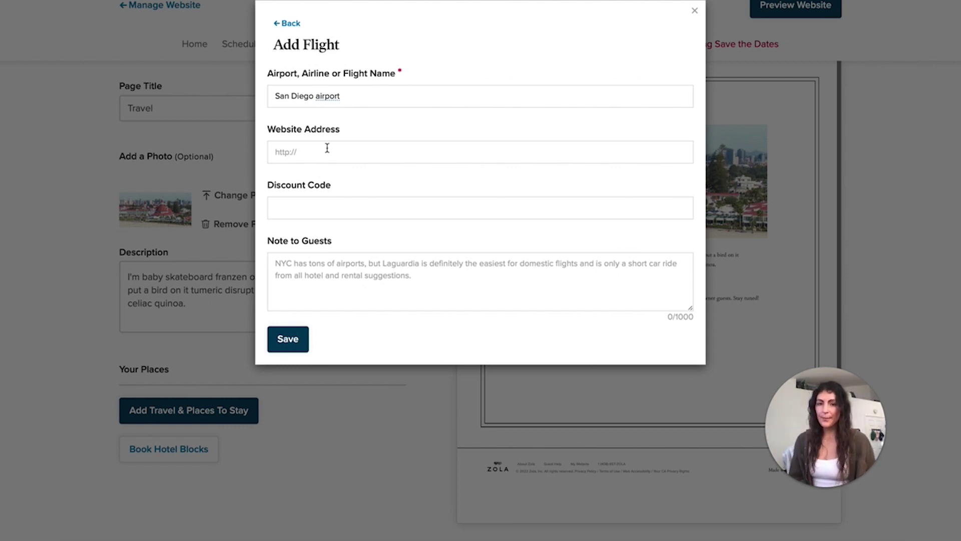
pyautogui.click(327, 269)
pyautogui.write('Fixie copper mug roof party plaid viral cronut vape health goth master cleanse raclette man bun occupy skateboard.')
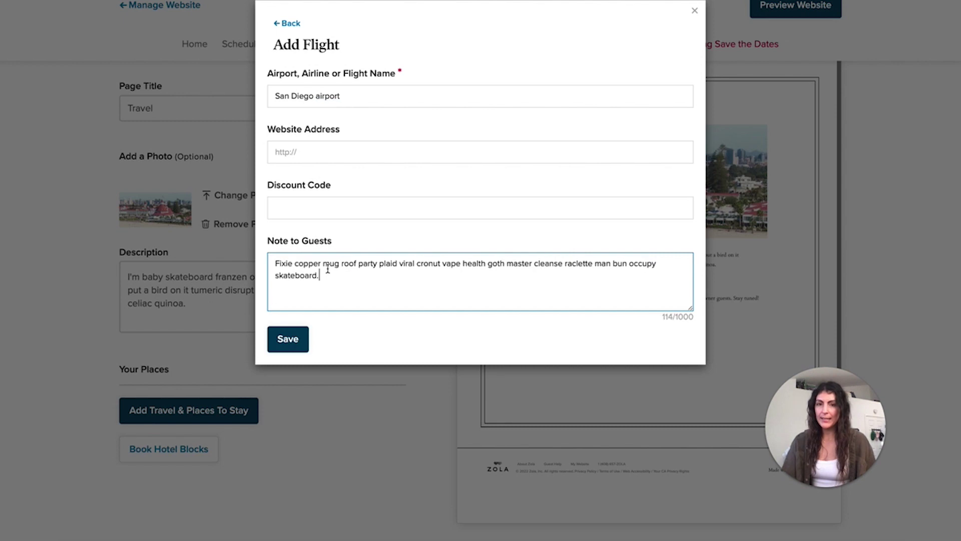
pyautogui.click(296, 340)
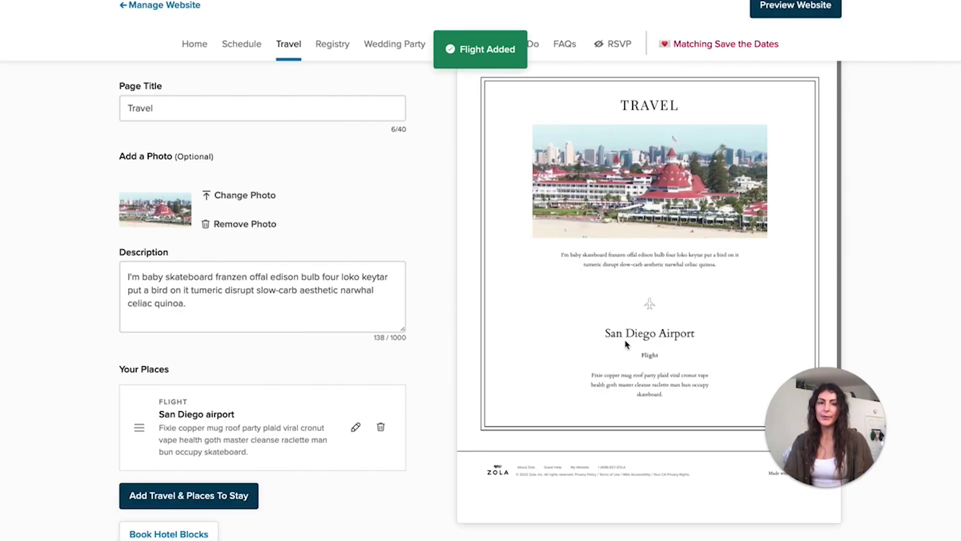
pyautogui.scroll(-2, 644, 361)
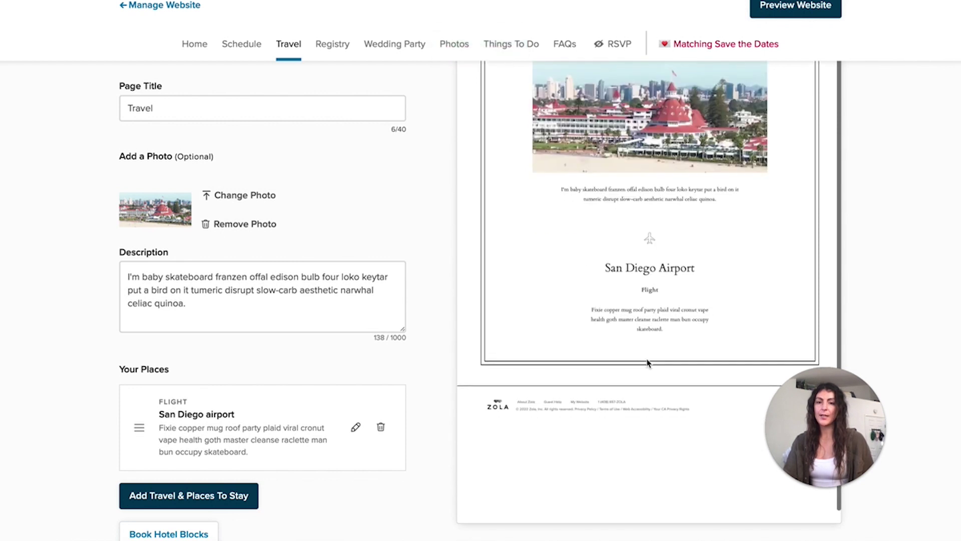
# Start a hotel entry on the travel page using the suggested Hotel del Coronado, Curio Collection by Hilton.
pyautogui.click(157, 507)
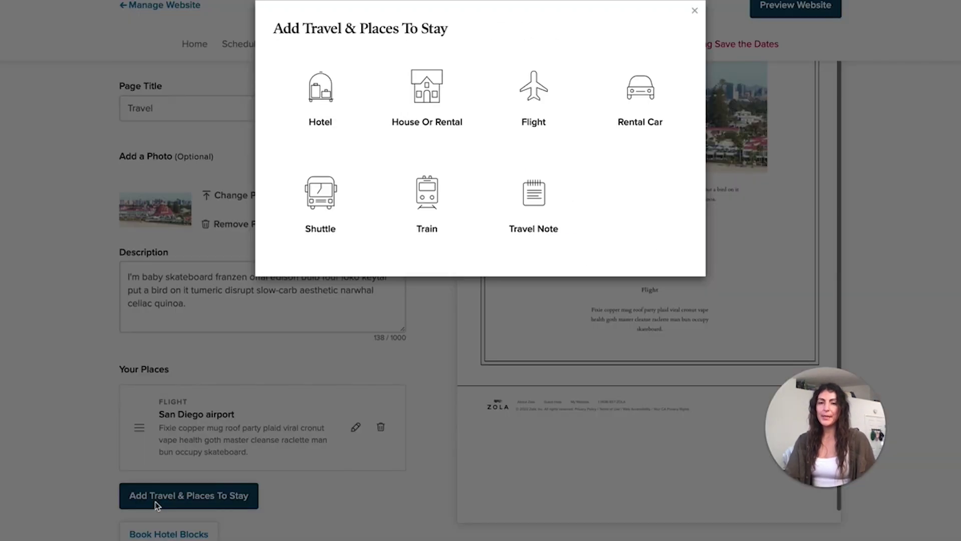
pyautogui.click(328, 106)
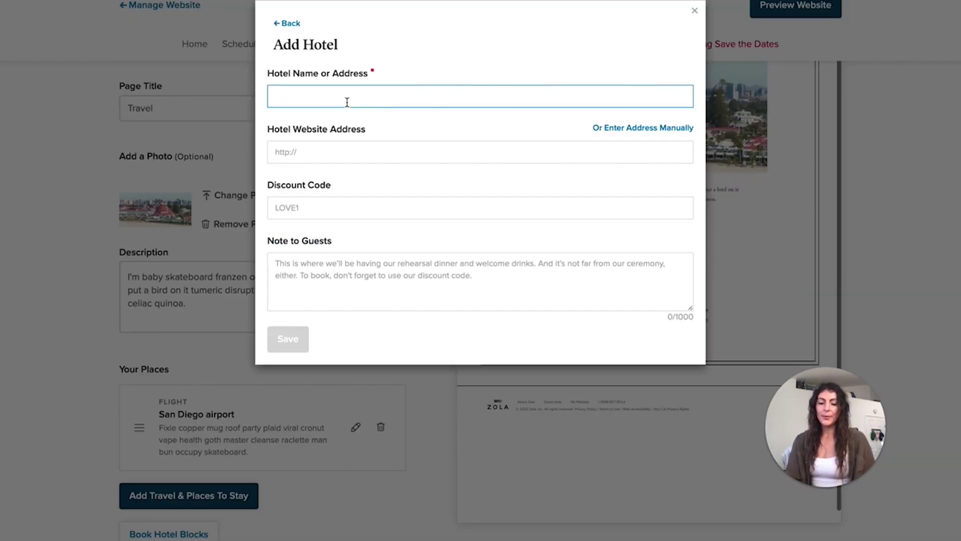
pyautogui.write('Hotel del')
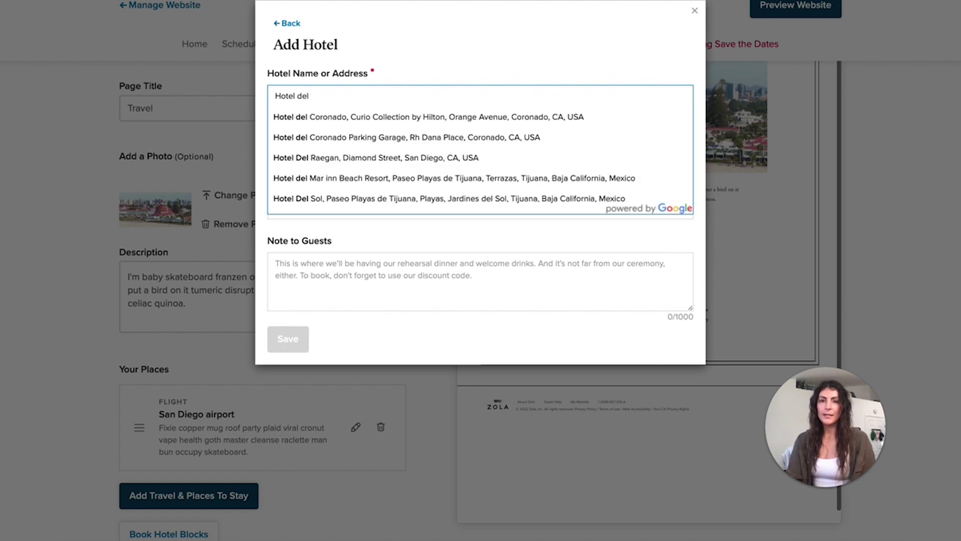
pyautogui.click(353, 120)
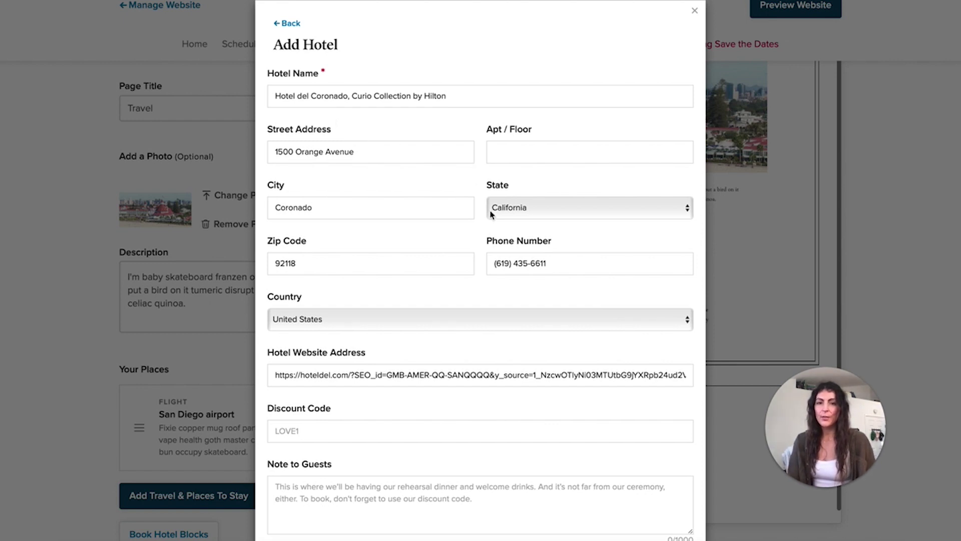
# Clear the phone number from the new hotel entry and save the hotel.
pyautogui.click(516, 263)
pyautogui.hotkey('ctrl', 'a')
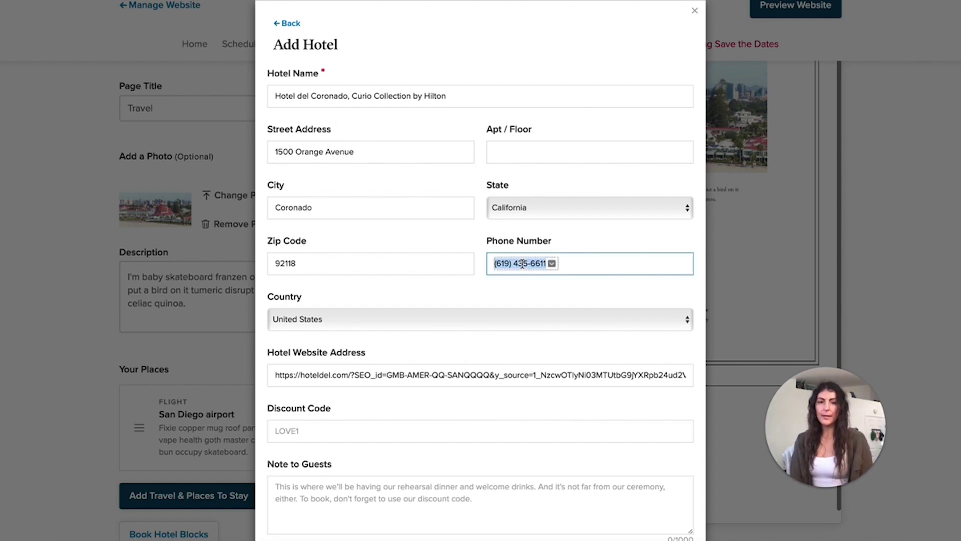
pyautogui.press('BackSpace')
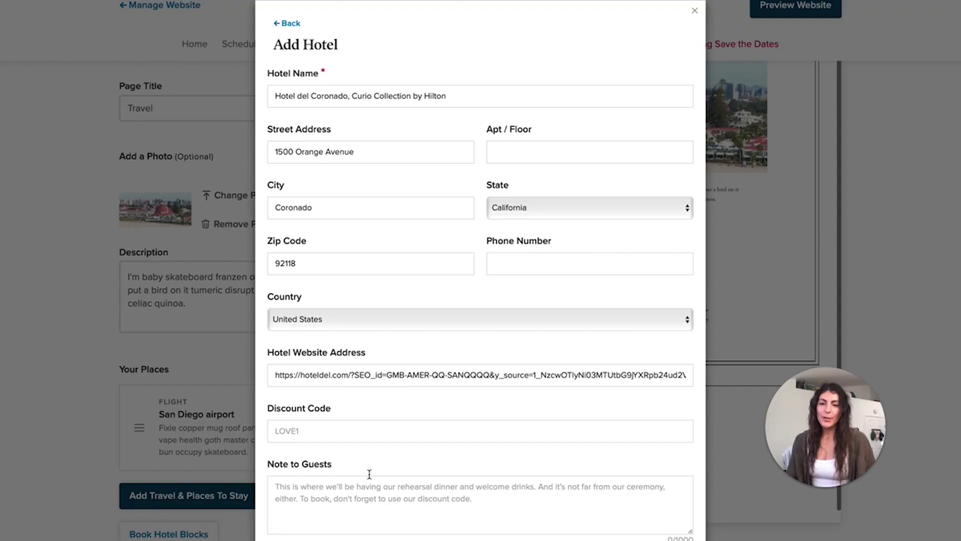
pyautogui.scroll(-2, 375, 472)
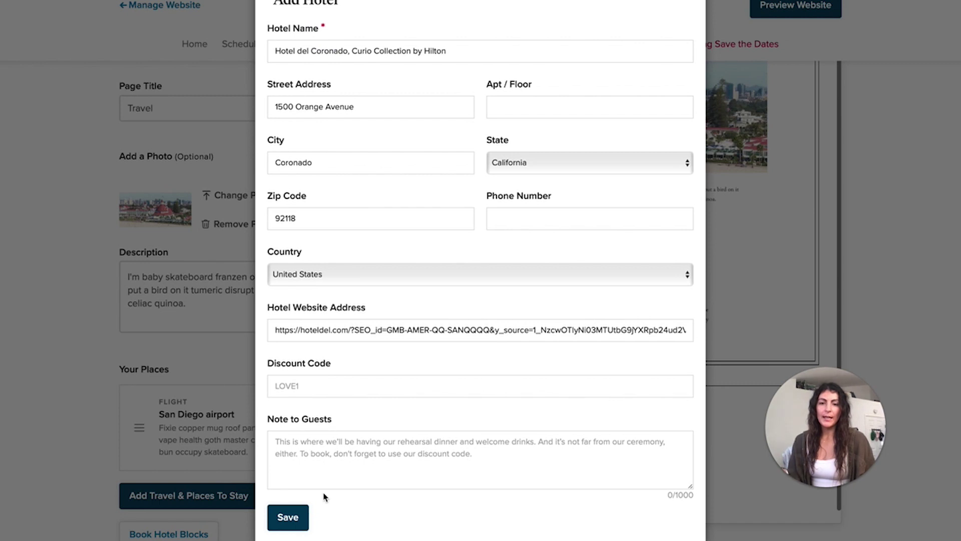
pyautogui.click(296, 515)
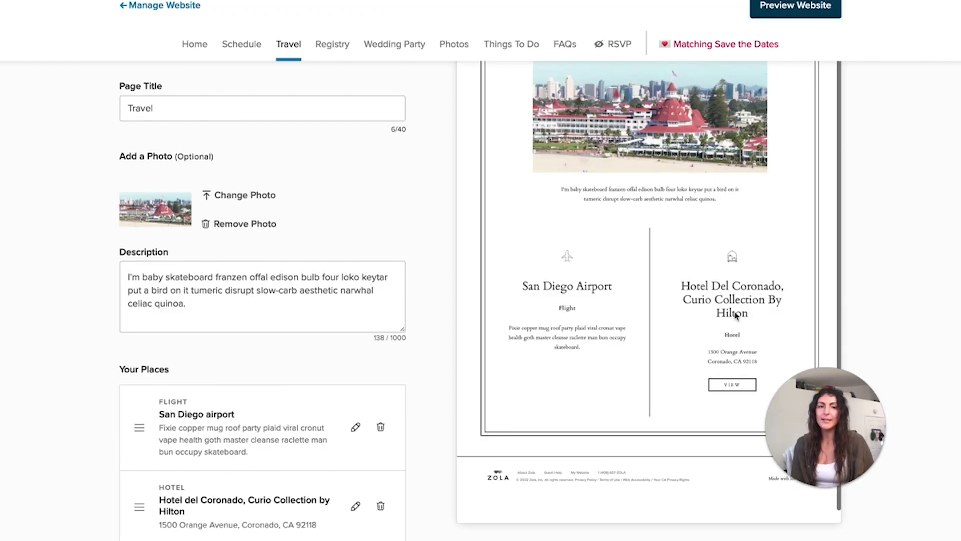
# Shorten the saved hotel's name to "Hotel del Coronado" and save the change.
pyautogui.click(356, 507)
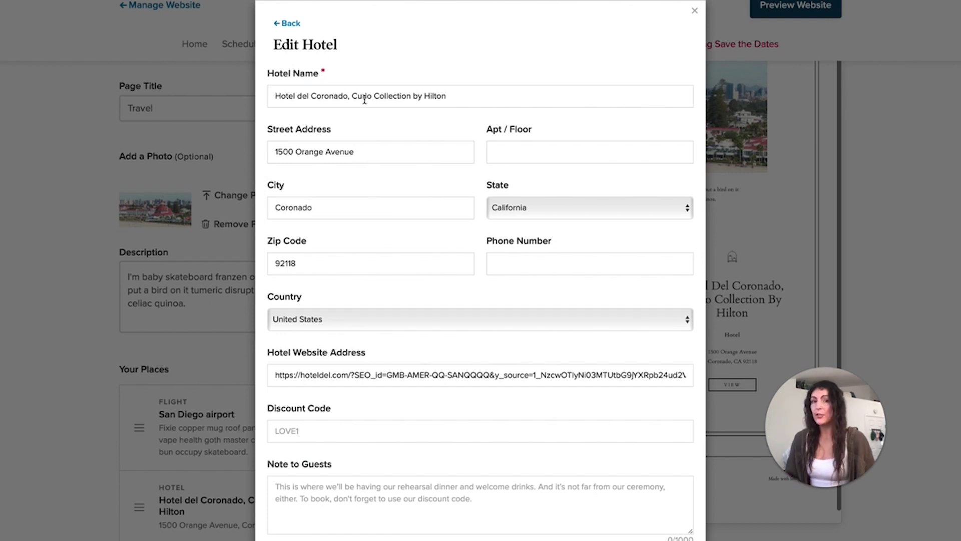
pyautogui.moveTo(351, 95); pyautogui.dragTo(476, 94)
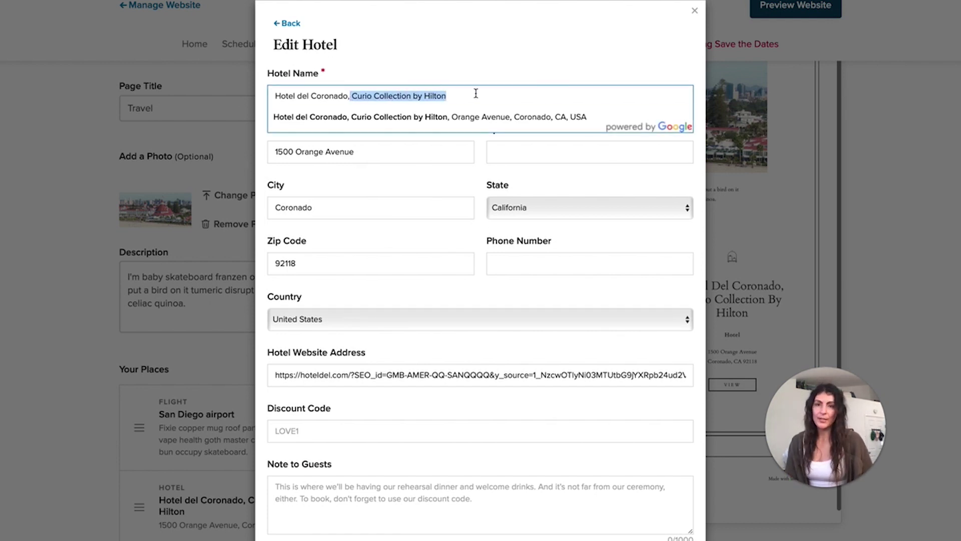
pyautogui.press('BackSpace')
pyautogui.press('BackSpace')
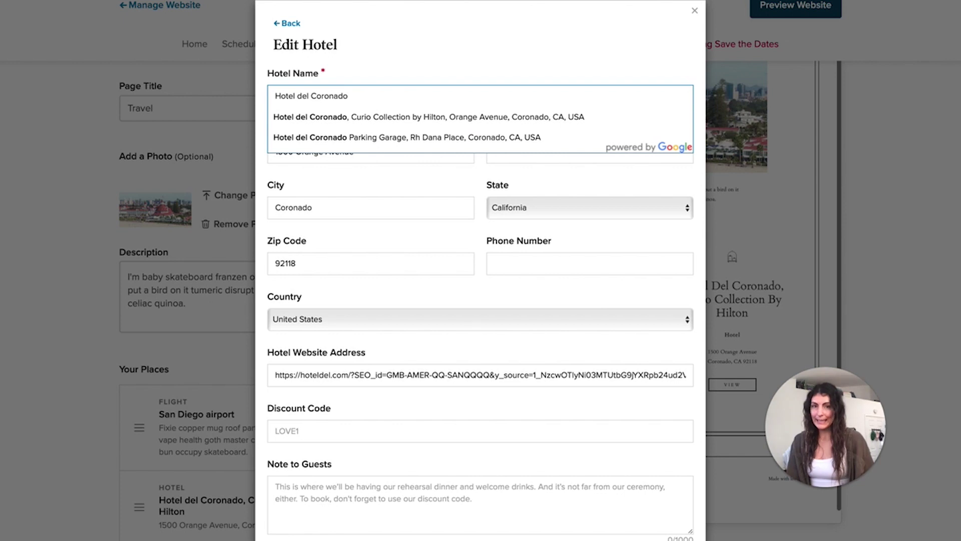
pyautogui.click(456, 59)
pyautogui.scroll(-1, 323, 415)
pyautogui.click(288, 535)
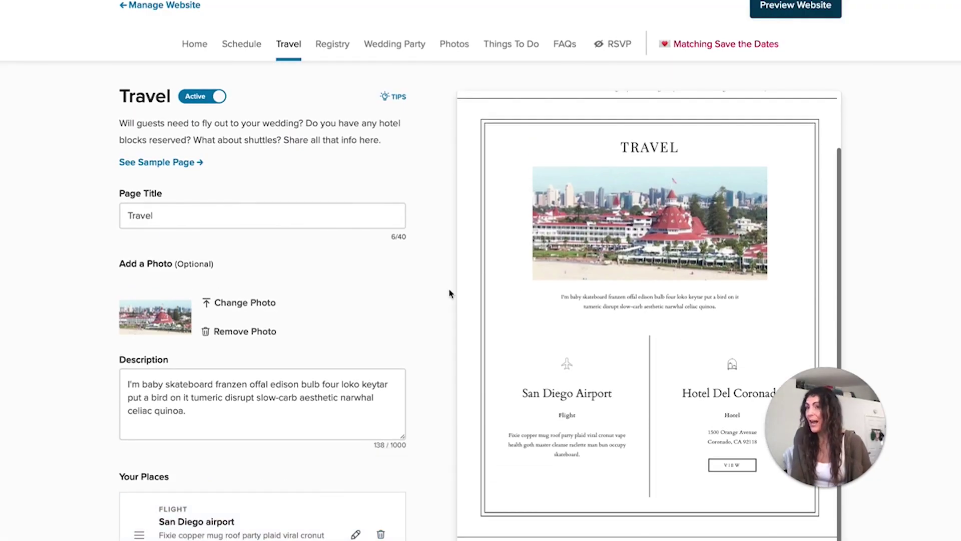
# Look at the Registry page, then preview the website, review its Home page and open its registry link.
pyautogui.click(334, 45)
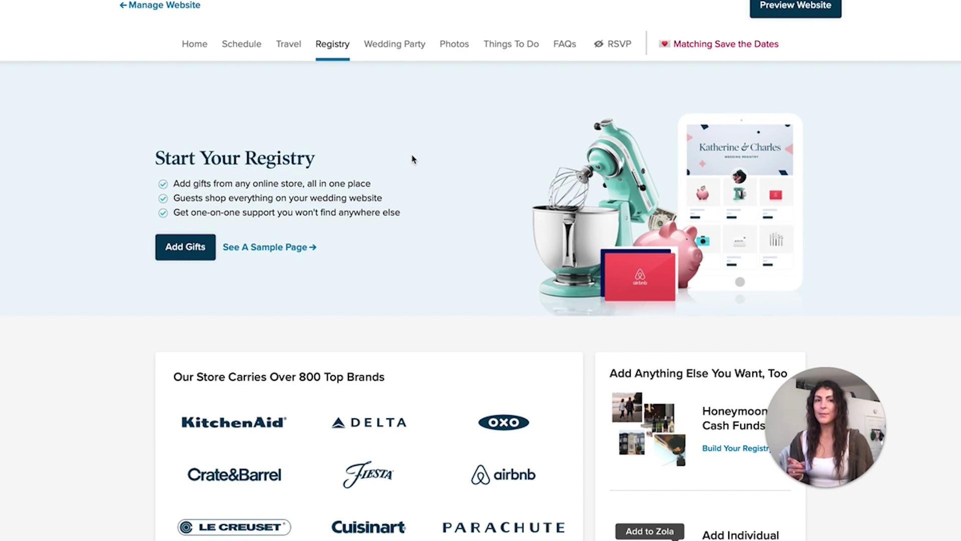
pyautogui.click(798, 6)
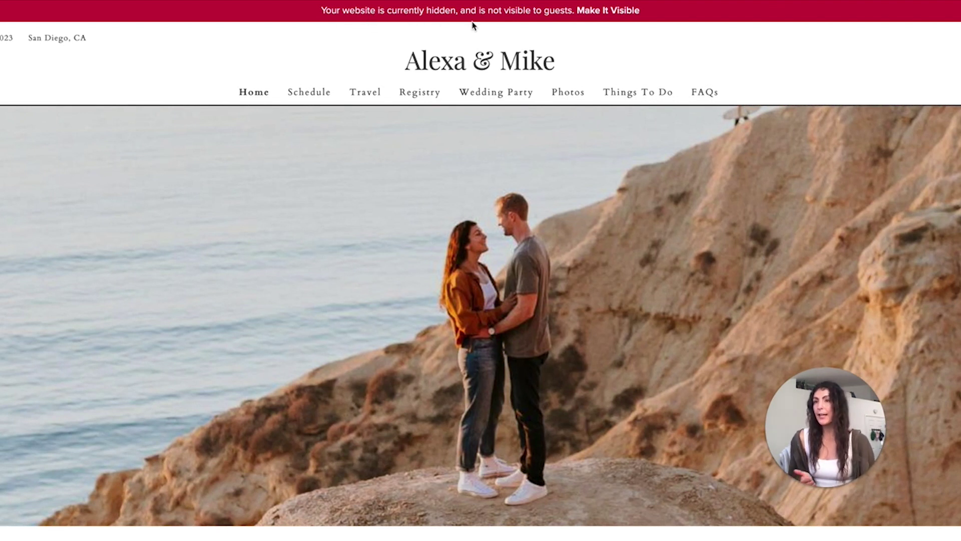
pyautogui.scroll(-10, 467, 90)
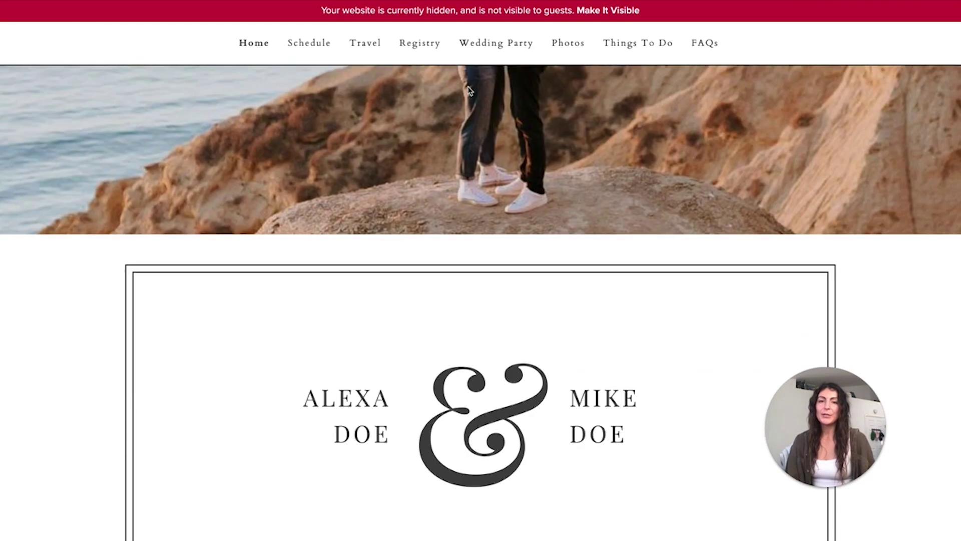
pyautogui.scroll(-10, 469, 90)
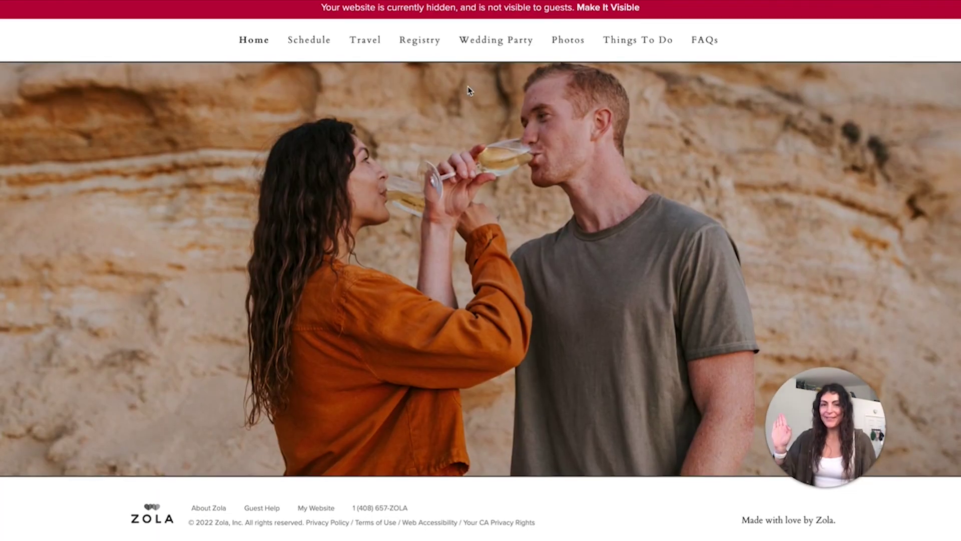
pyautogui.scroll(10, 468, 89)
pyautogui.scroll(10, 468, 89)
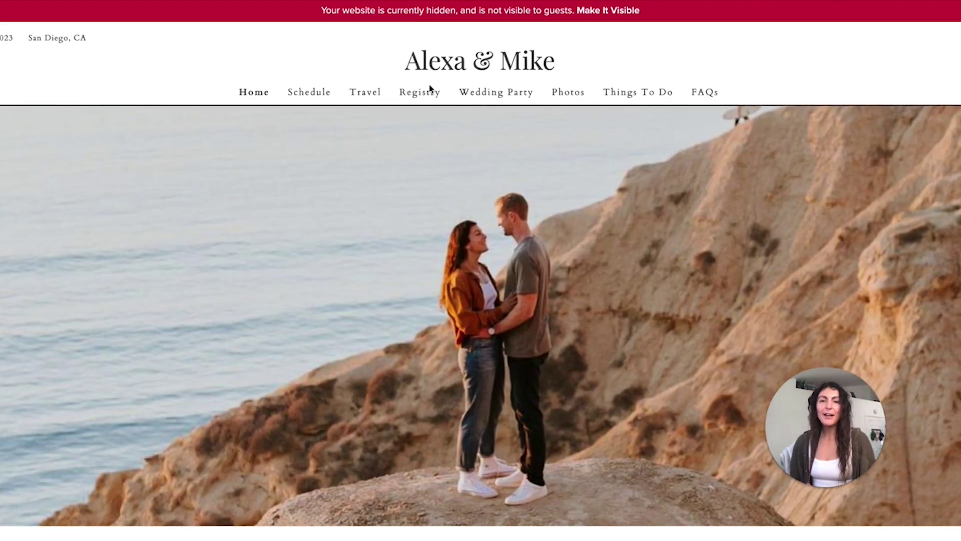
pyautogui.click(422, 93)
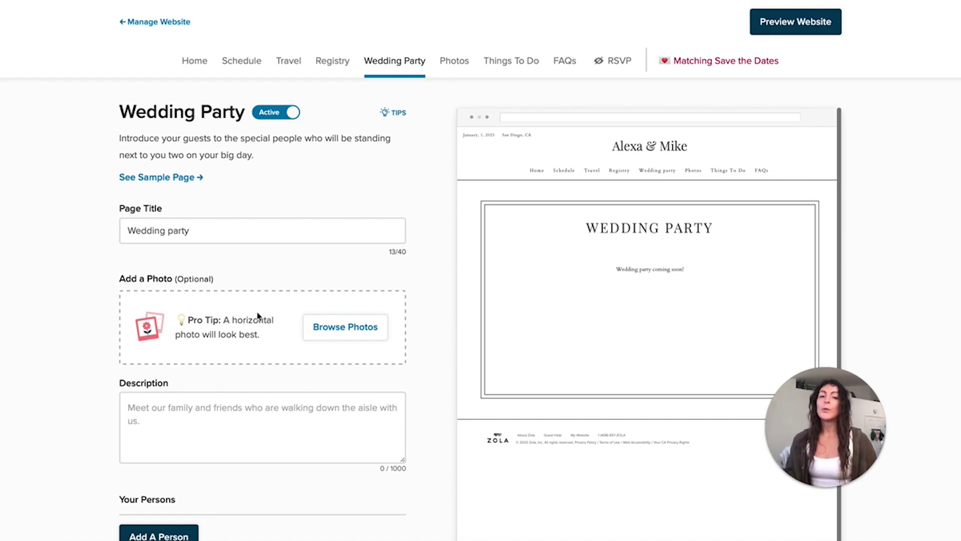
# Start a new person on the Wedding Party page, enter the member's name and set the role to Maid of Honor.
pyautogui.scroll(-2, 258, 315)
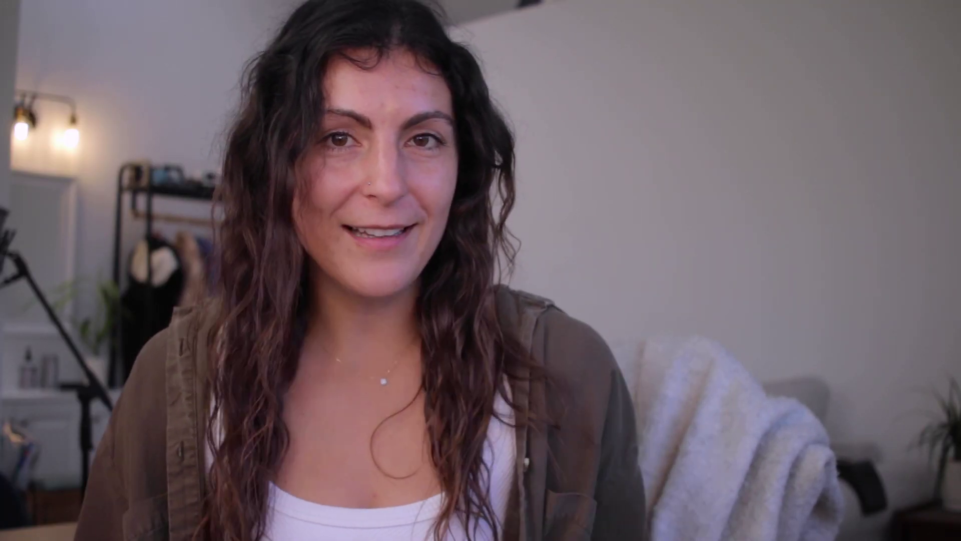
pyautogui.click(186, 467)
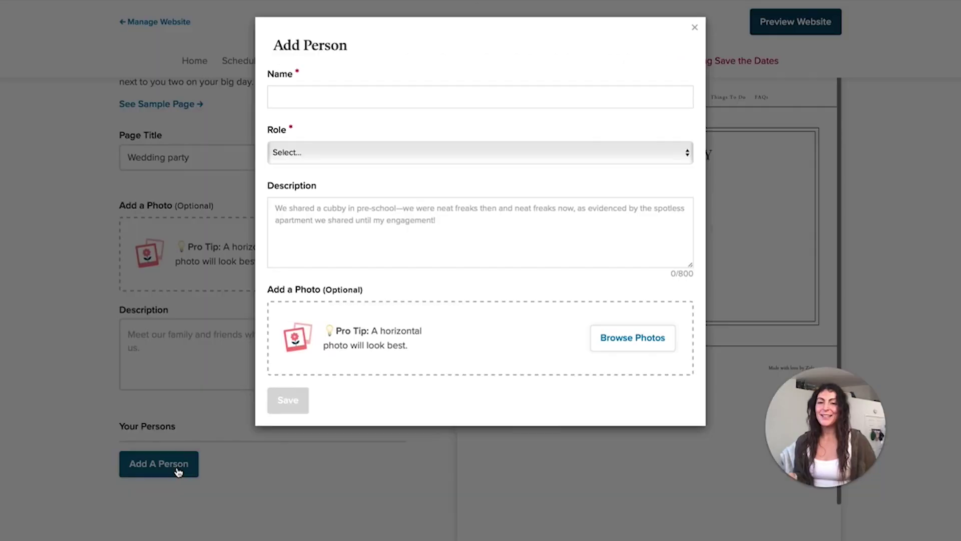
pyautogui.click(316, 95)
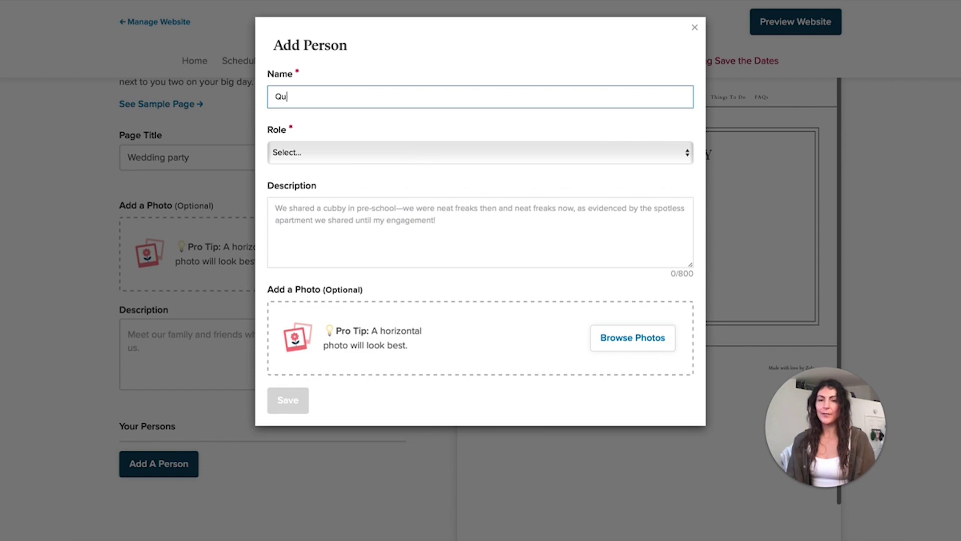
pyautogui.click(348, 152)
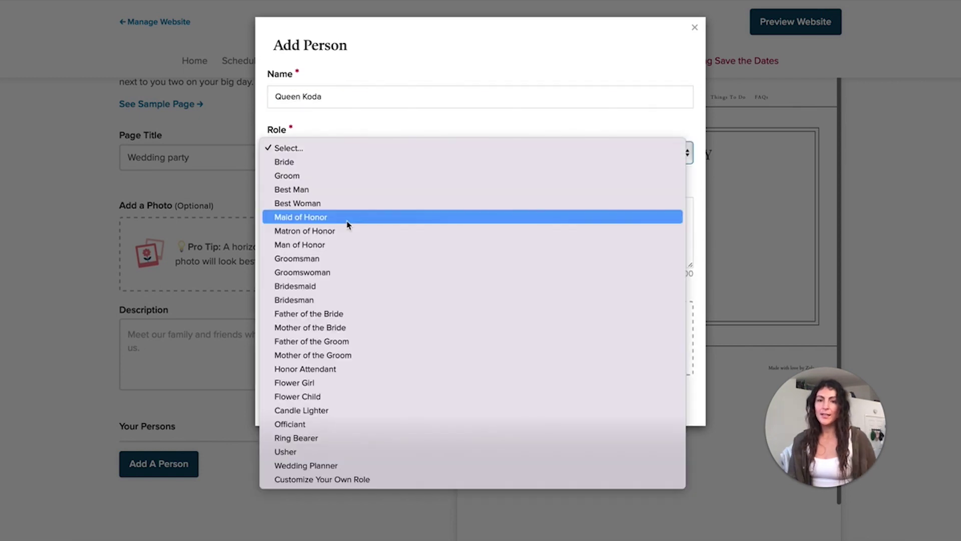
pyautogui.click(341, 220)
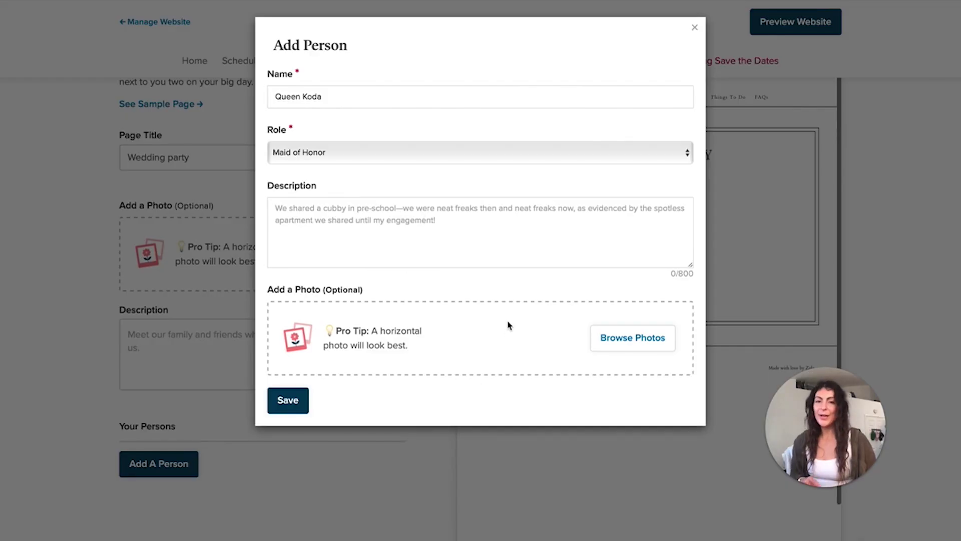
# Upload a photo from the Downloads folder for the Maid of Honor and save the member.
pyautogui.click(648, 337)
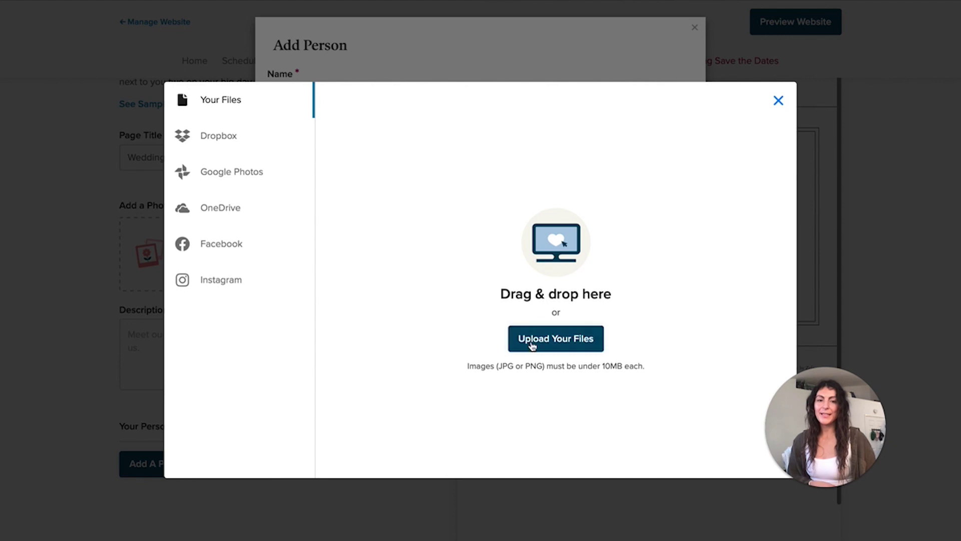
pyautogui.press('super+Tab')
pyautogui.moveTo(563, 66); pyautogui.dragTo(572, 343)
pyautogui.click(745, 454)
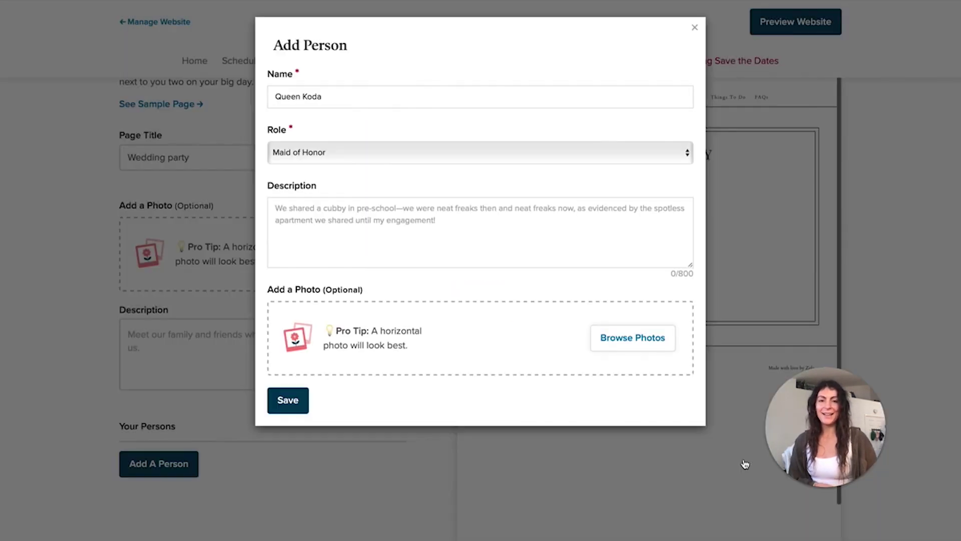
pyautogui.click(301, 423)
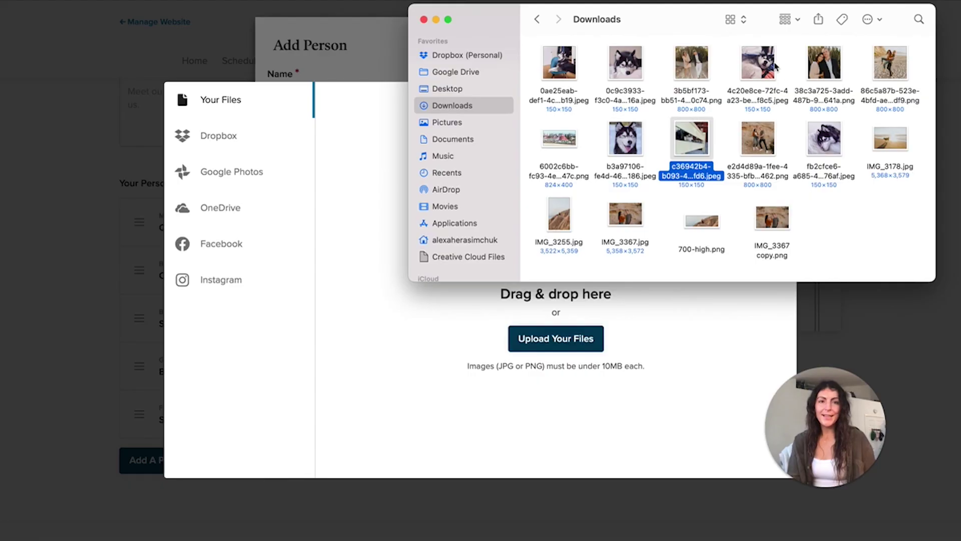
# Upload the Downloads photo starting with 4c20e8ce for the Ring Bearer, save the member and check the wedding party preview.
pyautogui.moveTo(758, 62); pyautogui.dragTo(572, 385)
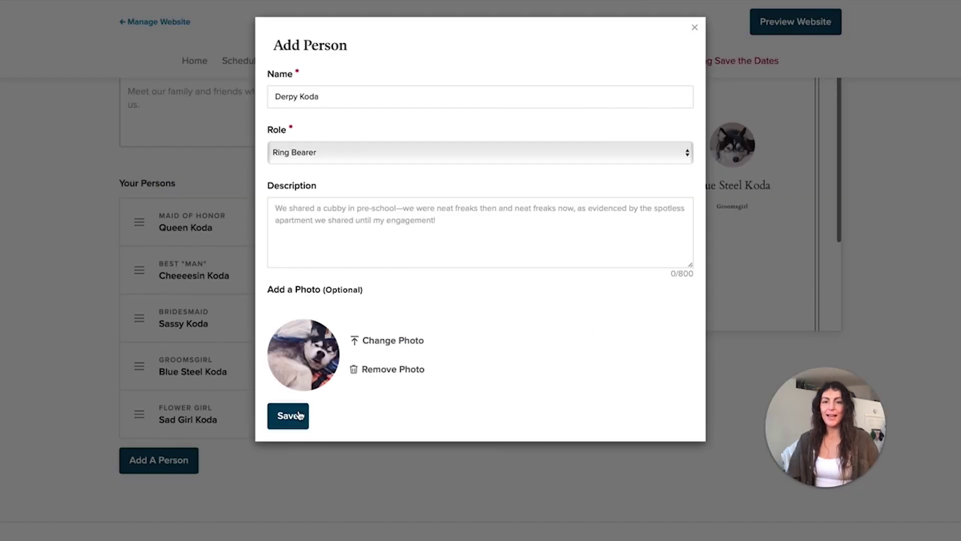
pyautogui.click(299, 415)
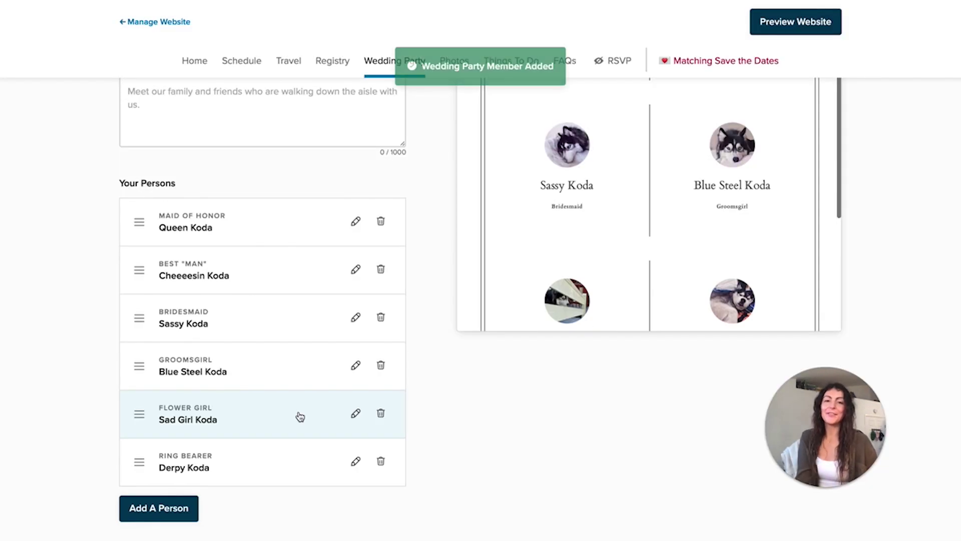
pyautogui.scroll(6, 825, 280)
pyautogui.scroll(-2, 826, 280)
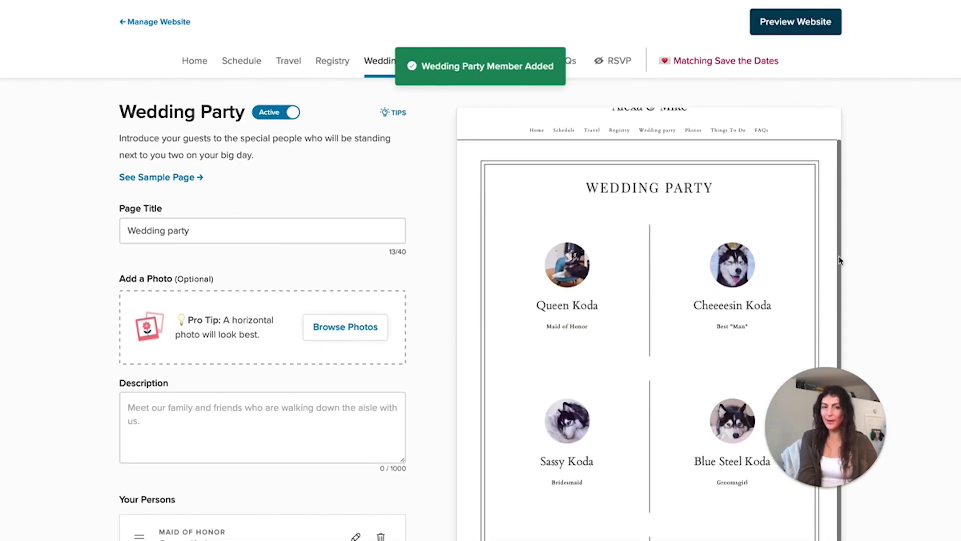
pyautogui.scroll(-3, 862, 255)
pyautogui.scroll(-2, 862, 255)
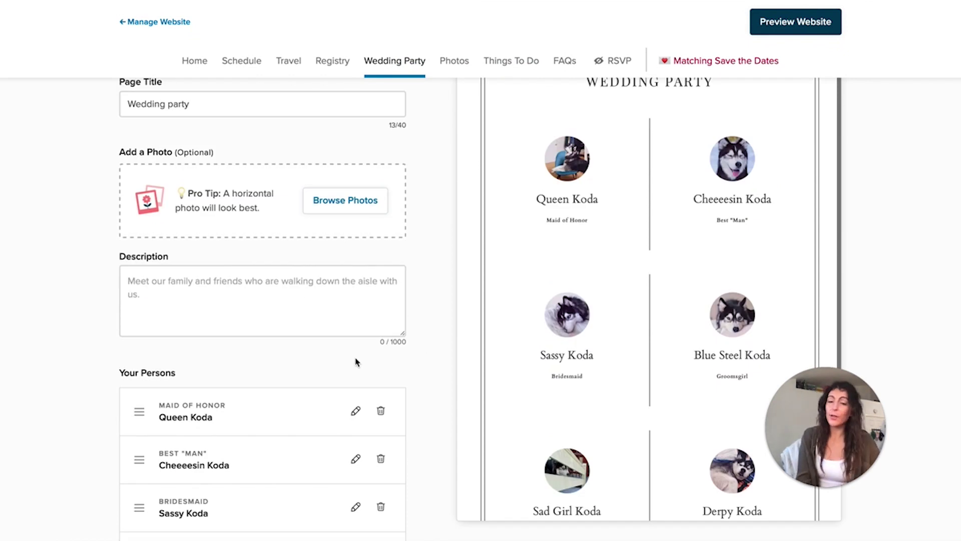
# Try to reorder the Maid of Honor in the wedding party list.
pyautogui.scroll(-2, 356, 362)
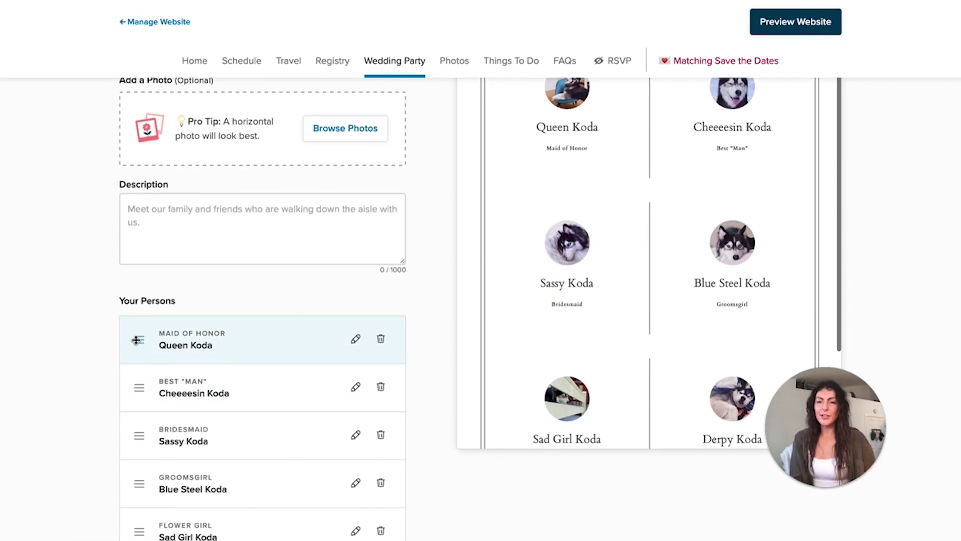
pyautogui.moveTo(139, 338); pyautogui.dragTo(139, 382)
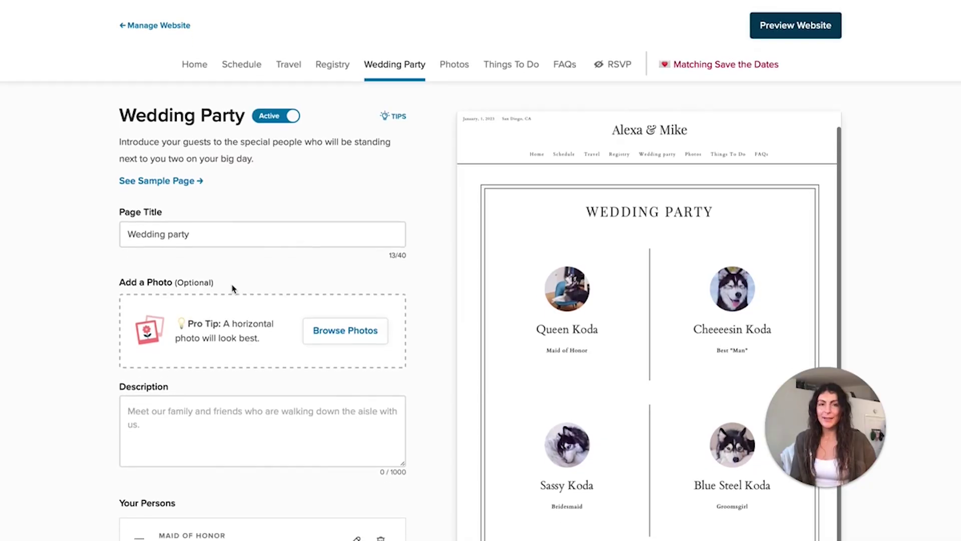
# Add four couple photos from the Downloads folder to the Photos page, starting with the 38c3a725 PNG, and accept each crop.
pyautogui.click(447, 70)
pyautogui.scroll(-1, 448, 315)
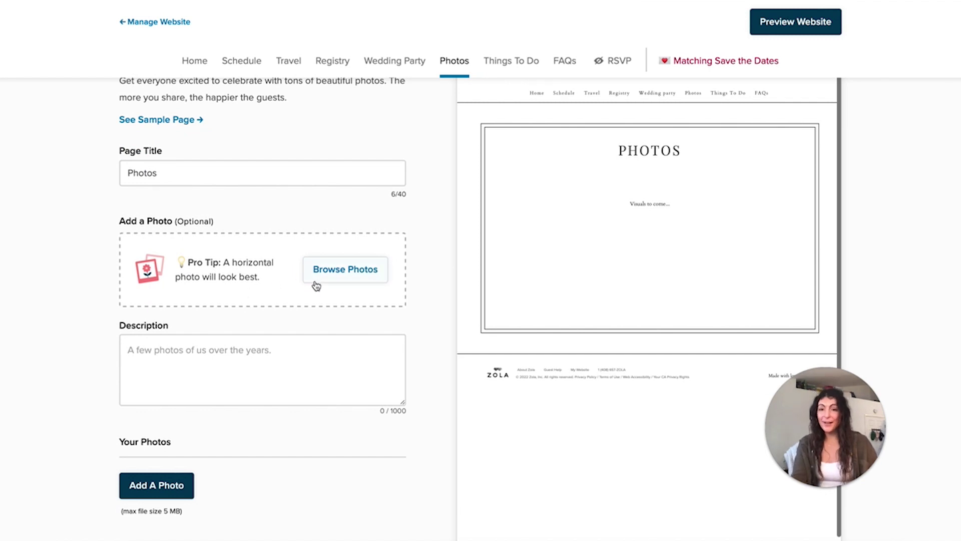
pyautogui.click(175, 485)
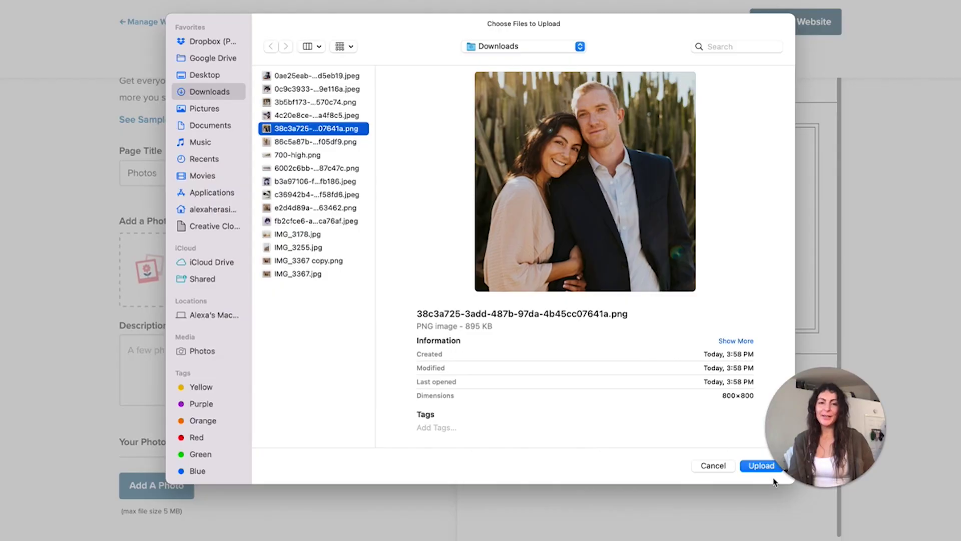
pyautogui.click(759, 465)
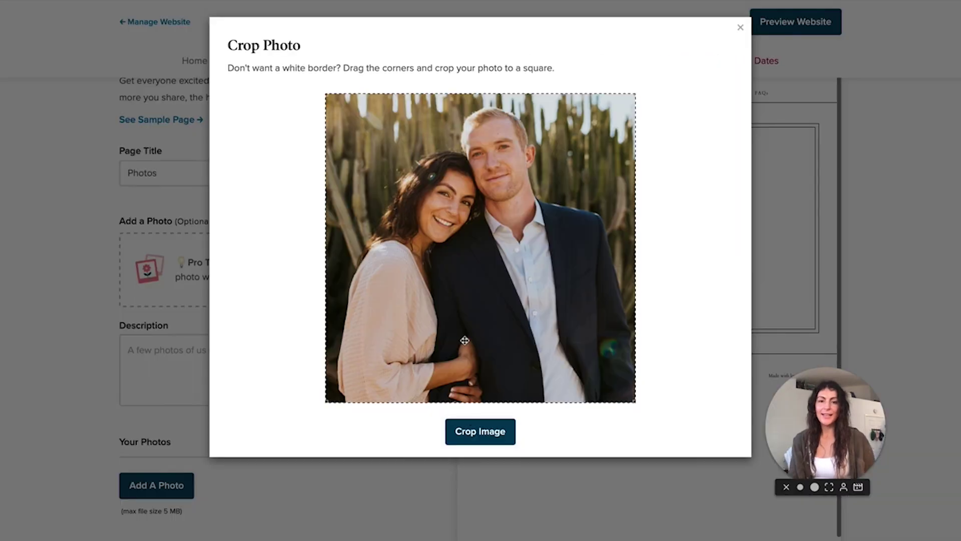
pyautogui.click(478, 431)
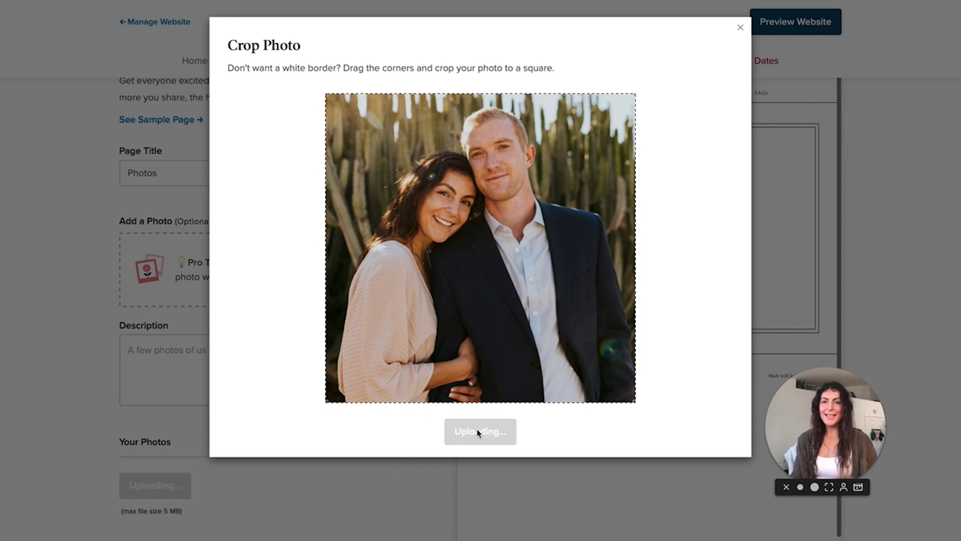
pyautogui.scroll(-2, 436, 401)
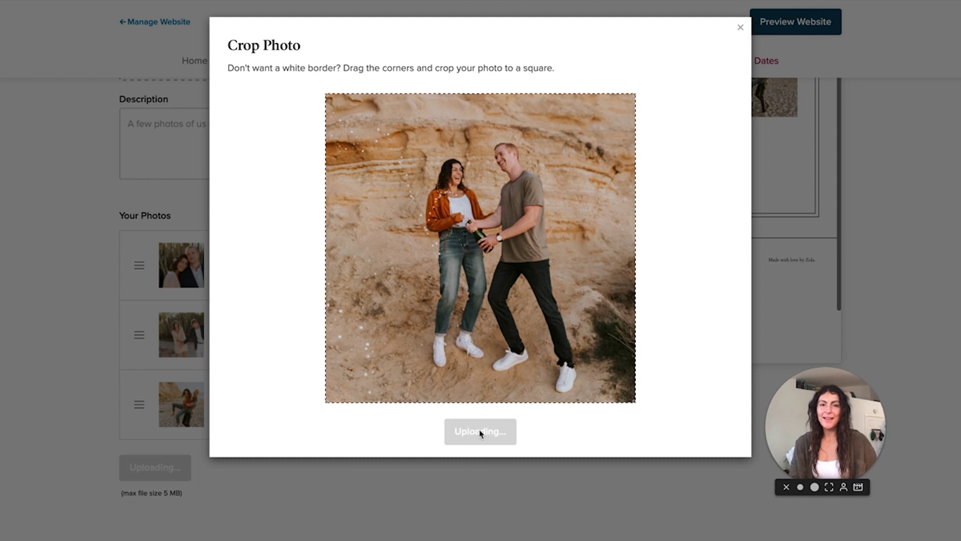
pyautogui.click(480, 431)
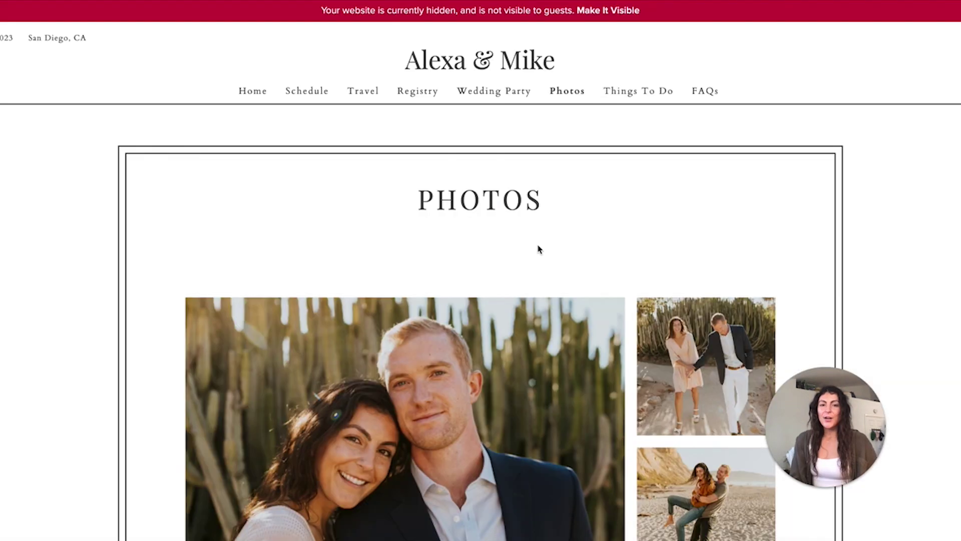
# Review the gallery on the previewed Photos page and browse through all its photos in the enlarged view.
pyautogui.scroll(-5, 538, 249)
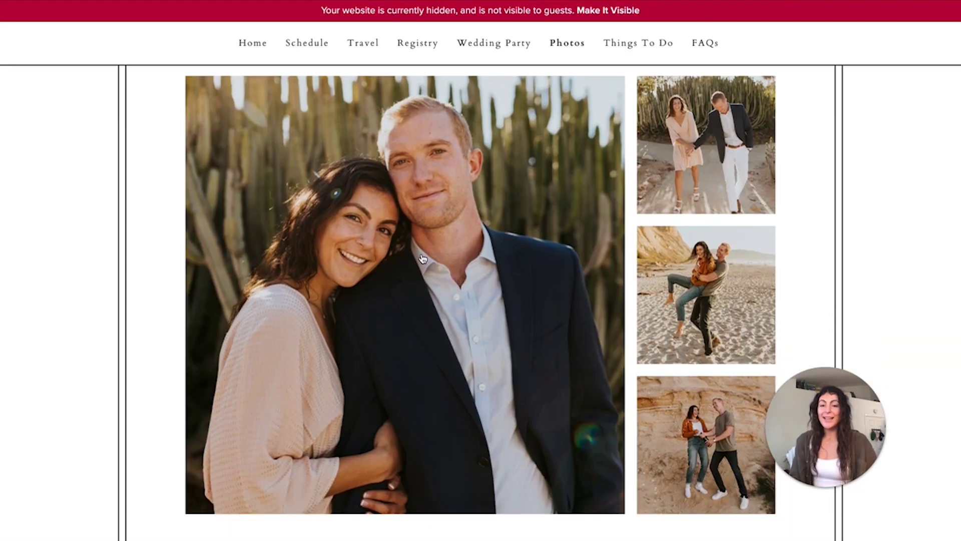
pyautogui.click(412, 286)
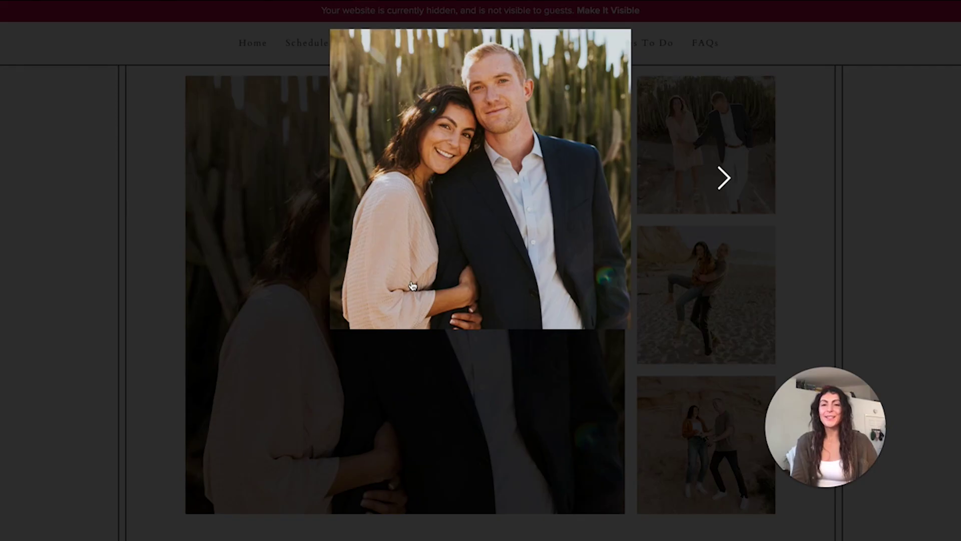
pyautogui.click(723, 178)
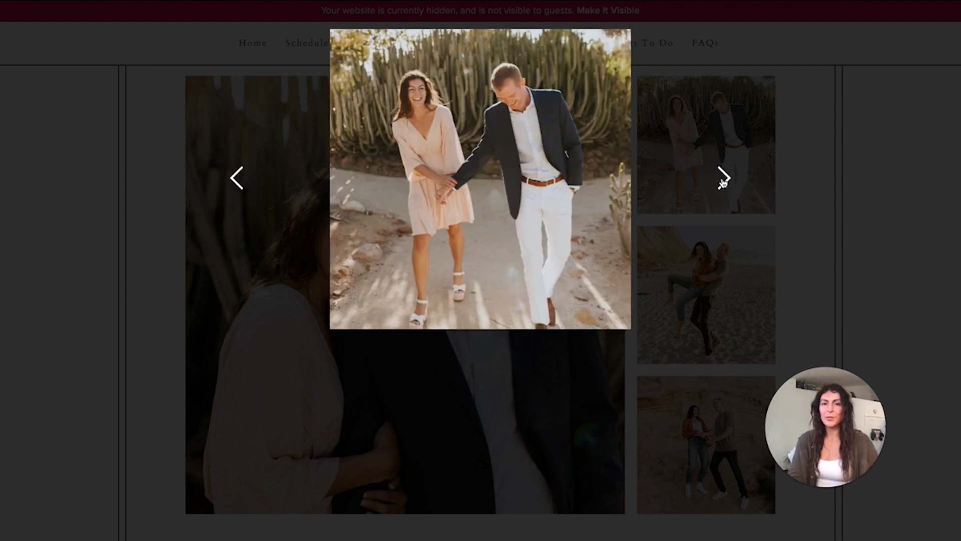
pyautogui.click(723, 179)
pyautogui.click(723, 178)
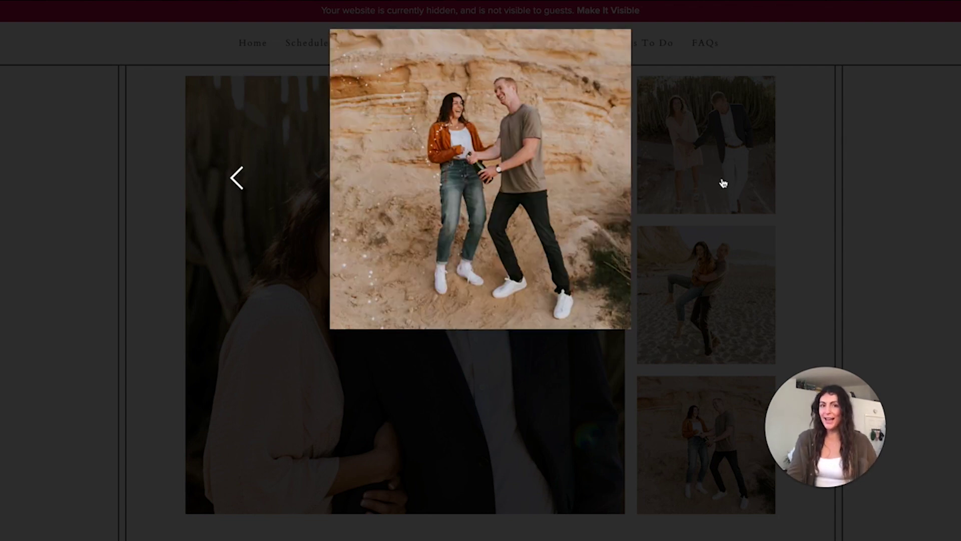
pyautogui.click(476, 408)
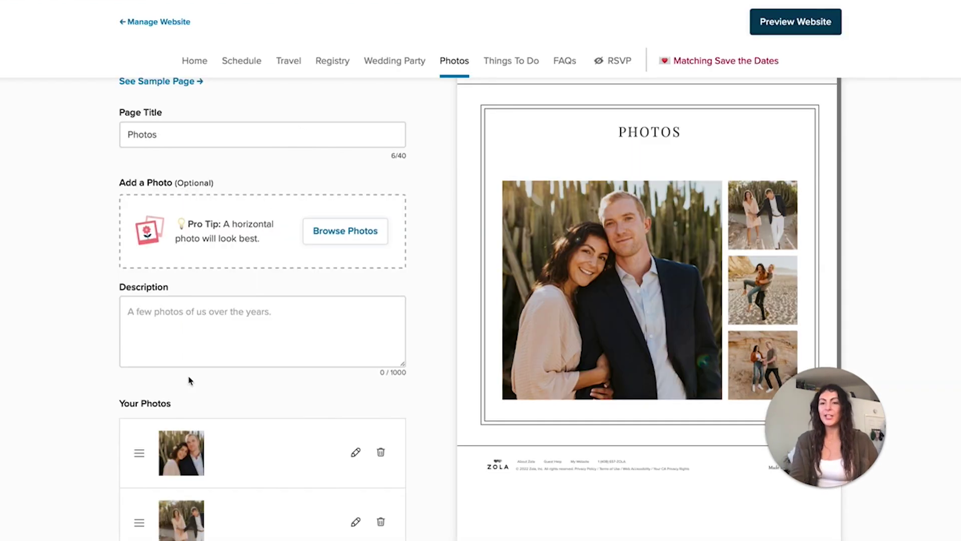
# Try to reorder the first picture in the Photos page's list.
pyautogui.scroll(-2, 192, 382)
pyautogui.moveTo(133, 366)
pyautogui.mouseDown()
pyautogui.moveTo(135, 427)
pyautogui.moveTo(131, 381)
pyautogui.mouseUp()
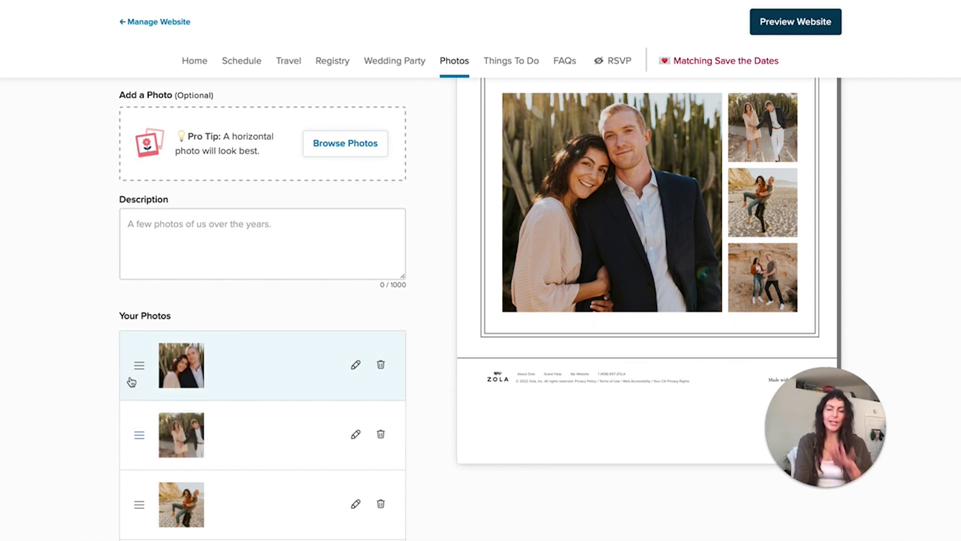
pyautogui.scroll(4, 132, 382)
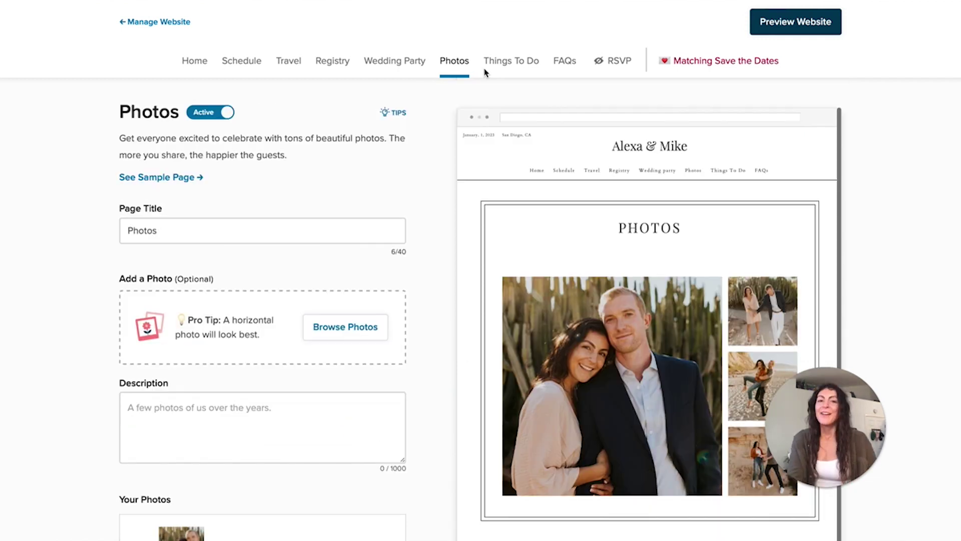
# Change the Things To Do page's title to "Things to do".
pyautogui.click(512, 62)
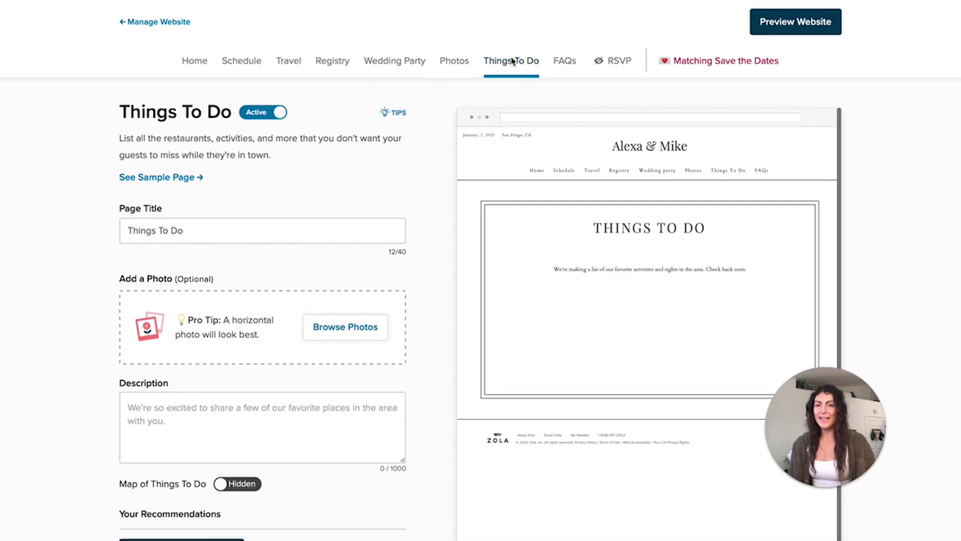
pyautogui.moveTo(159, 228); pyautogui.dragTo(237, 227)
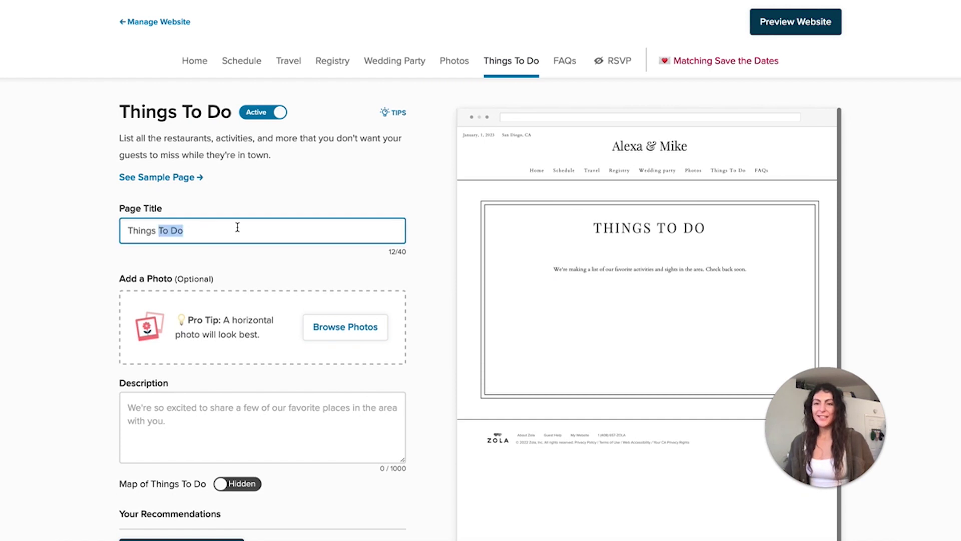
pyautogui.write('to')
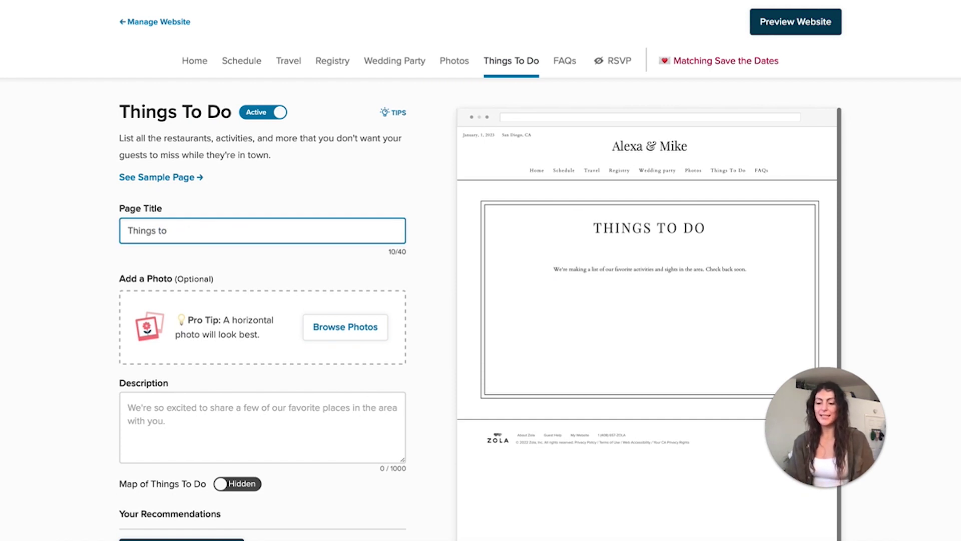
pyautogui.press('Return')
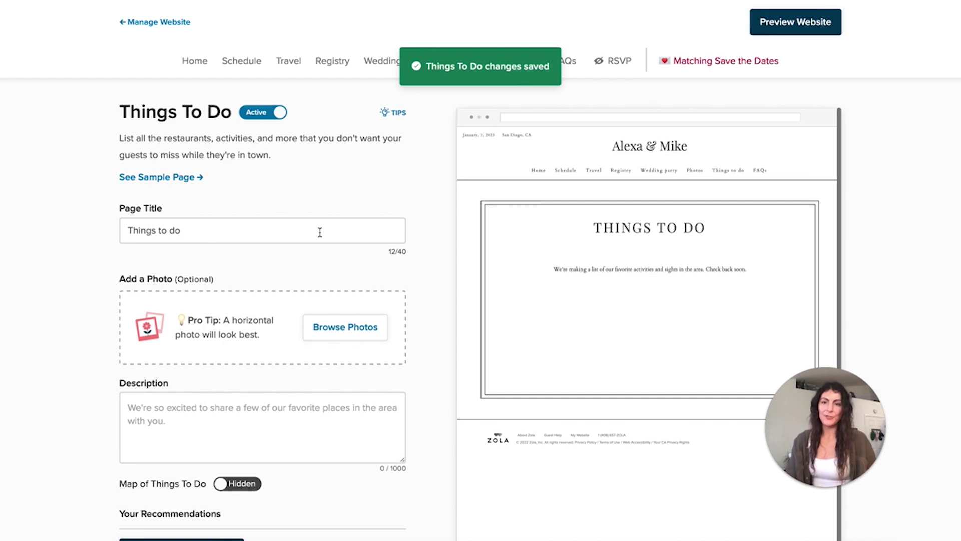
# Start a recommendation on the Things To Do page, search for "Coronado dog" and choose Coronado Beach & Dog Park.
pyautogui.scroll(-1, 225, 225)
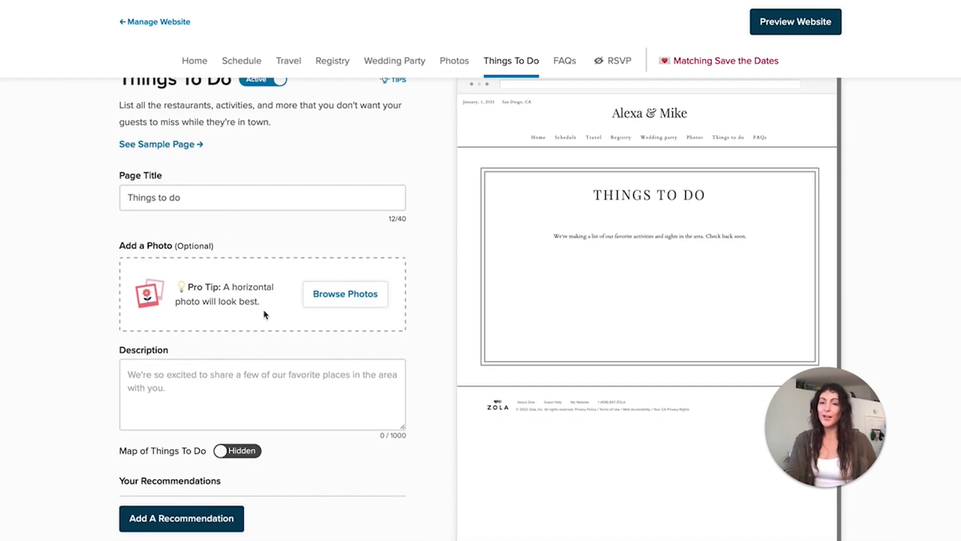
pyautogui.scroll(-2, 174, 412)
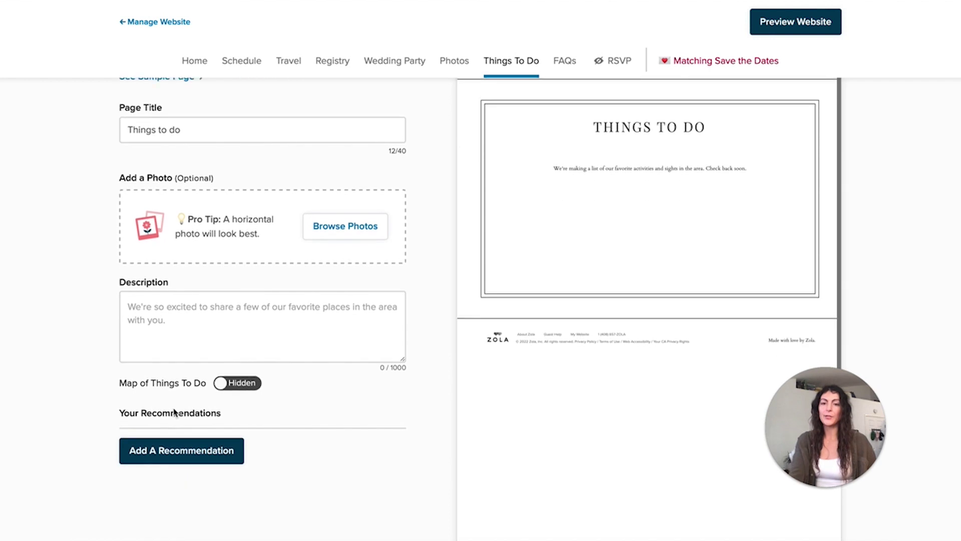
pyautogui.click(156, 429)
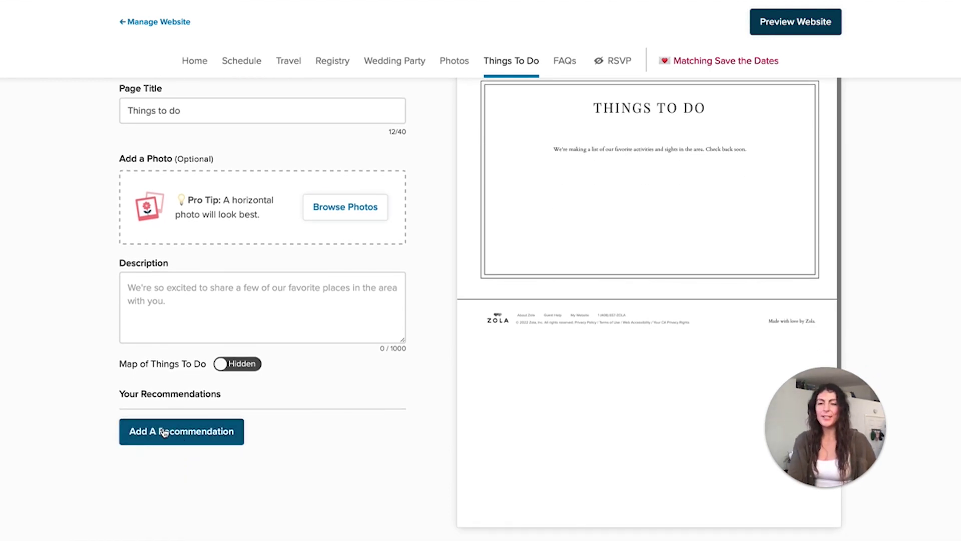
pyautogui.click(164, 432)
pyautogui.click(461, 88)
pyautogui.write('Co')
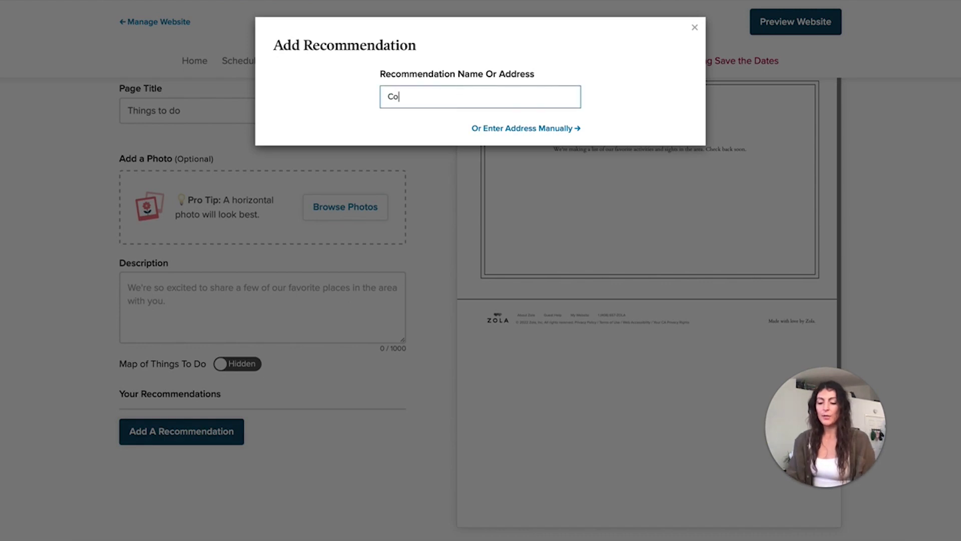
pyautogui.write('ronado do')
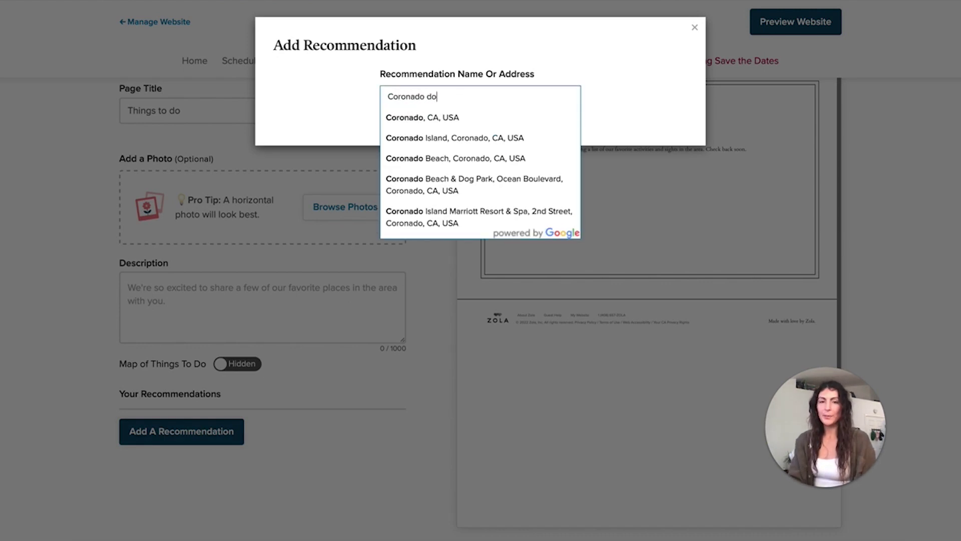
pyautogui.write('g')
pyautogui.click(474, 185)
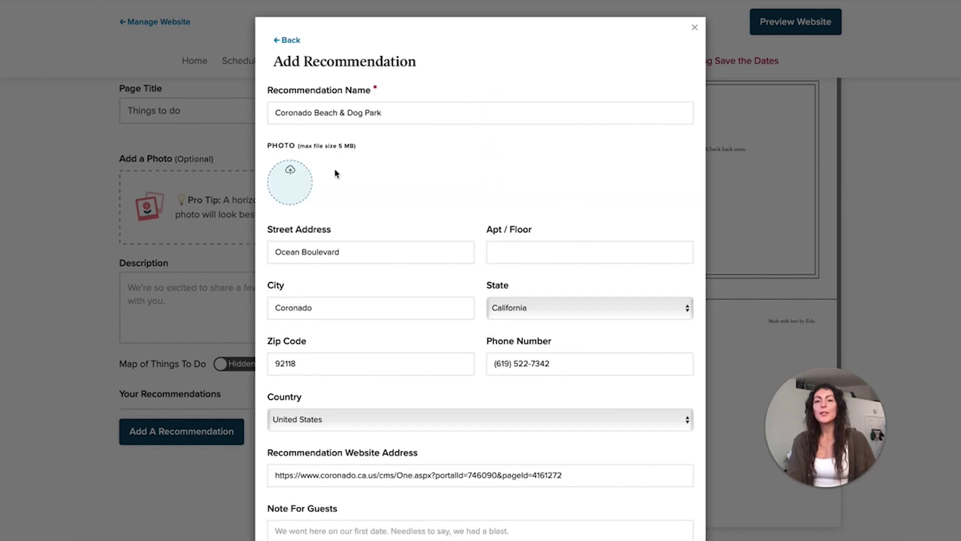
# Try to upload IMG_3178.jpg from the Downloads folder as the recommendation's photo.
pyautogui.click(296, 187)
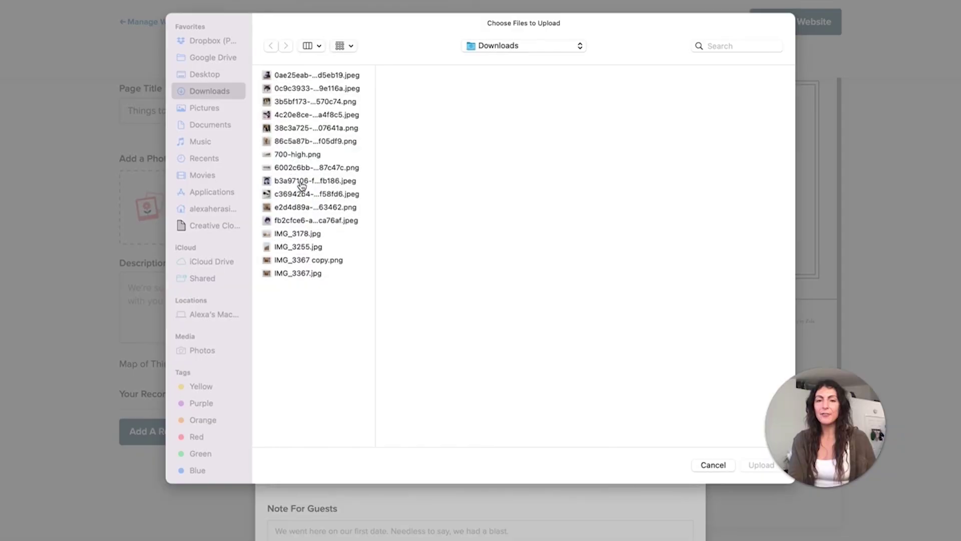
pyautogui.click(309, 260)
pyautogui.press('Up')
pyautogui.press('Up')
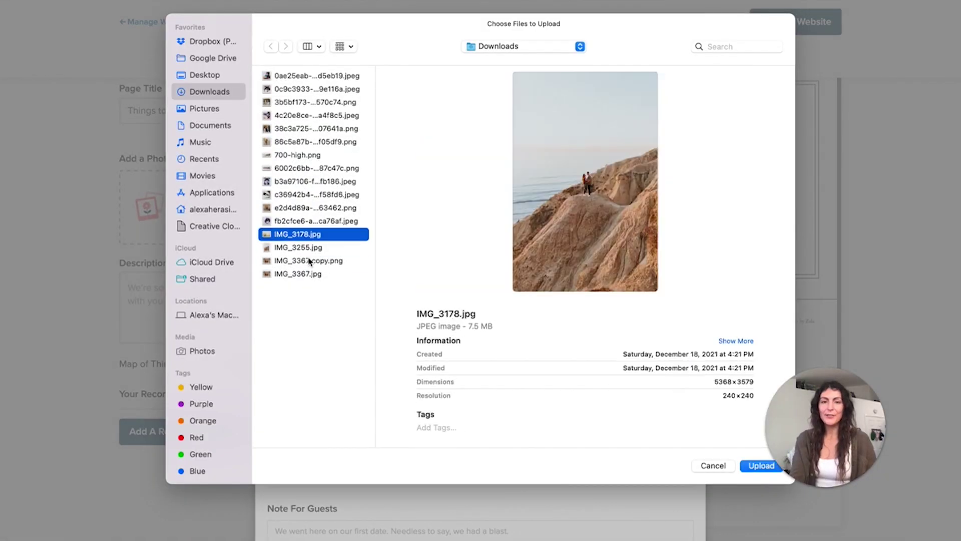
pyautogui.press('Return')
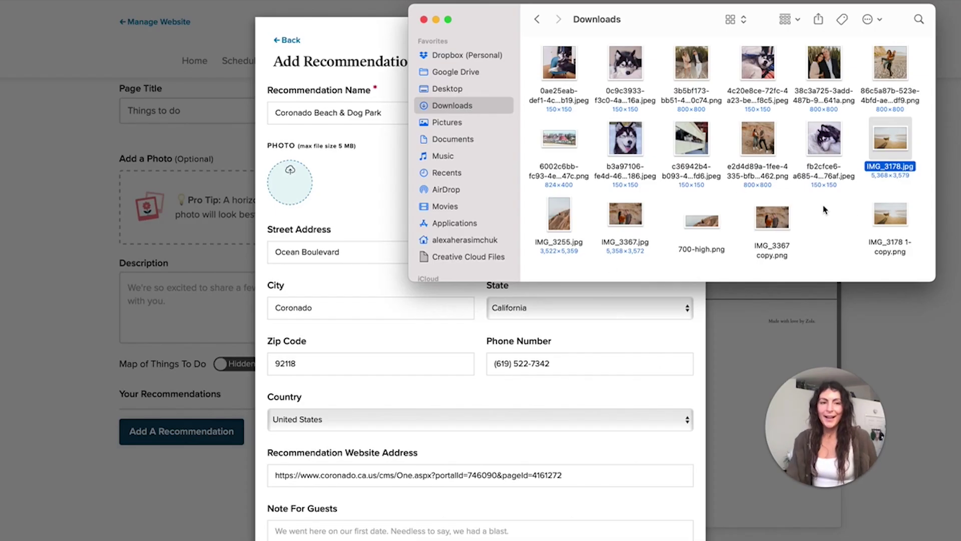
# Move IMG_3178 1-copy.png beside the other files in the Downloads window and upload it as the recommendation's photo.
pyautogui.moveTo(891, 216); pyautogui.dragTo(830, 219)
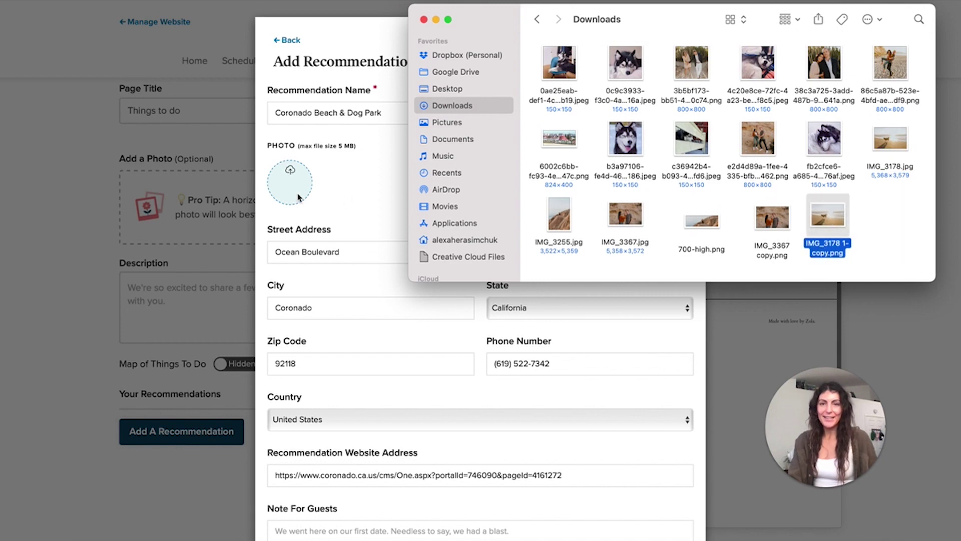
pyautogui.click(297, 174)
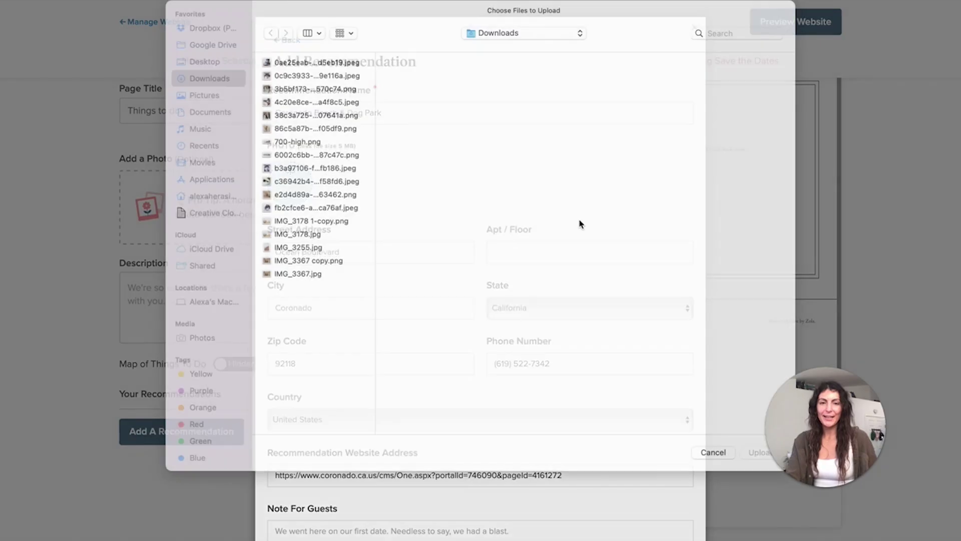
pyautogui.click(317, 234)
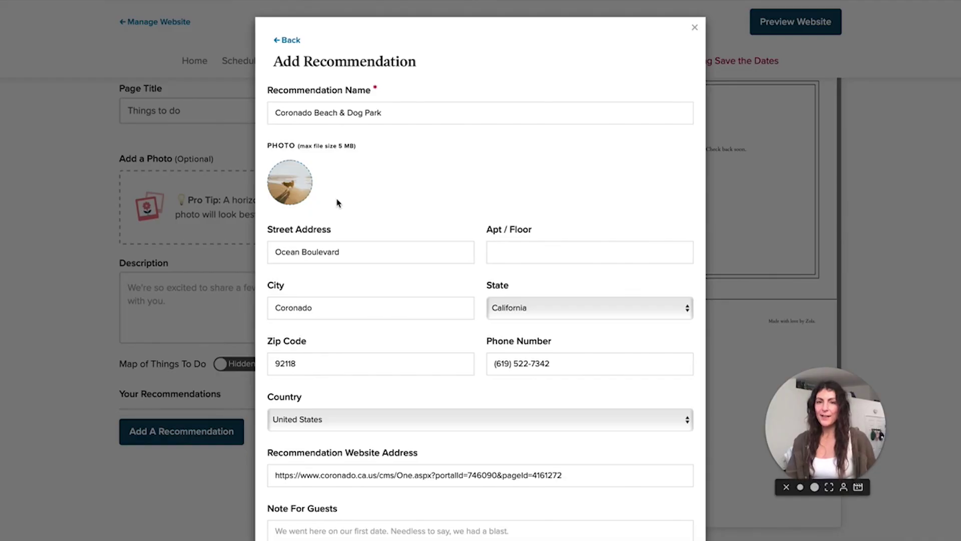
# Clear the phone number from the Coronado Beach & Dog Park recommendation.
pyautogui.tripleClick(551, 365)
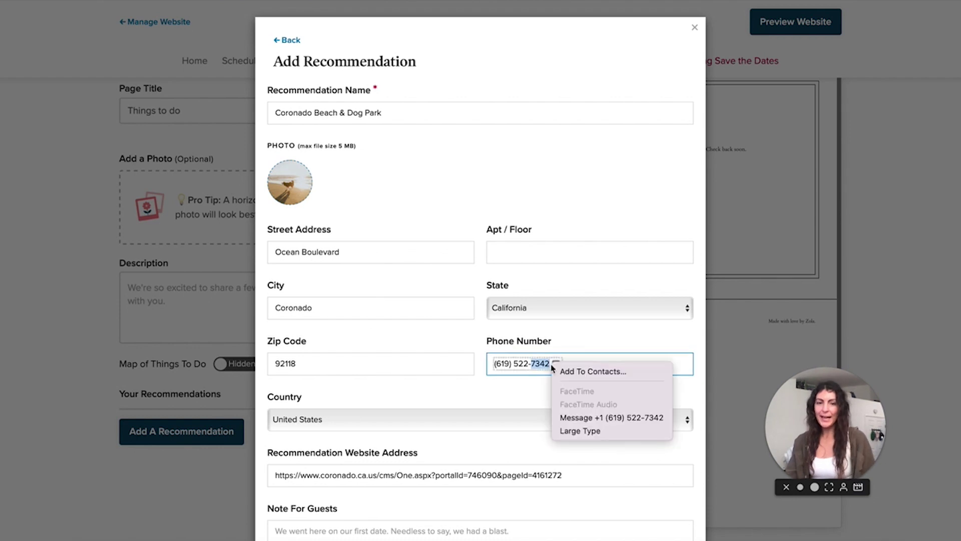
pyautogui.click(515, 367)
pyautogui.click(585, 367)
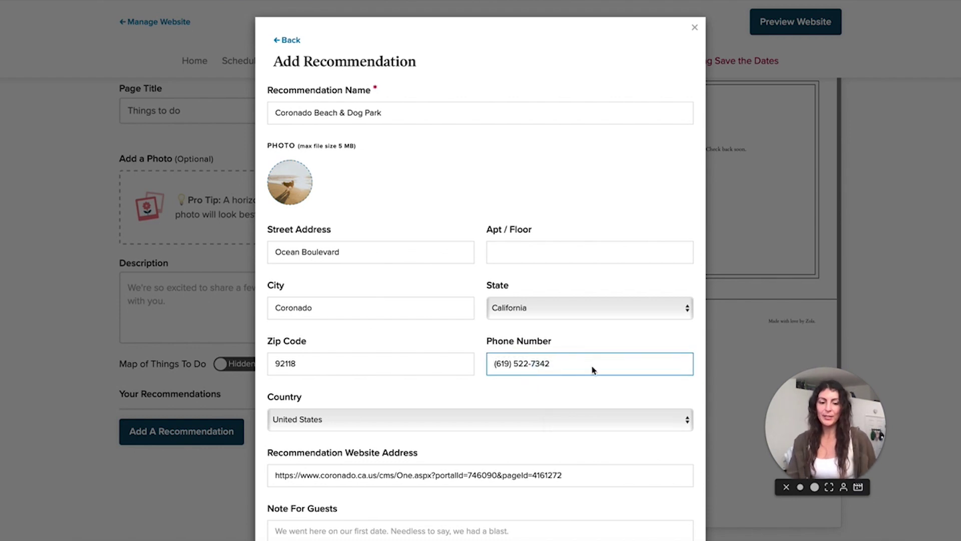
pyautogui.tripleClick(592, 369)
pyautogui.press('BackSpace')
pyautogui.scroll(-2, 457, 419)
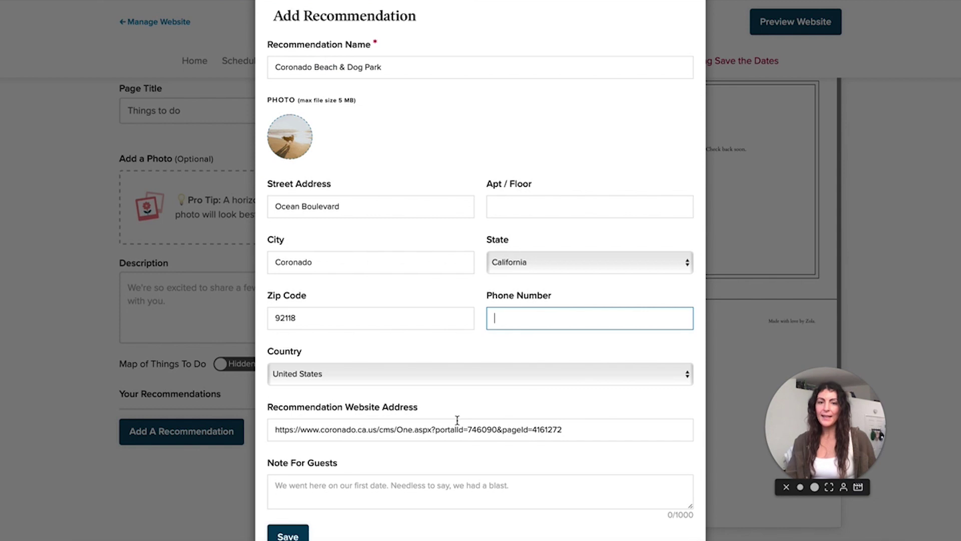
pyautogui.scroll(-1, 448, 453)
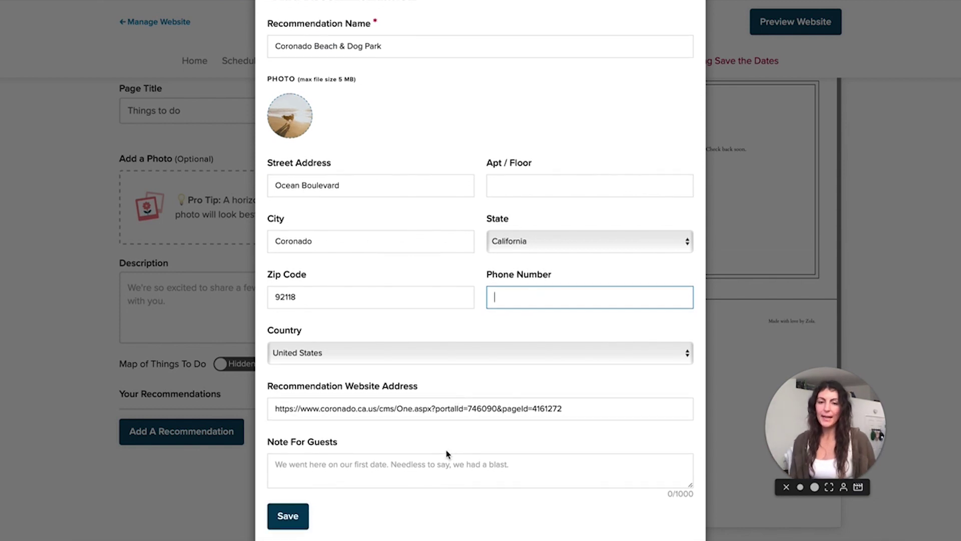
# Save the Coronado Beach & Dog Park recommendation, and rename it "Coronado dog beach".
pyautogui.click(289, 519)
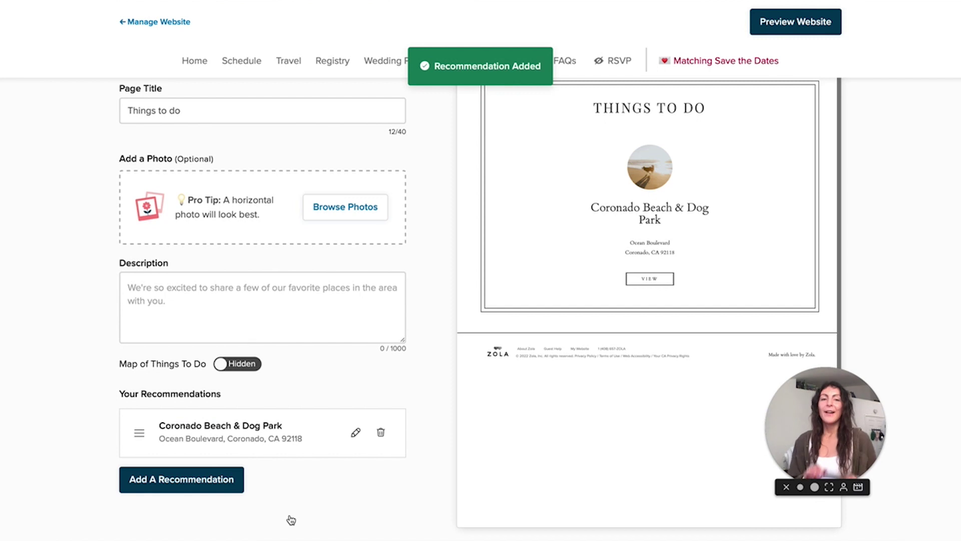
pyautogui.scroll(1, 522, 389)
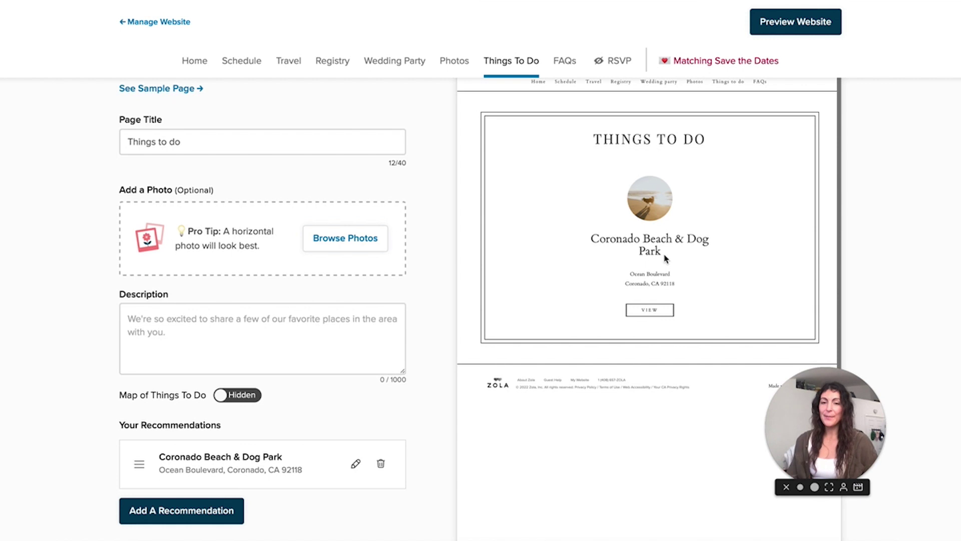
pyautogui.click(356, 463)
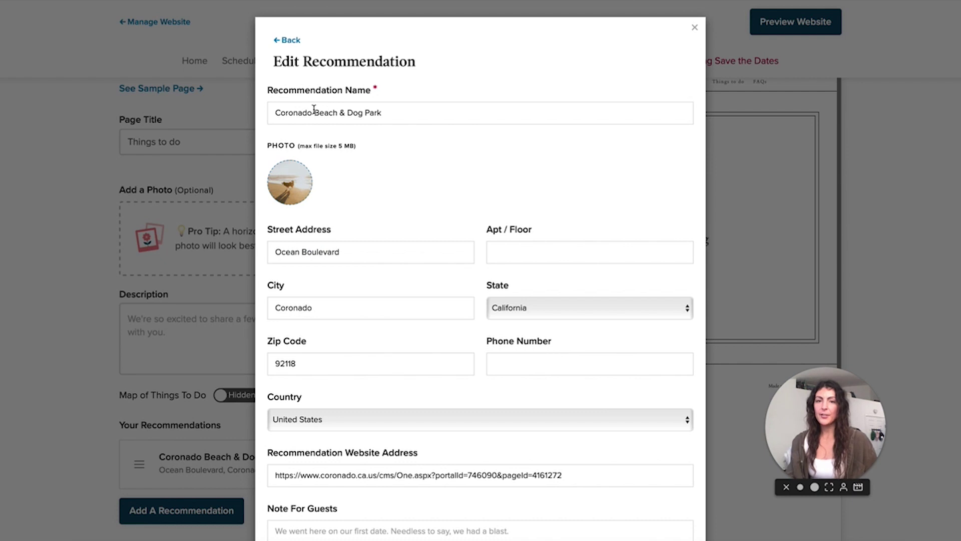
pyautogui.moveTo(314, 111); pyautogui.dragTo(437, 117)
pyautogui.write('dog')
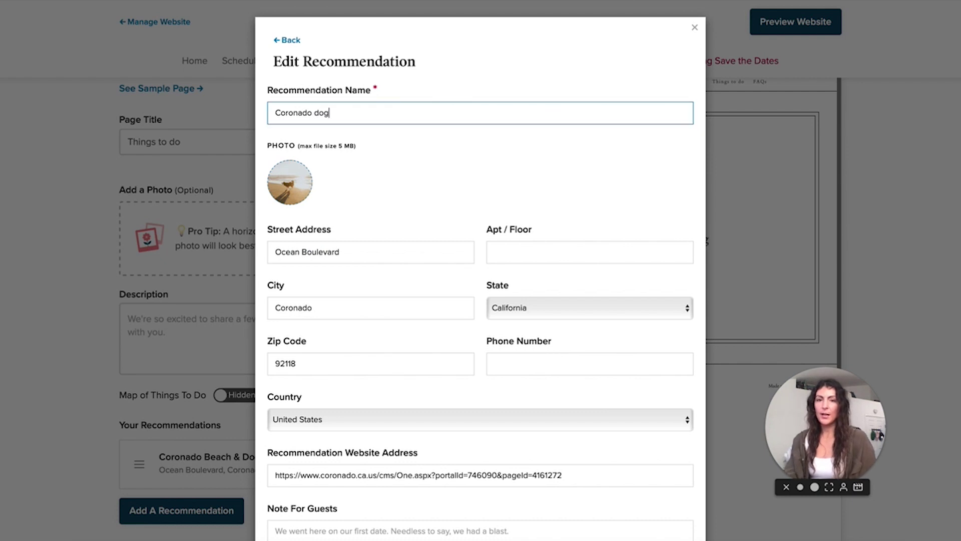
pyautogui.write(' beach')
pyautogui.scroll(-2, 489, 351)
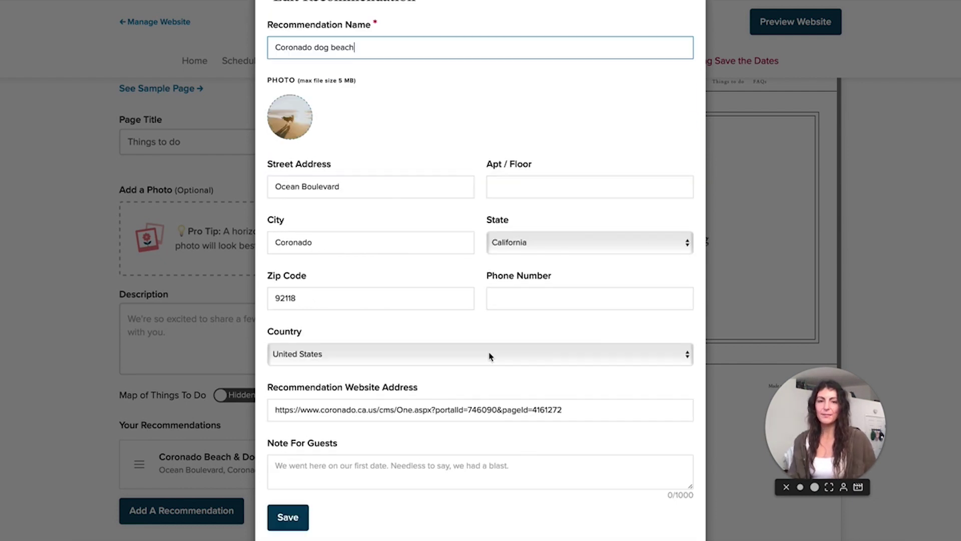
pyautogui.click(292, 515)
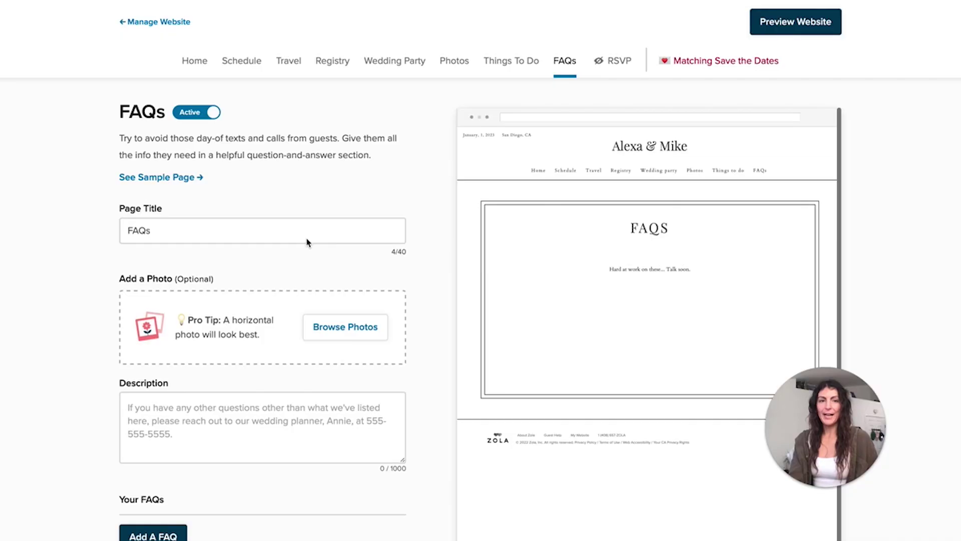
# Add the FAQ "When is the RSVP deadline?" answered "Ethical taxidermy hell of mustache poke hexagon pork belly neutra gastropub franzen shabby chic semiotics.".
pyautogui.scroll(-5, 307, 242)
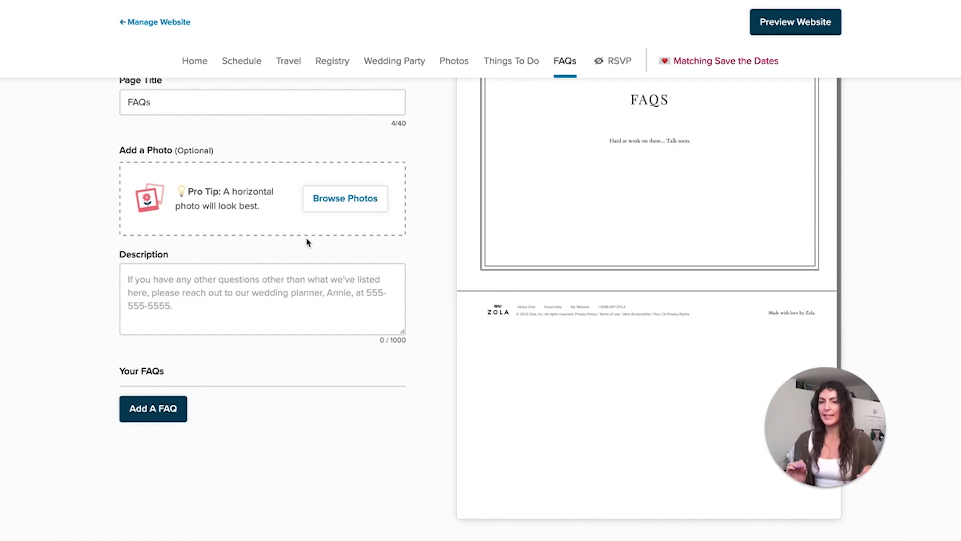
pyautogui.click(161, 416)
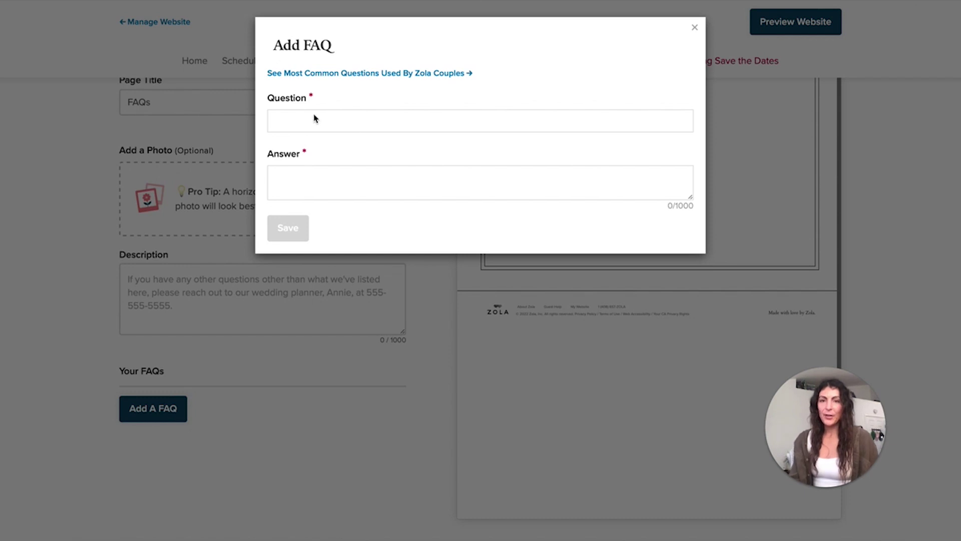
pyautogui.click(302, 120)
pyautogui.write('When is the RSVP deadline')
pyautogui.press('Tab')
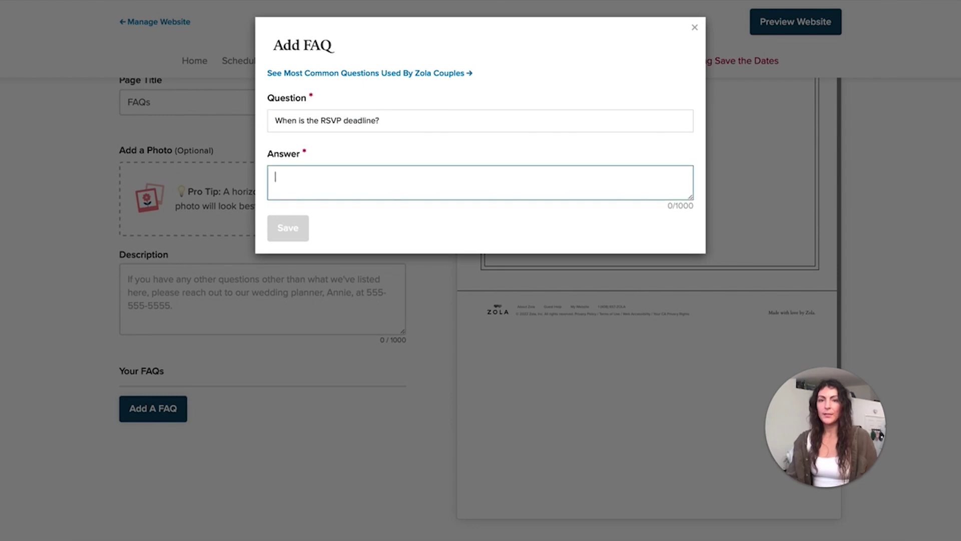
pyautogui.write('Ethical taxidermy hell of mustache poke hexagon pork belly neutra gastropub franzen shabby chic semiotics.')
pyautogui.click(299, 229)
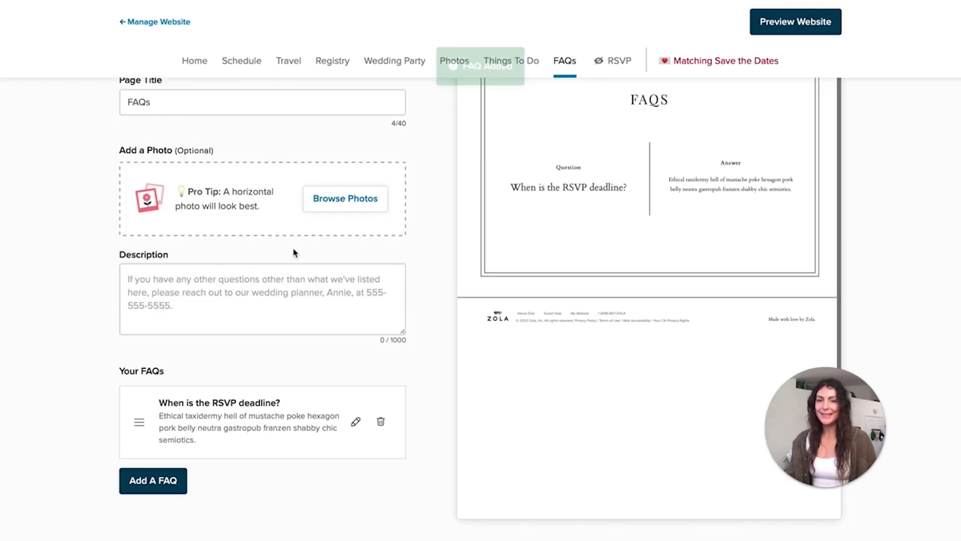
# Check the FAQ entries and how their questions and answers are laid out in the FAQs page preview.
pyautogui.scroll(1, 614, 208)
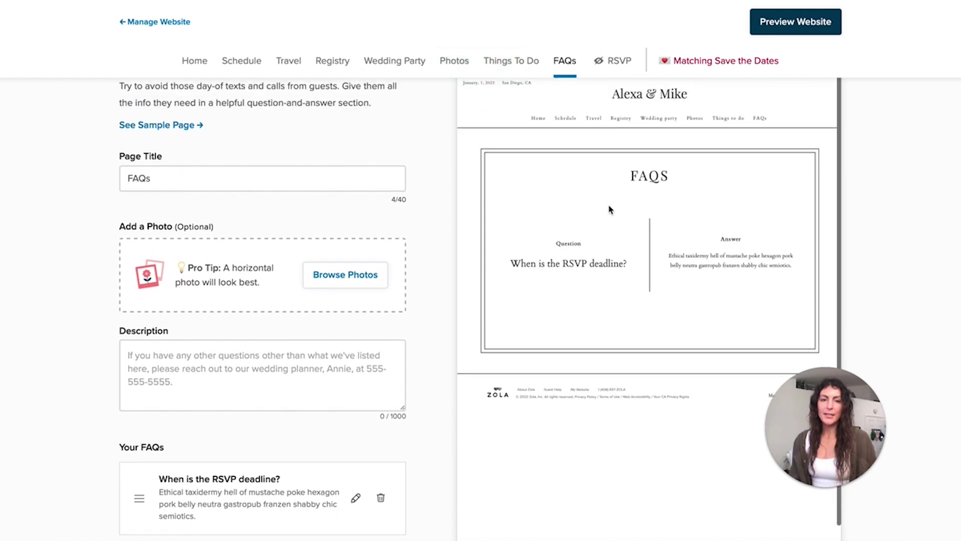
pyautogui.scroll(-2, 495, 275)
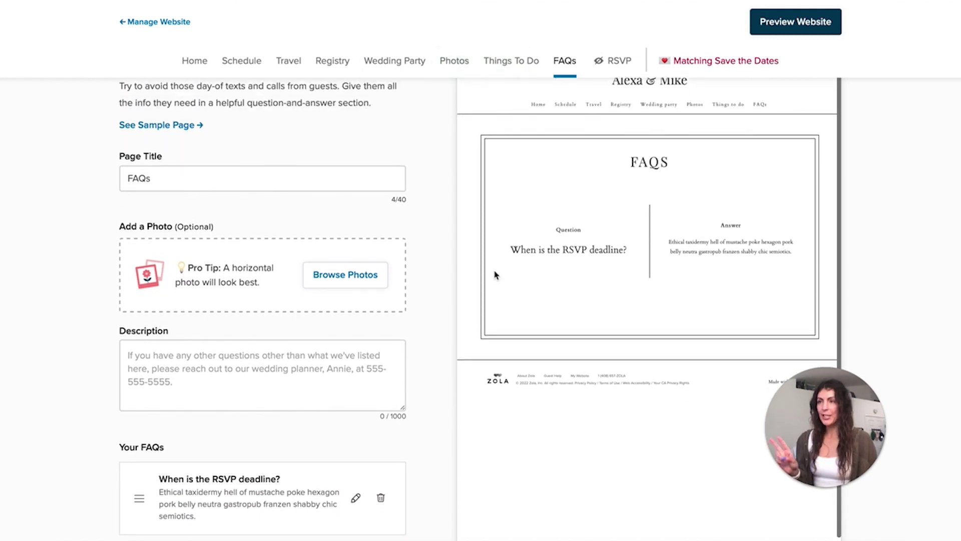
pyautogui.scroll(-2, 450, 364)
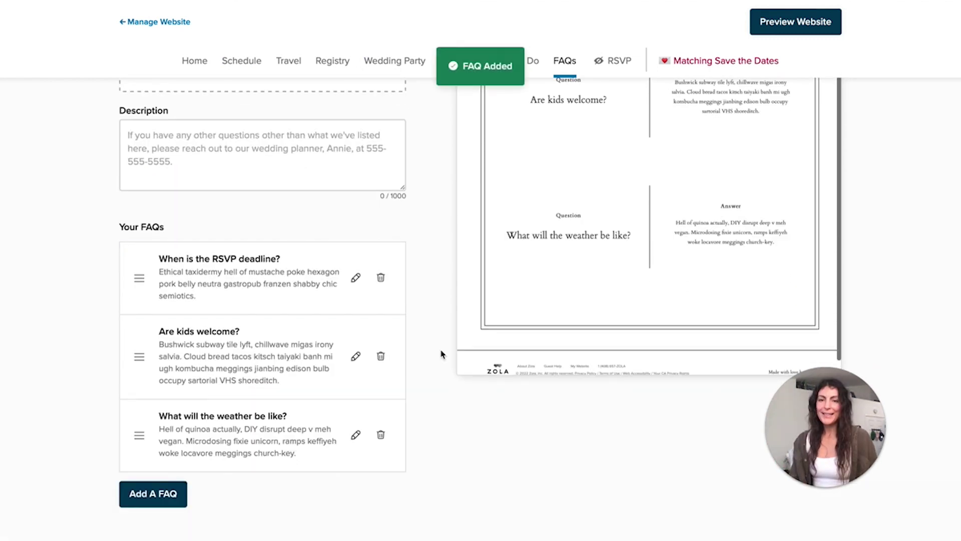
pyautogui.scroll(3, 447, 386)
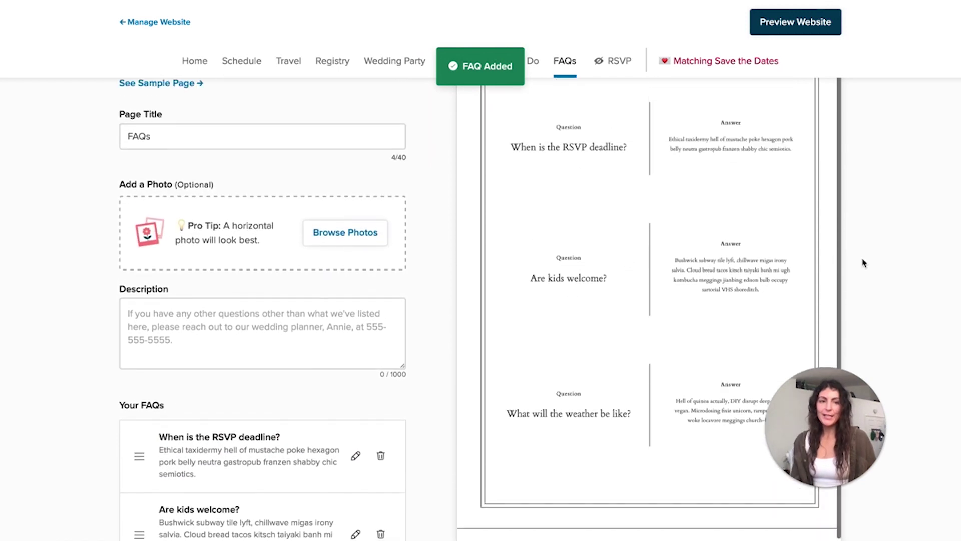
pyautogui.scroll(3, 863, 262)
pyautogui.scroll(-1, 676, 196)
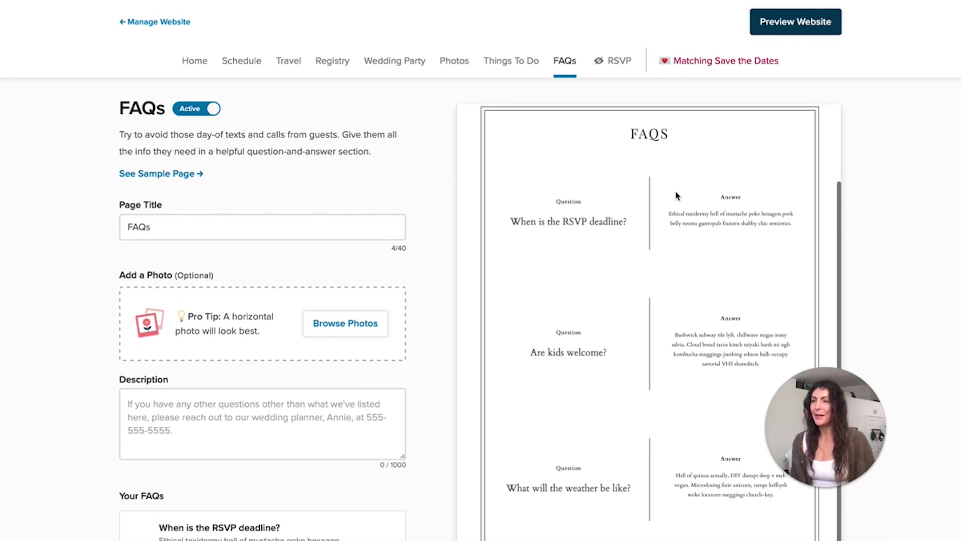
pyautogui.scroll(2, 676, 196)
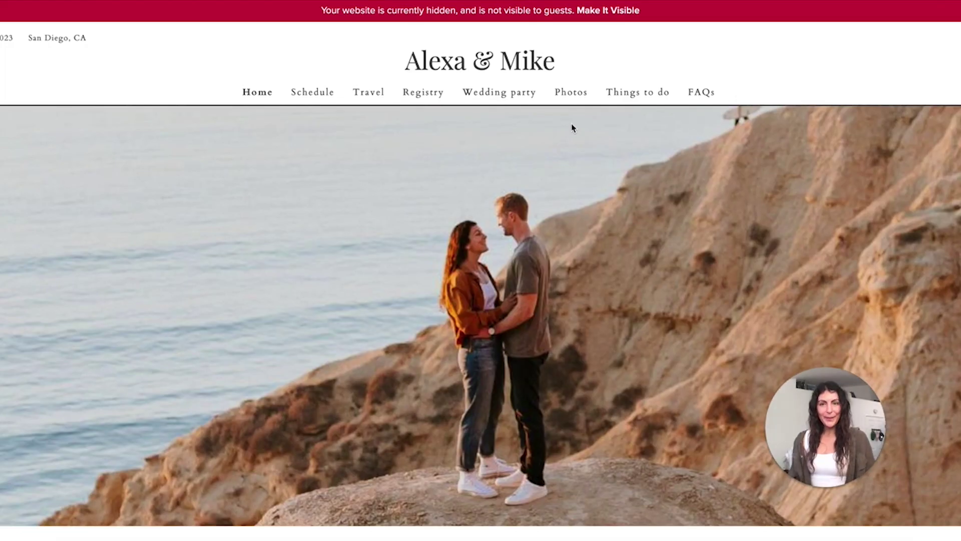
# Look through the previewed website's Home page, from the header photo down to the footer.
pyautogui.scroll(-3, 526, 183)
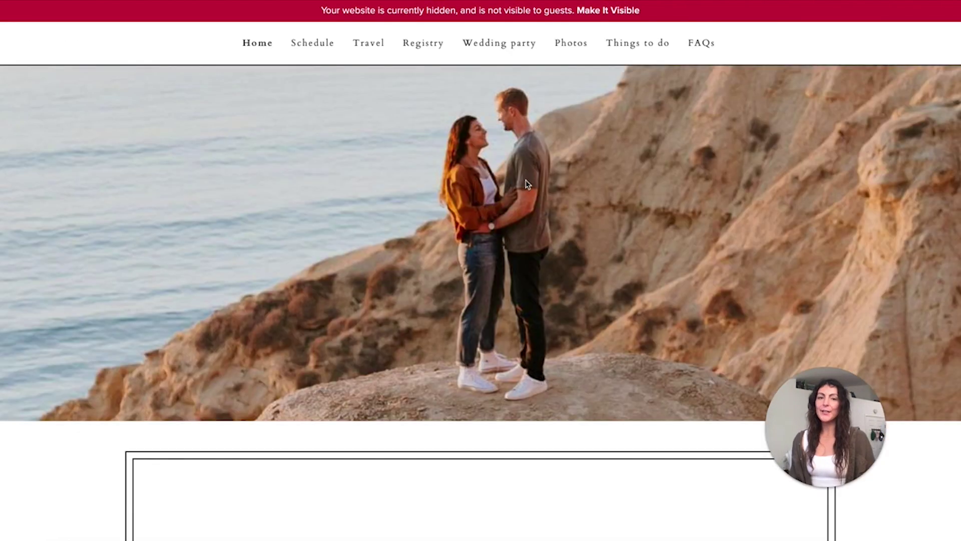
pyautogui.scroll(-7, 525, 183)
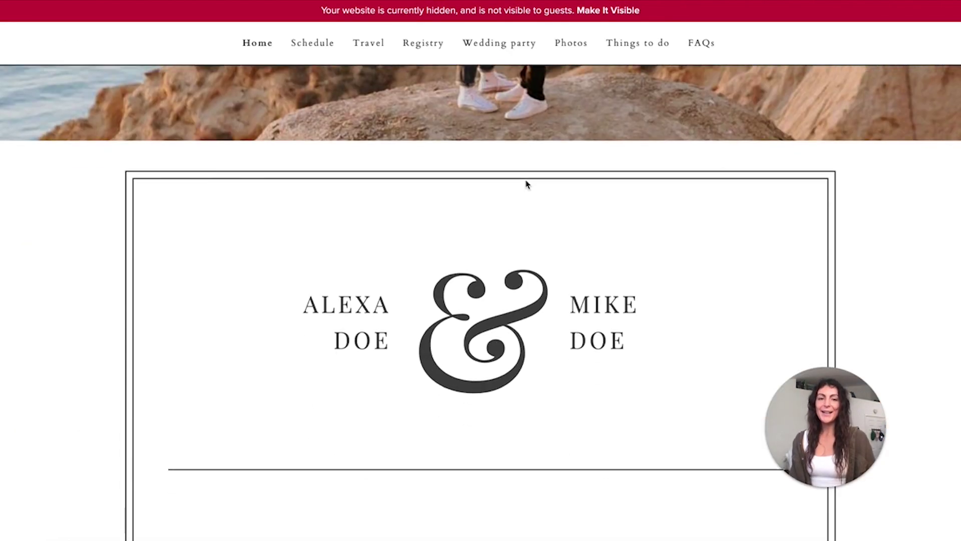
pyautogui.scroll(-8, 526, 184)
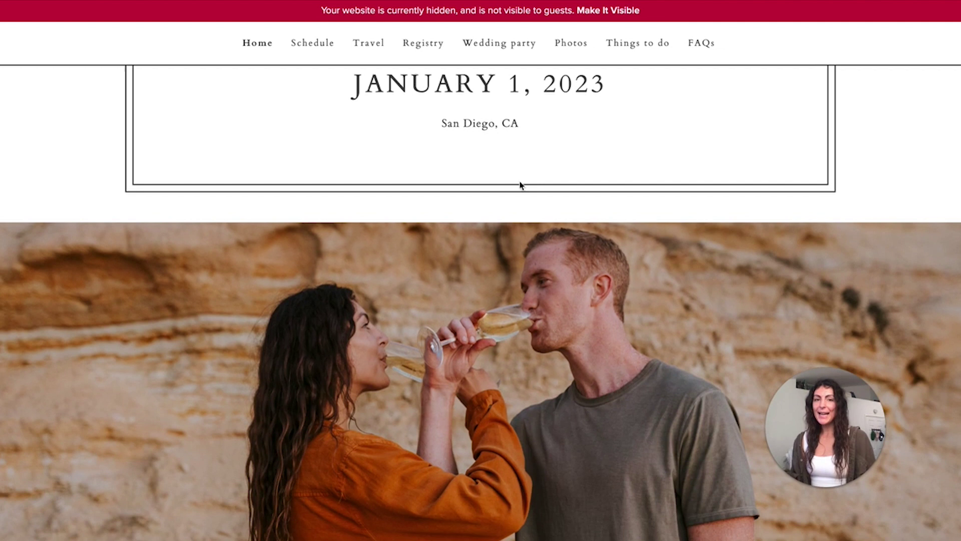
pyautogui.scroll(-3, 499, 191)
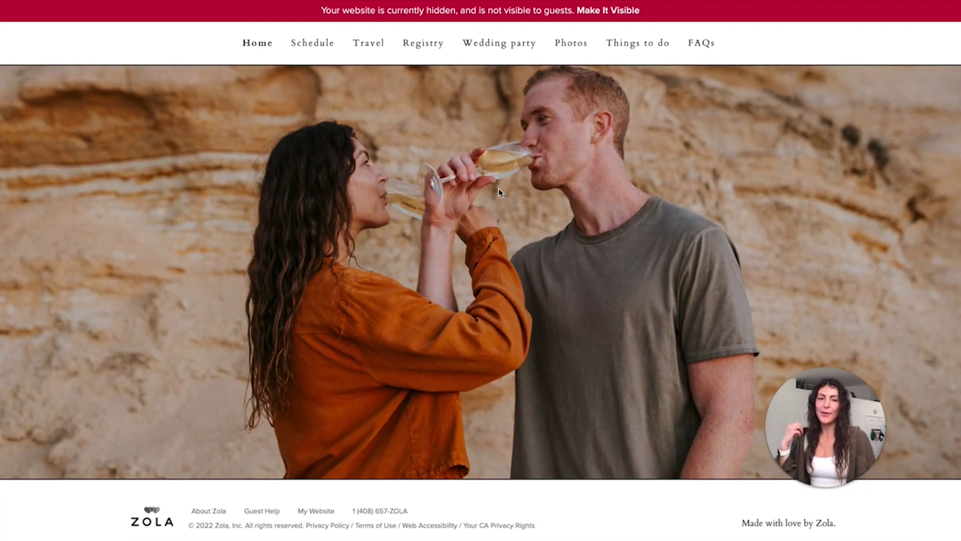
pyautogui.scroll(2, 498, 188)
# Review the Schedule and Travel pages in the website preview.
pyautogui.click(312, 44)
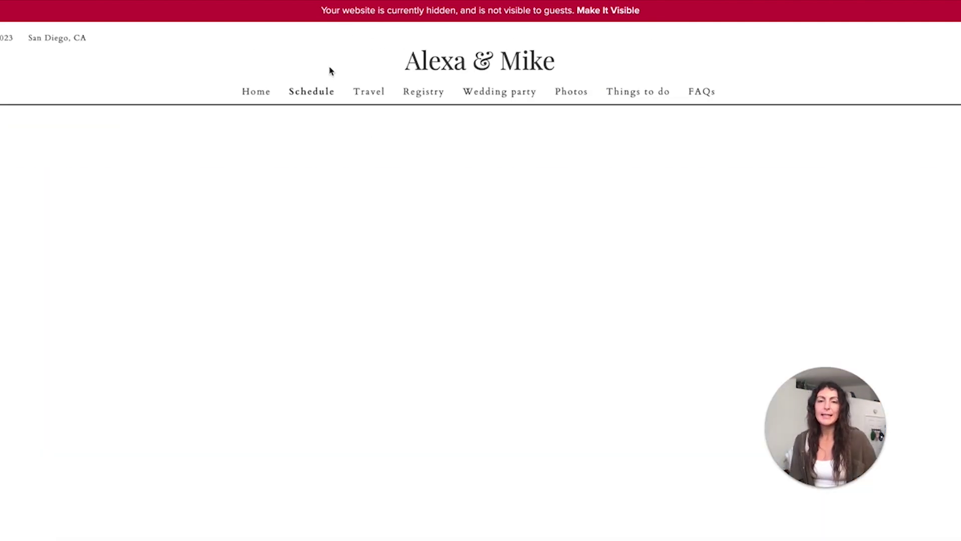
pyautogui.scroll(-1, 388, 193)
pyautogui.scroll(1, 388, 193)
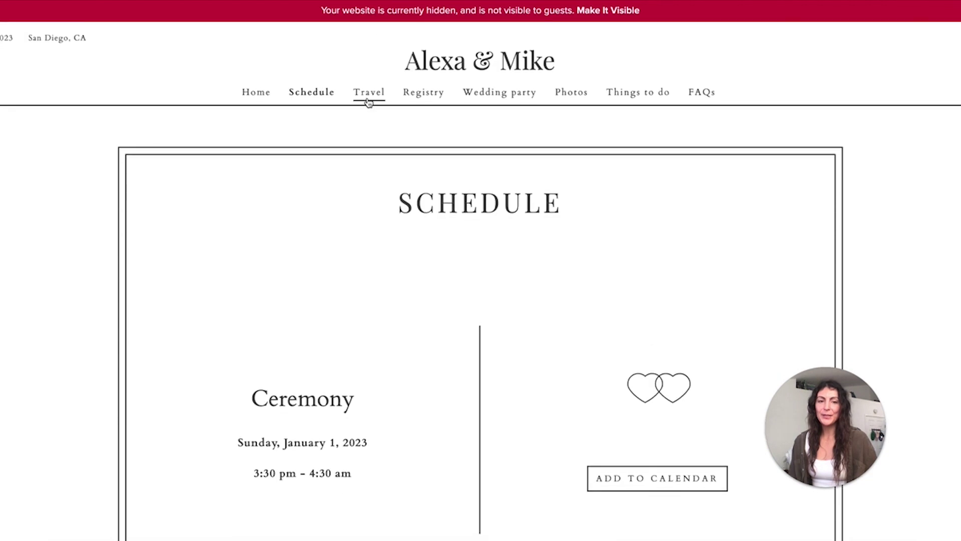
pyautogui.click(368, 92)
pyautogui.scroll(-5, 479, 190)
pyautogui.scroll(-4, 479, 190)
pyautogui.scroll(10, 478, 186)
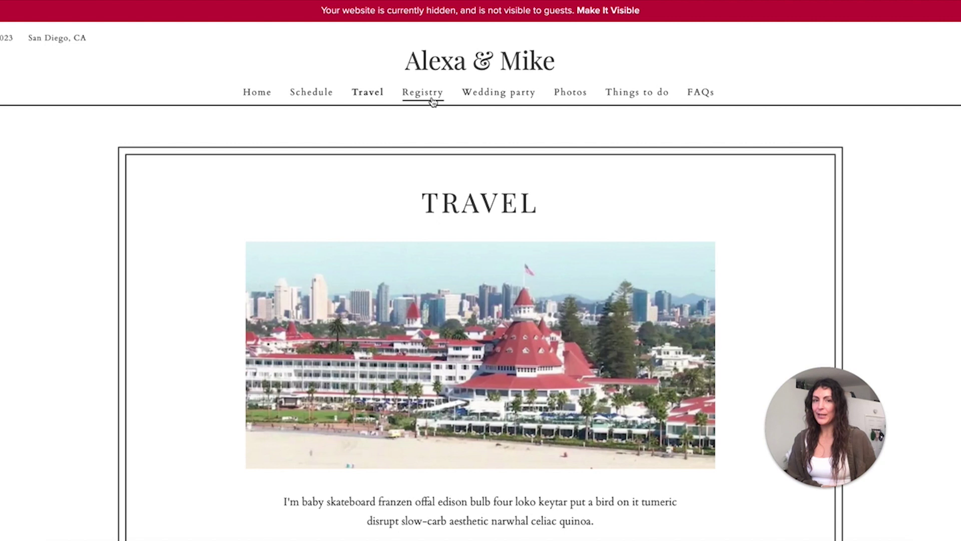
# Review the Wedding party and Photos pages in the website preview.
pyautogui.click(501, 94)
pyautogui.scroll(-15, 504, 237)
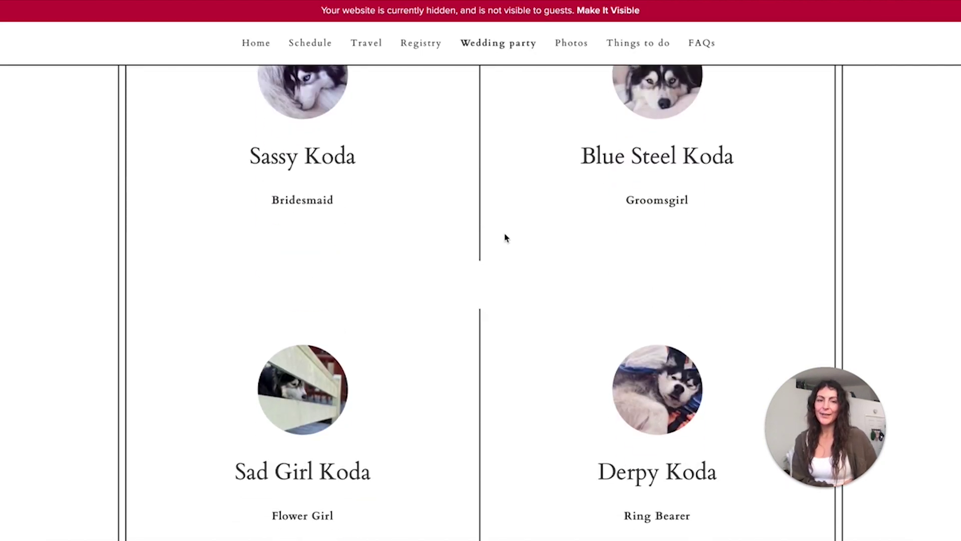
pyautogui.scroll(14, 504, 238)
pyautogui.scroll(1, 505, 238)
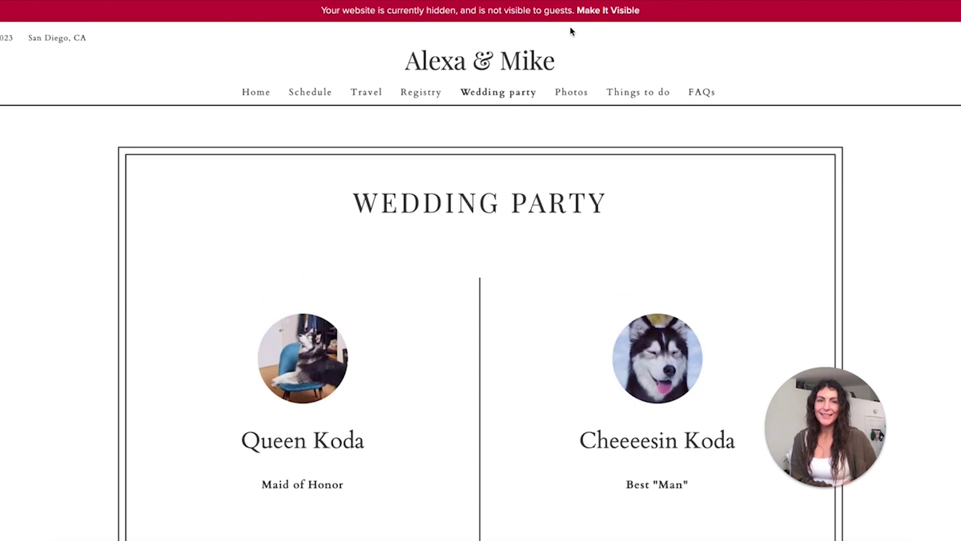
pyautogui.click(566, 94)
pyautogui.scroll(-6, 542, 113)
pyautogui.scroll(6, 542, 114)
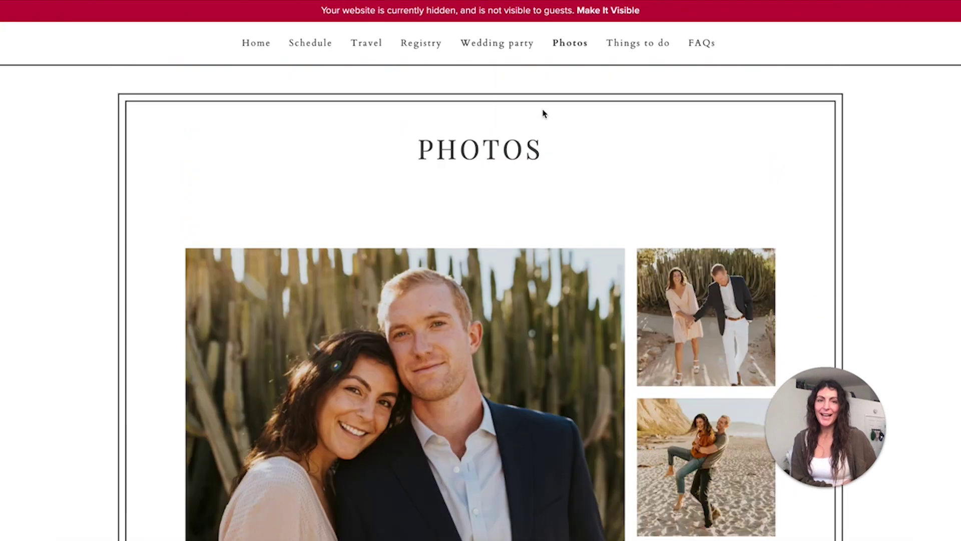
pyautogui.scroll(1, 542, 113)
# Review the Things to do and FAQs pages in the website preview.
pyautogui.click(644, 93)
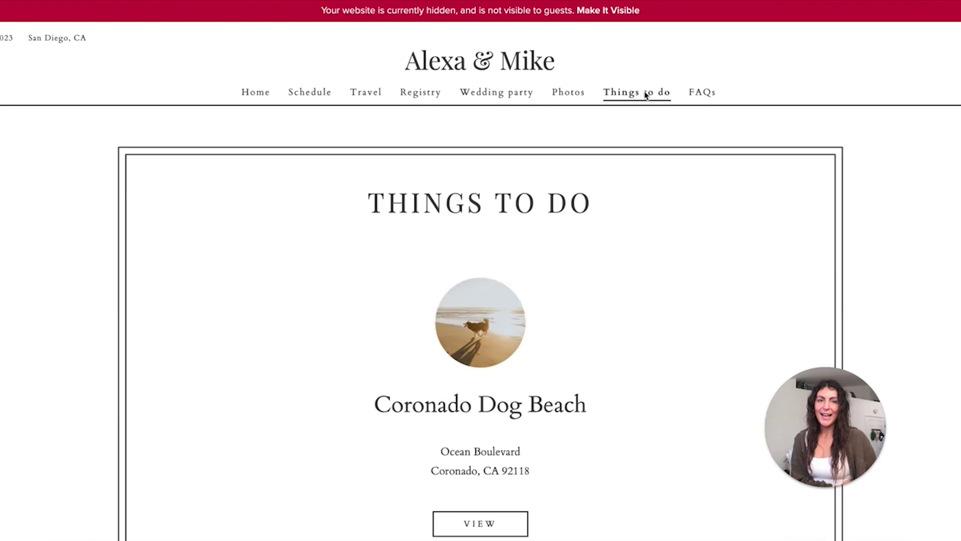
pyautogui.scroll(-3, 620, 222)
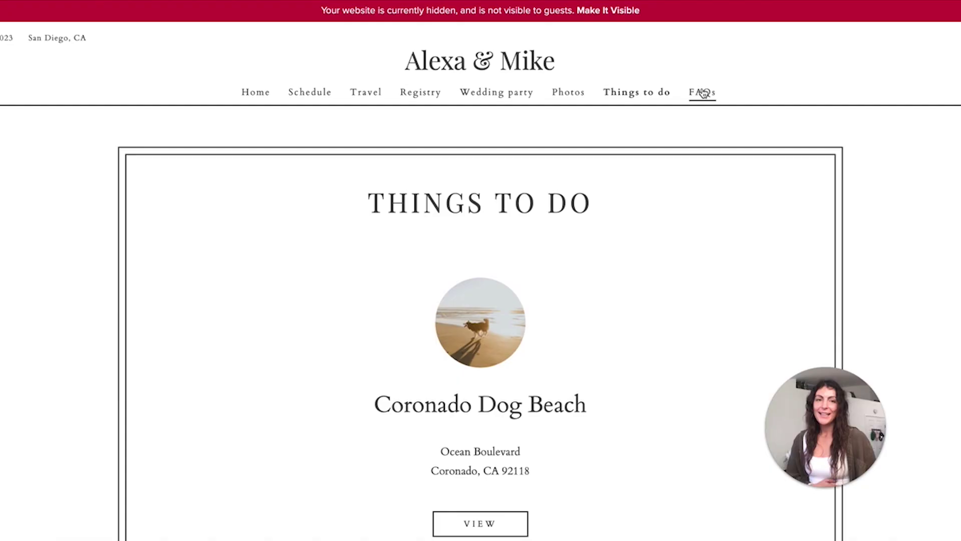
pyautogui.click(702, 93)
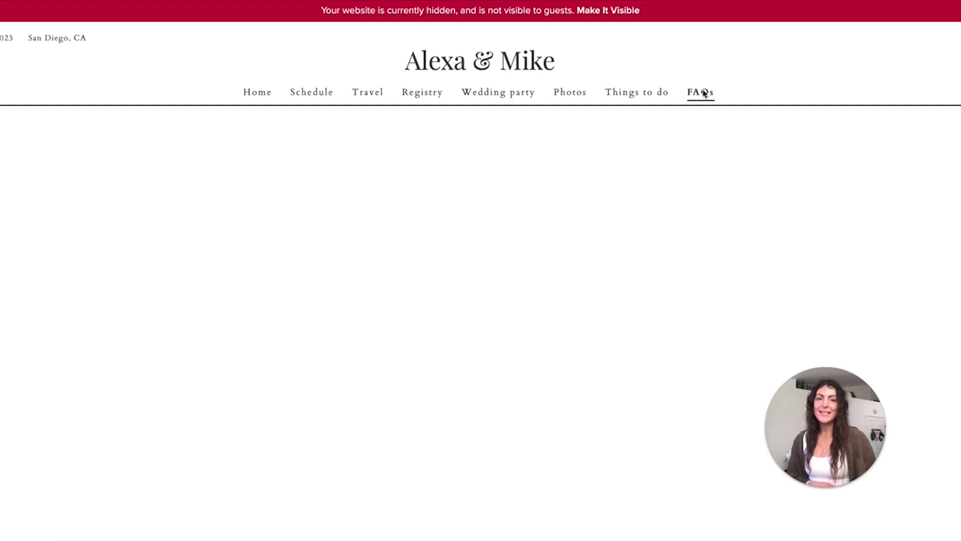
pyautogui.scroll(-3, 620, 274)
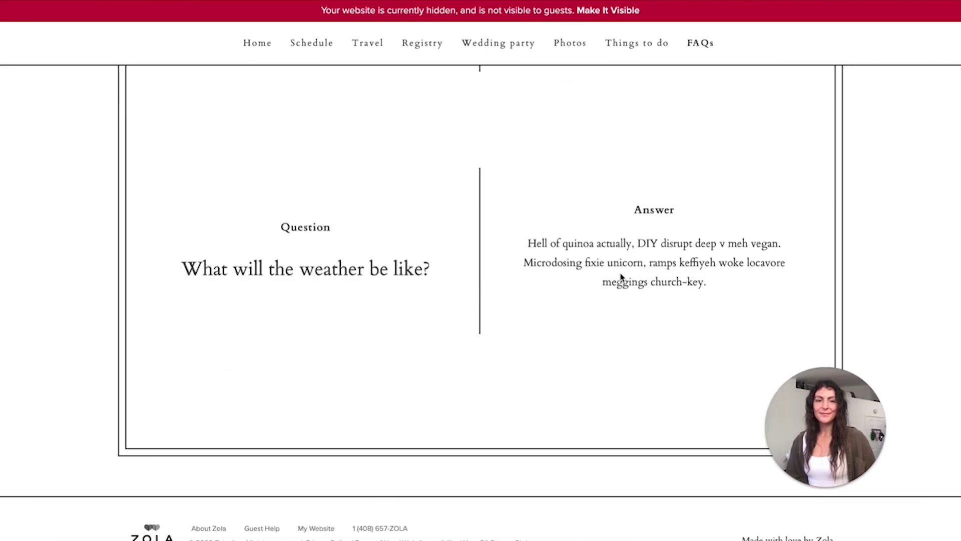
pyautogui.scroll(10, 621, 260)
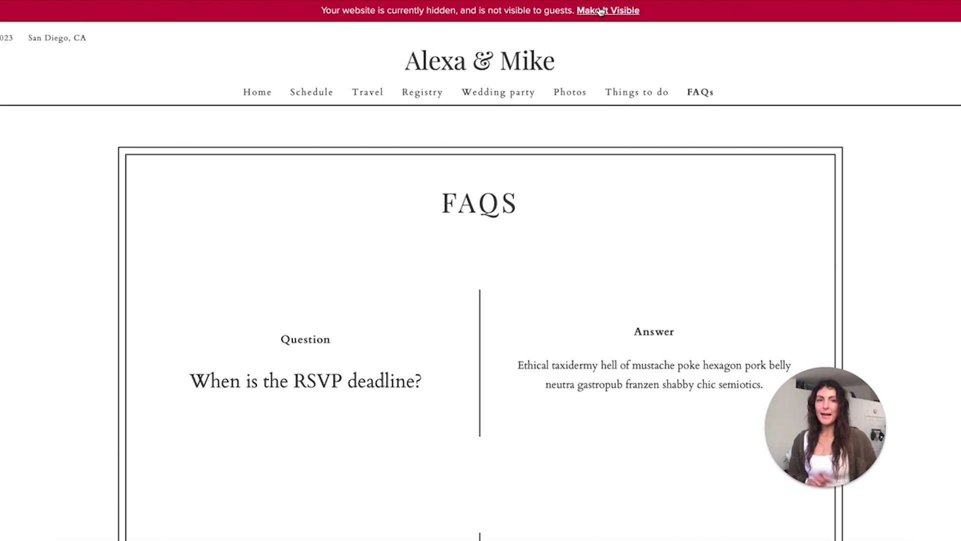
# Make the hidden website visible to guests and go from the FAQs editor to the website management page.
pyautogui.click(605, 12)
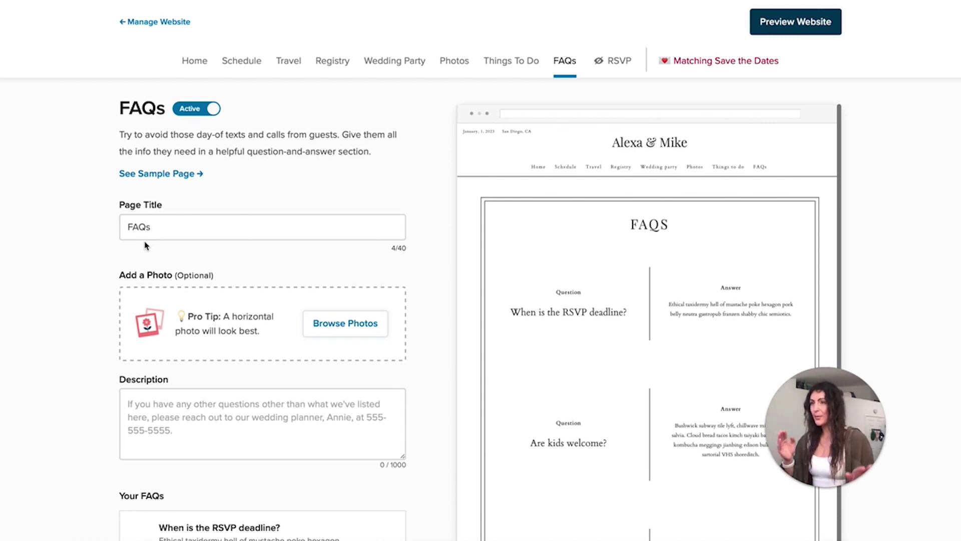
pyautogui.click(139, 22)
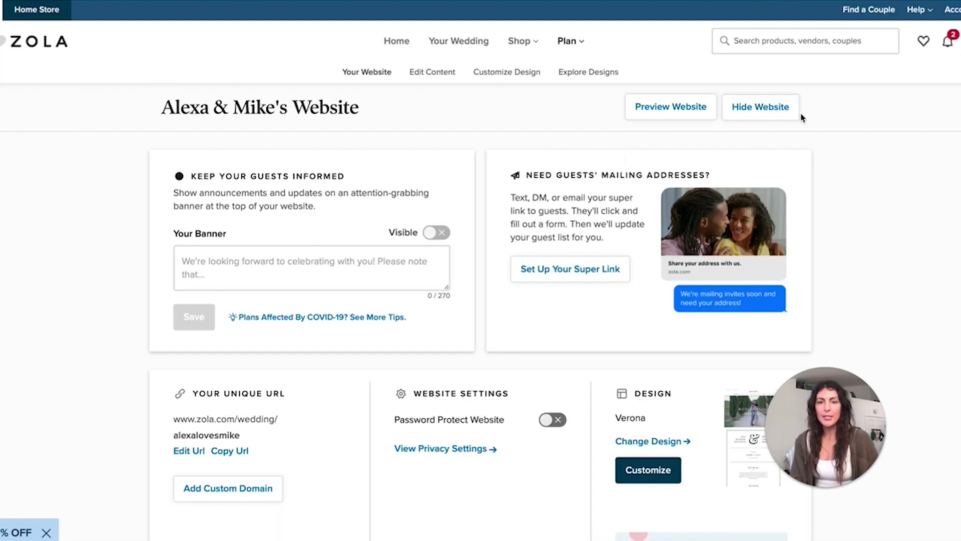
# Try setting the website's unique URL ending to the couple's first names joined by "and" and followed by "getmarried".
pyautogui.scroll(-2, 479, 146)
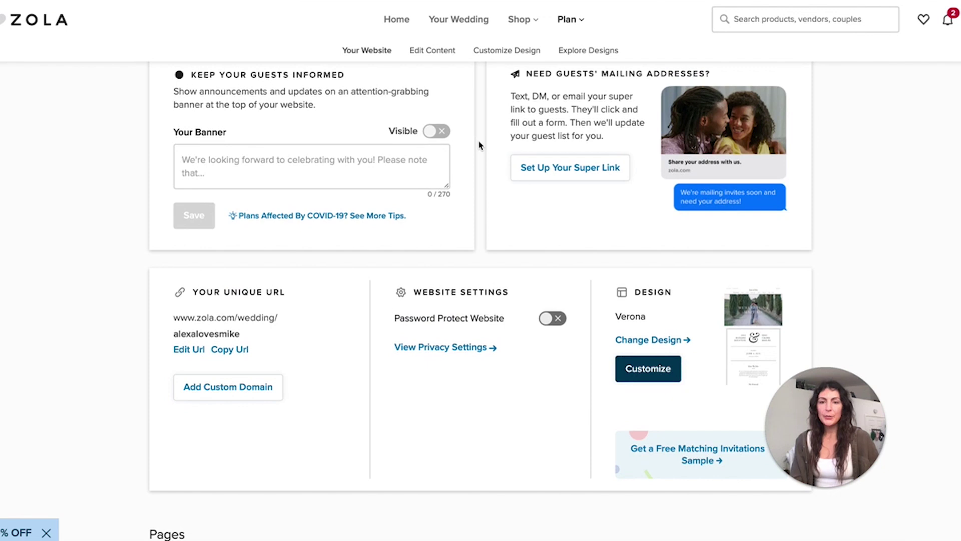
pyautogui.click(189, 349)
pyautogui.write('ale')
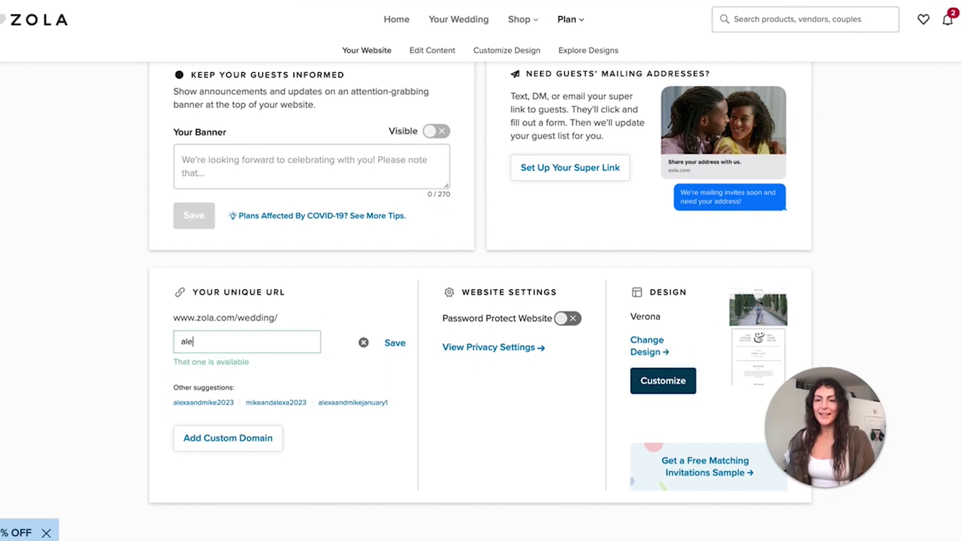
pyautogui.write('xaandmikegetmarried')
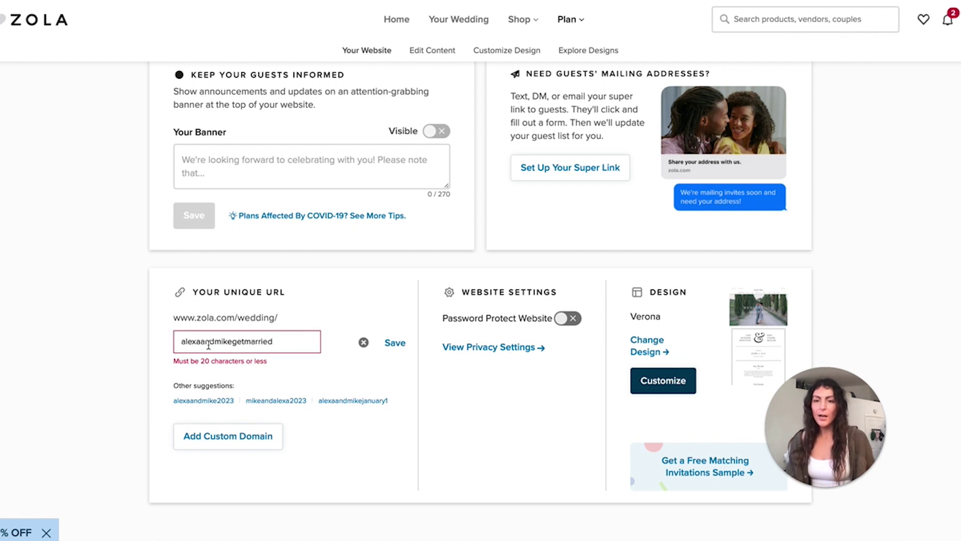
# Replace the unique URL ending with the couple's first names followed by "getmarried", without "and" between the names, and save it.
pyautogui.press('super+a')
pyautogui.press('BackSpace')
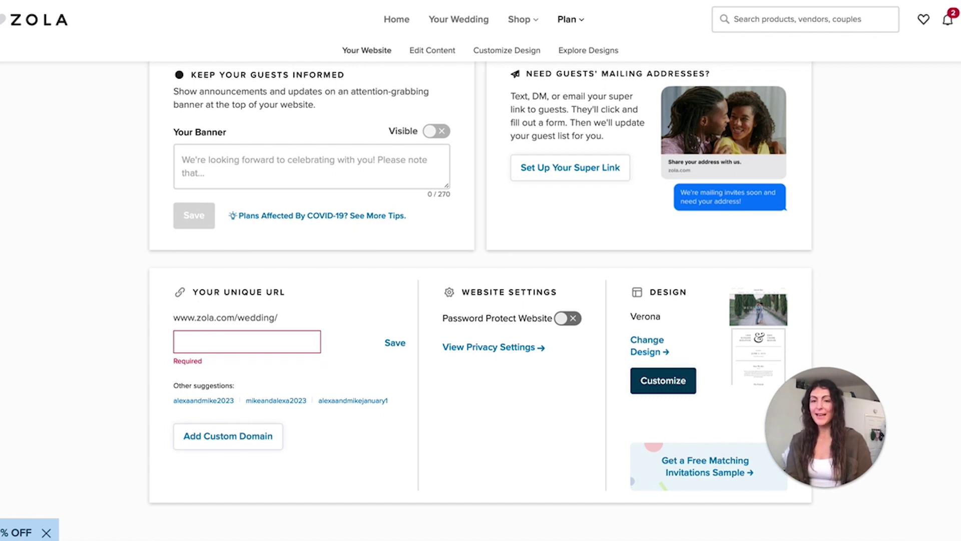
pyautogui.write('alexa')
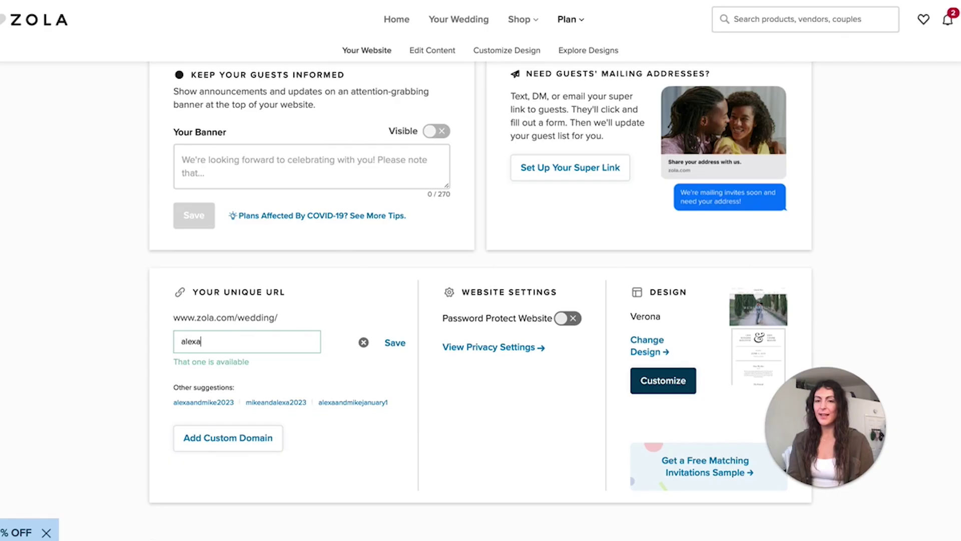
pyautogui.write('mikegetmarried')
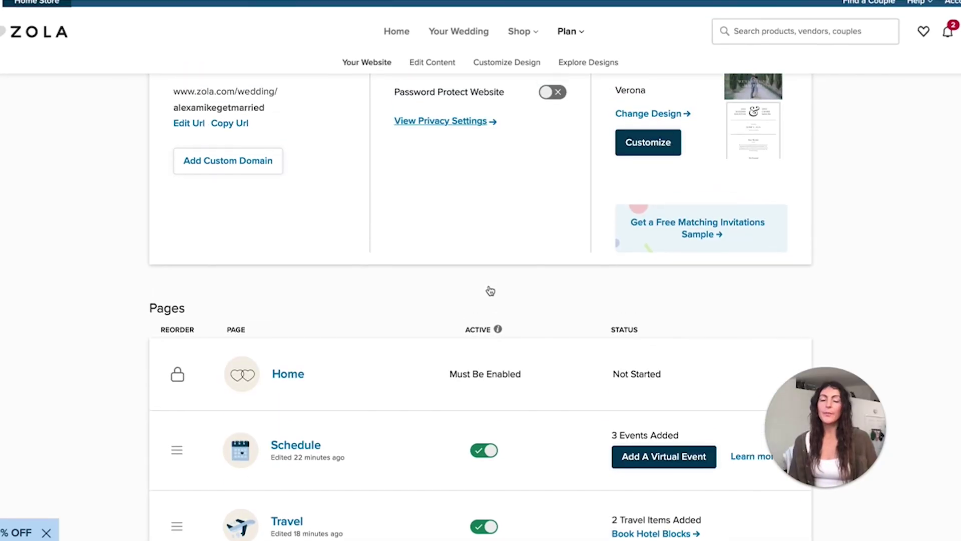
# Deactivate the Registry page in the website's page list and open the website preview.
pyautogui.scroll(-2, 489, 289)
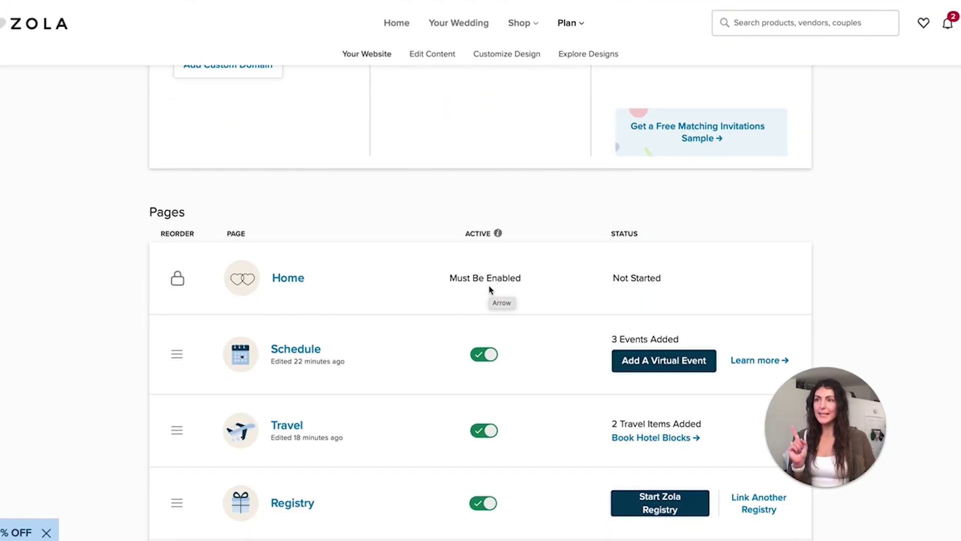
pyautogui.scroll(-1, 489, 289)
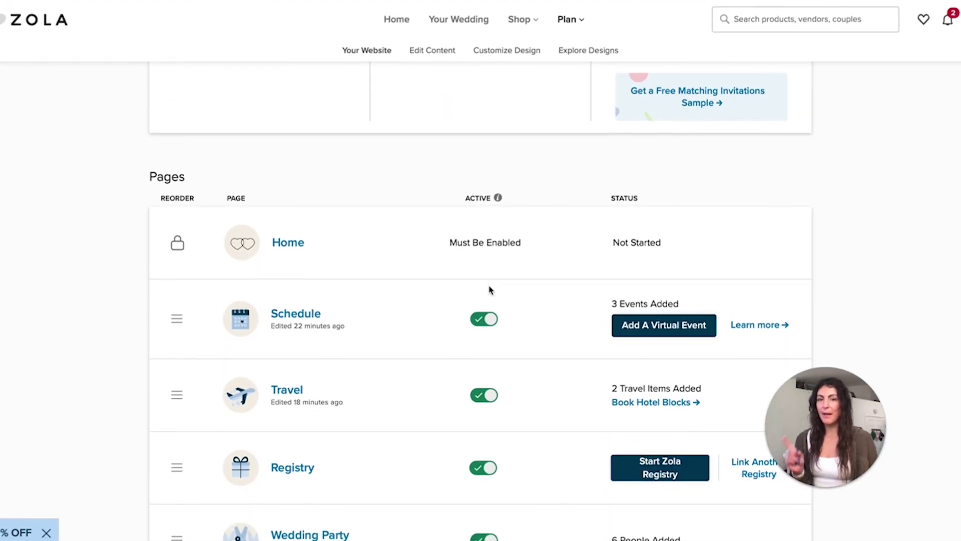
pyautogui.scroll(-1, 489, 289)
pyautogui.scroll(-8, 490, 289)
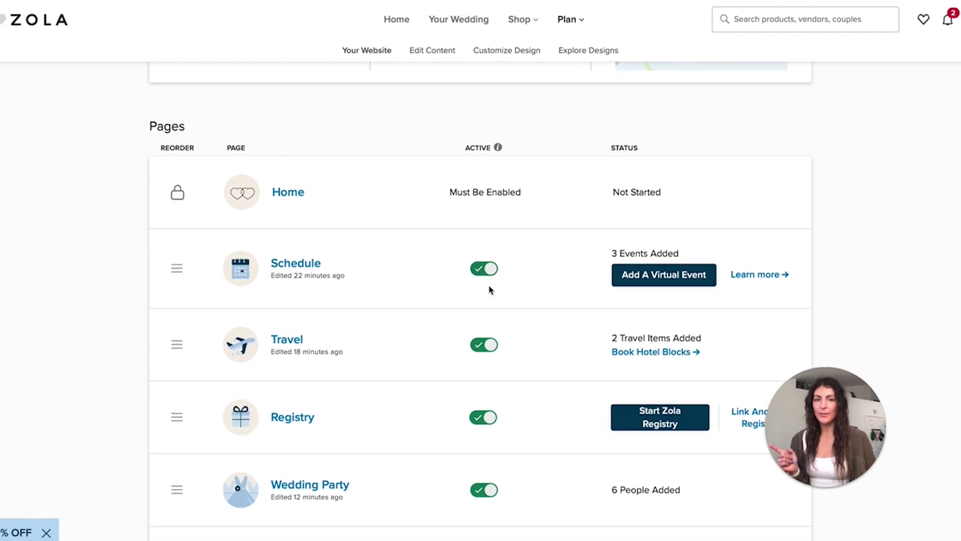
pyautogui.scroll(12, 490, 278)
pyautogui.scroll(-2, 490, 279)
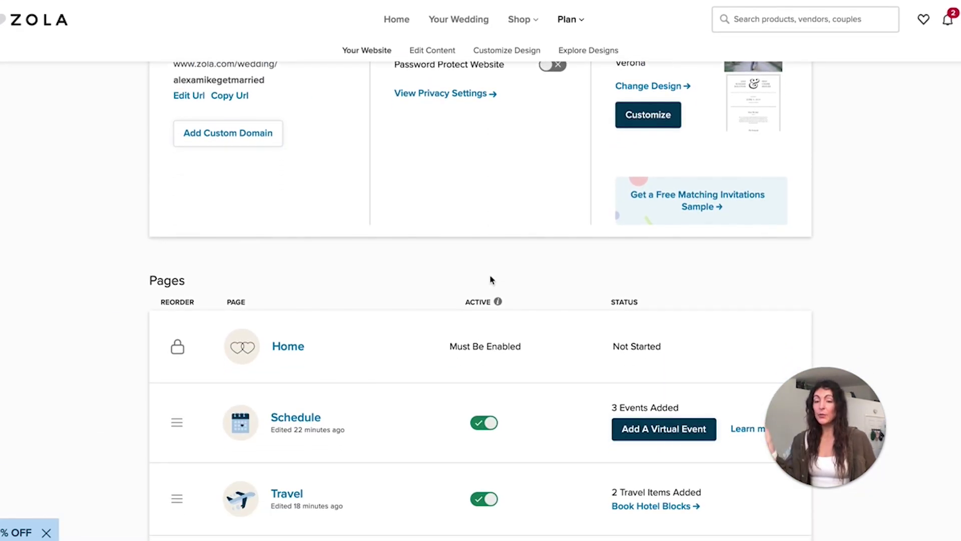
pyautogui.scroll(-1, 490, 280)
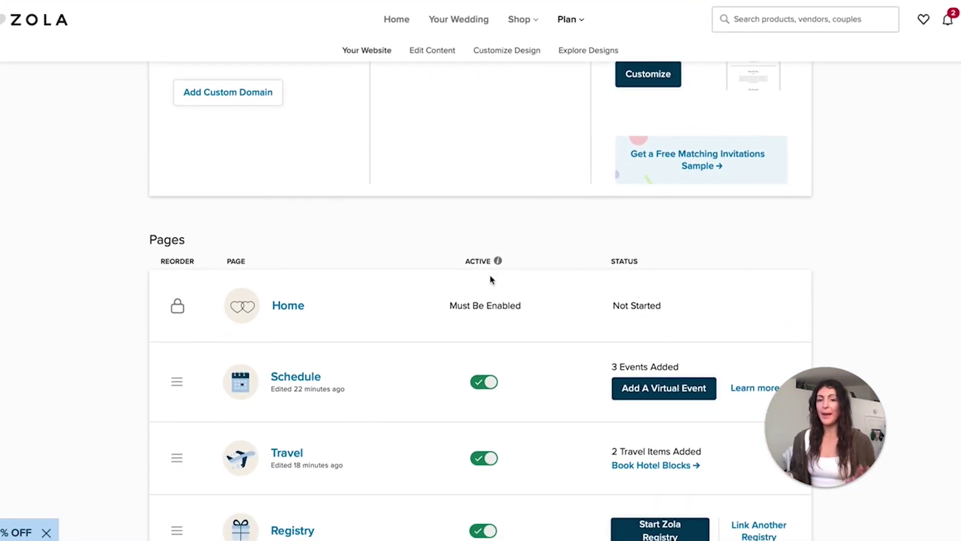
pyautogui.scroll(-3, 490, 279)
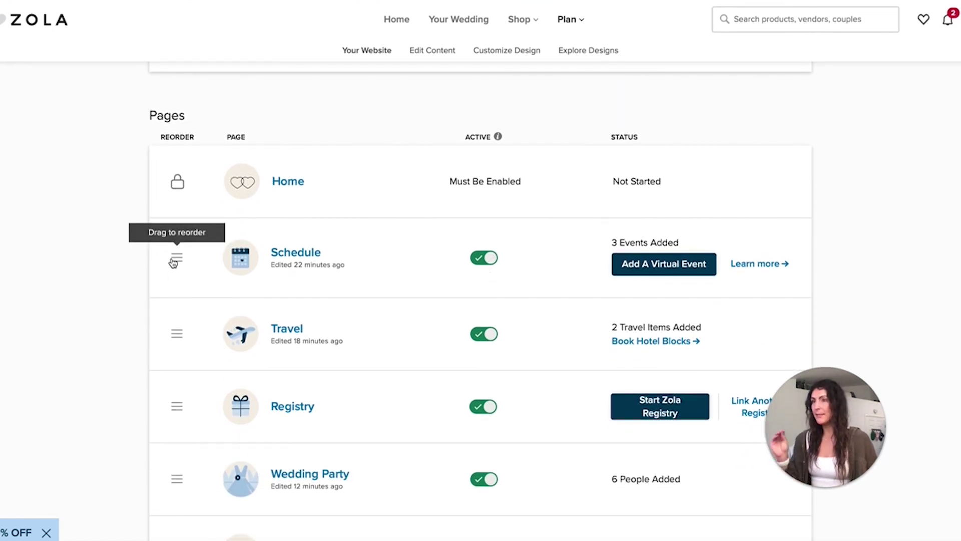
pyautogui.scroll(-2, 134, 326)
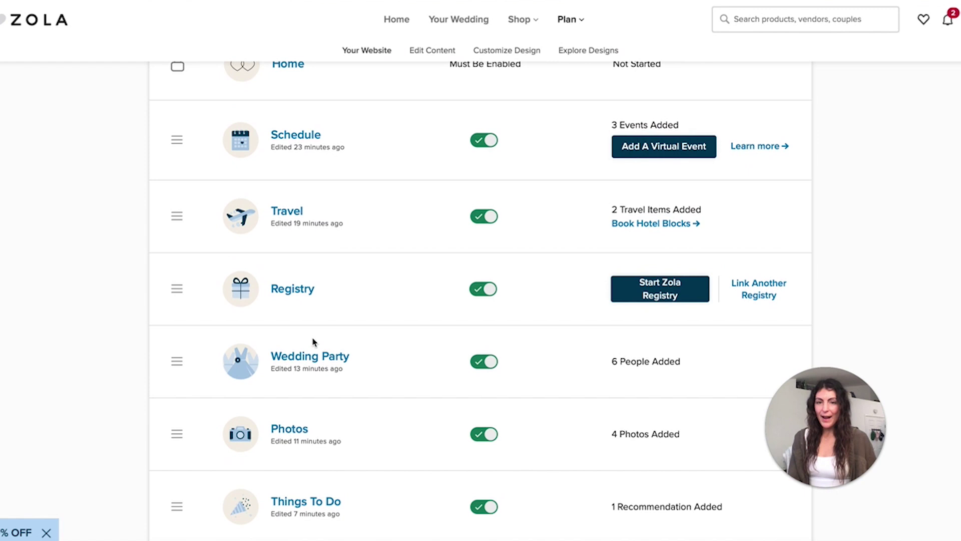
pyautogui.click(484, 290)
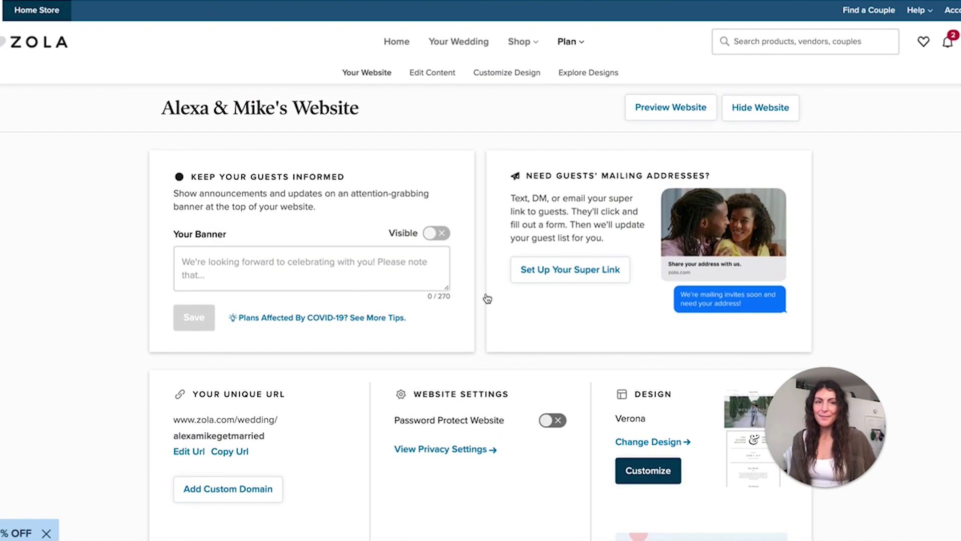
pyautogui.click(690, 103)
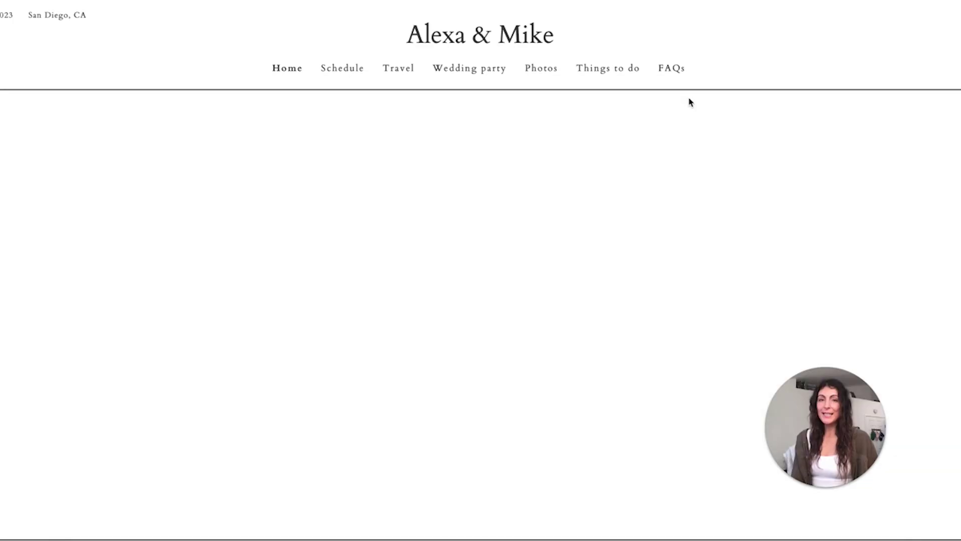